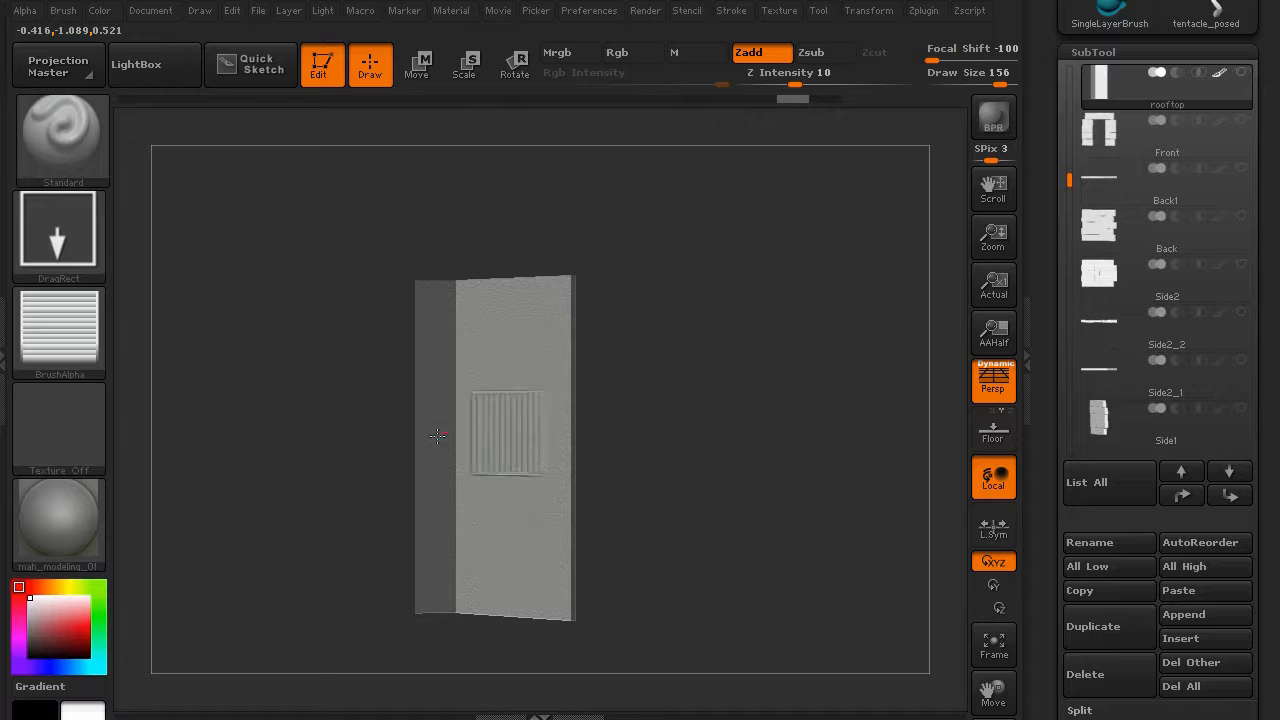
- Stamp vertical plank grooves across the door face and invert the mask to protect them
{"action": "mouse_move", "coordinate": [437, 435]}
{"action": "left_mouse_down"}
{"action": "mouse_move", "coordinate": [213, 461]}
{"action": "mouse_move", "coordinate": [246, 291]}
{"action": "mouse_move", "coordinate": [237, 474]}
{"action": "left_mouse_up"}
{"action": "left_click", "coordinate": [242, 480], "text": "ctrl"}
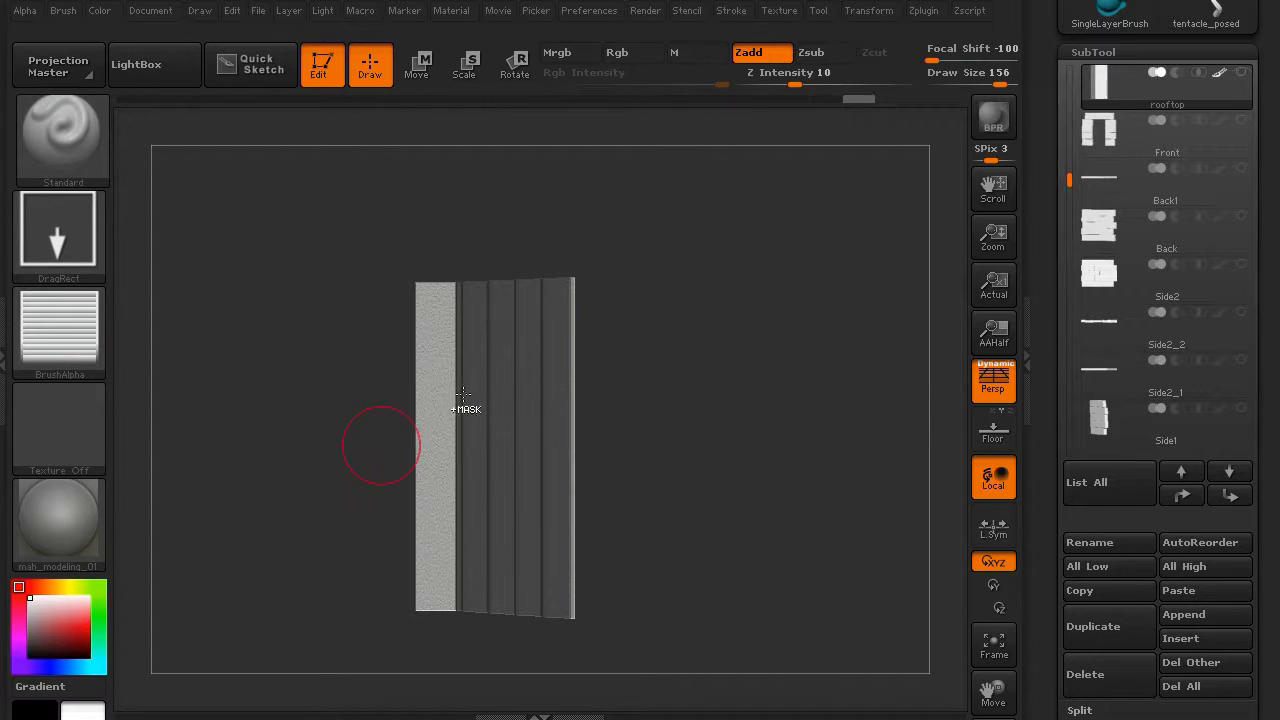
{"action": "left_click_drag", "start_coordinate": [691, 210], "coordinate": [525, 652], "text": "ctrl"}
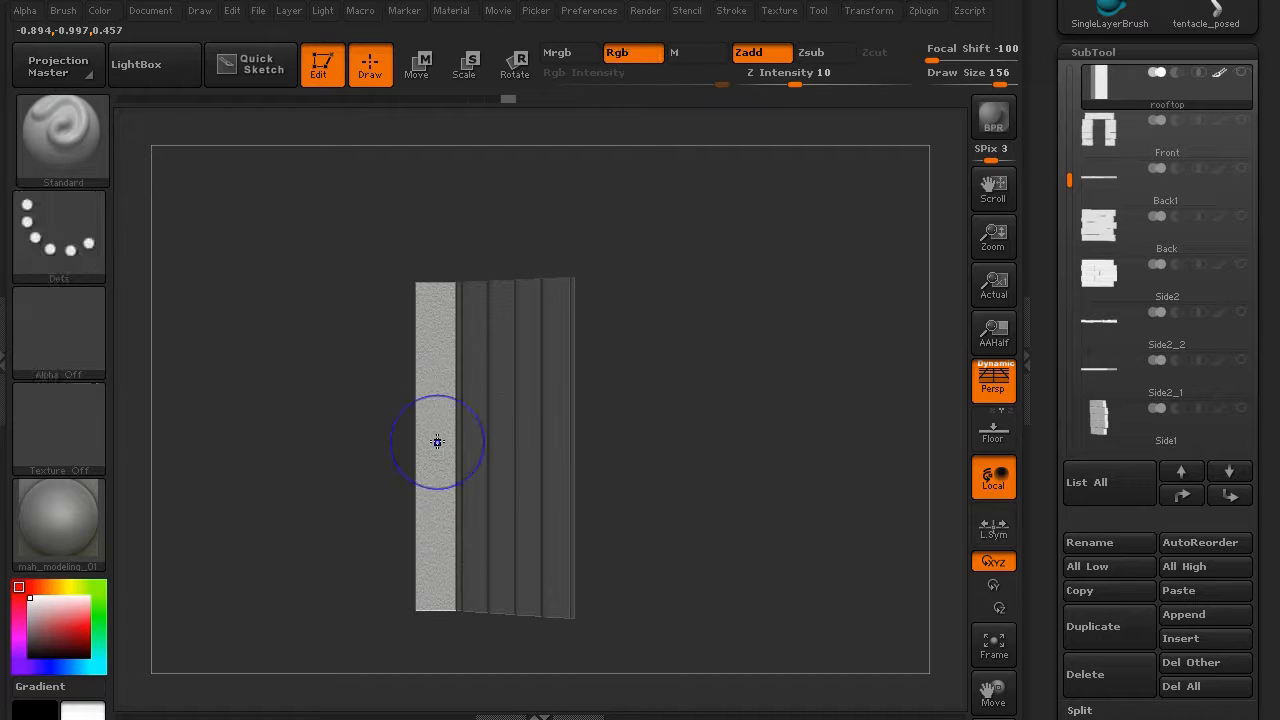
- Stamp a raised frame strip onto the side panel and unhide the whole rooftop
{"action": "left_click_drag", "start_coordinate": [425, 435], "coordinate": [214, 453]}
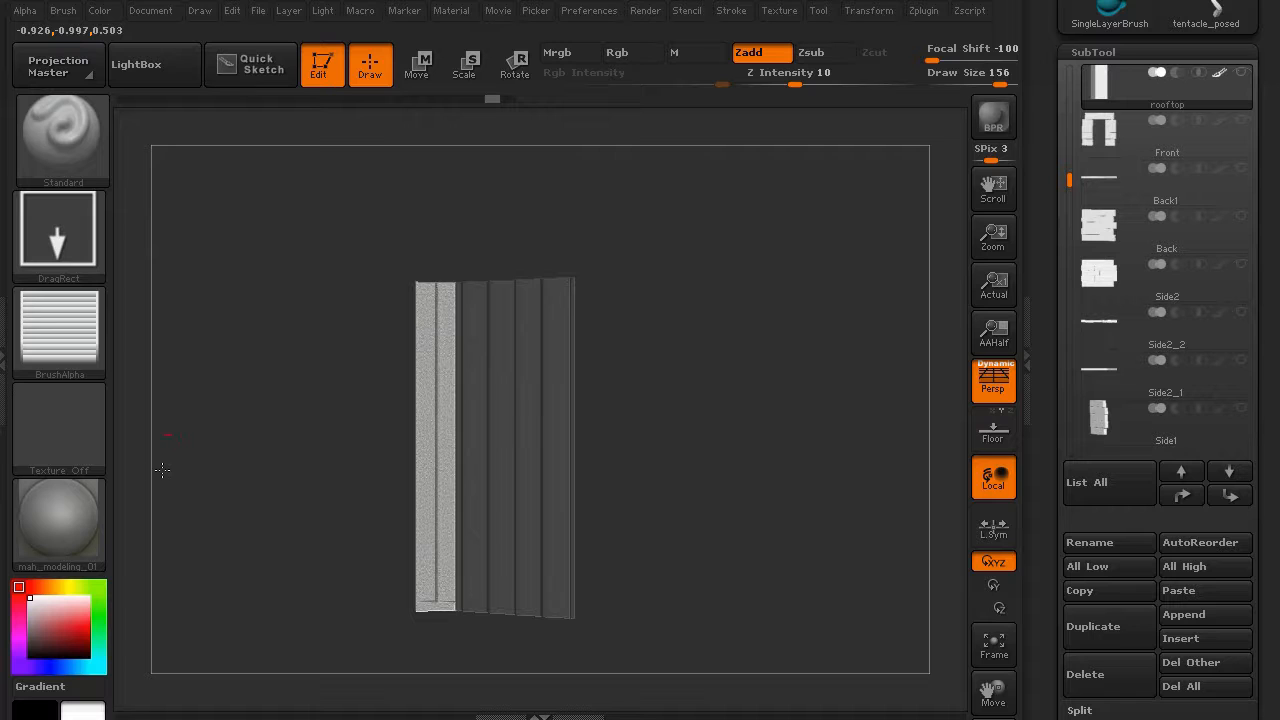
{"action": "left_click_drag", "start_coordinate": [229, 537], "coordinate": [286, 557]}
{"action": "left_click", "coordinate": [259, 546], "text": "ctrl+shift"}
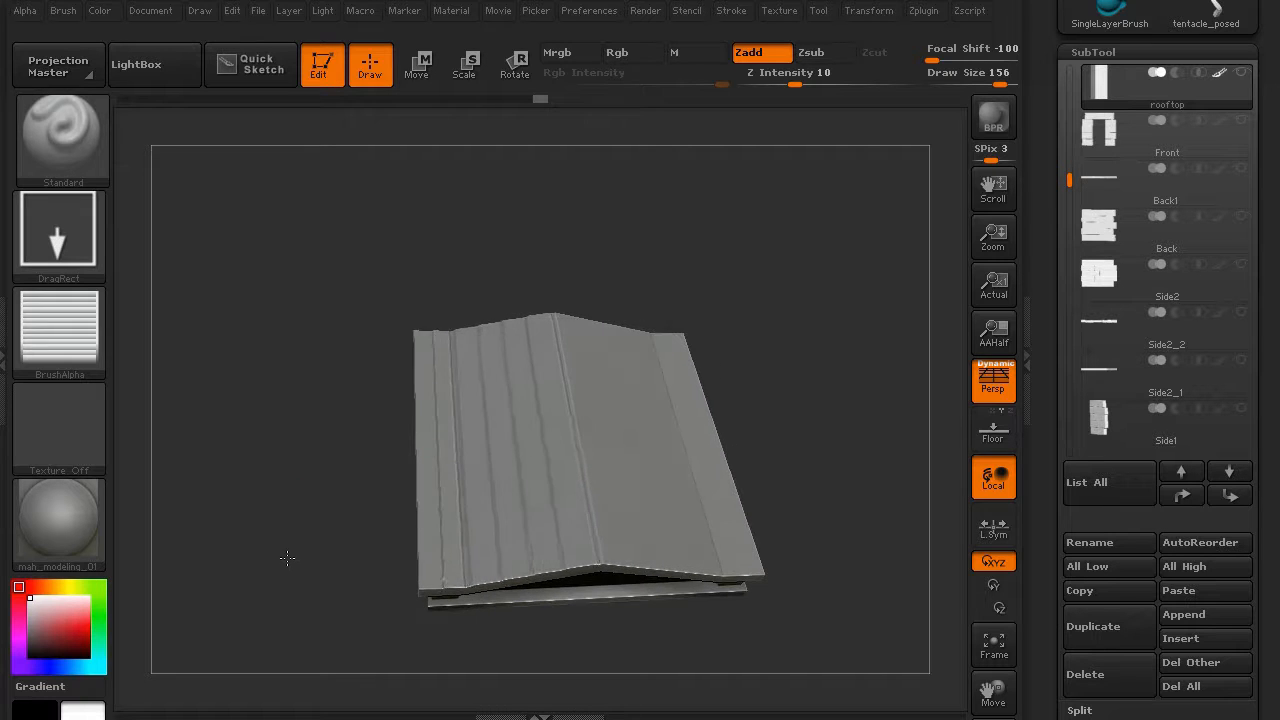
- Isolate the roof's top polygroup and try Mirror And Weld and Del Lower on it
{"action": "left_click", "coordinate": [494, 494], "text": "ctrl+shift"}
{"action": "left_click_drag", "start_coordinate": [329, 463], "coordinate": [295, 459]}
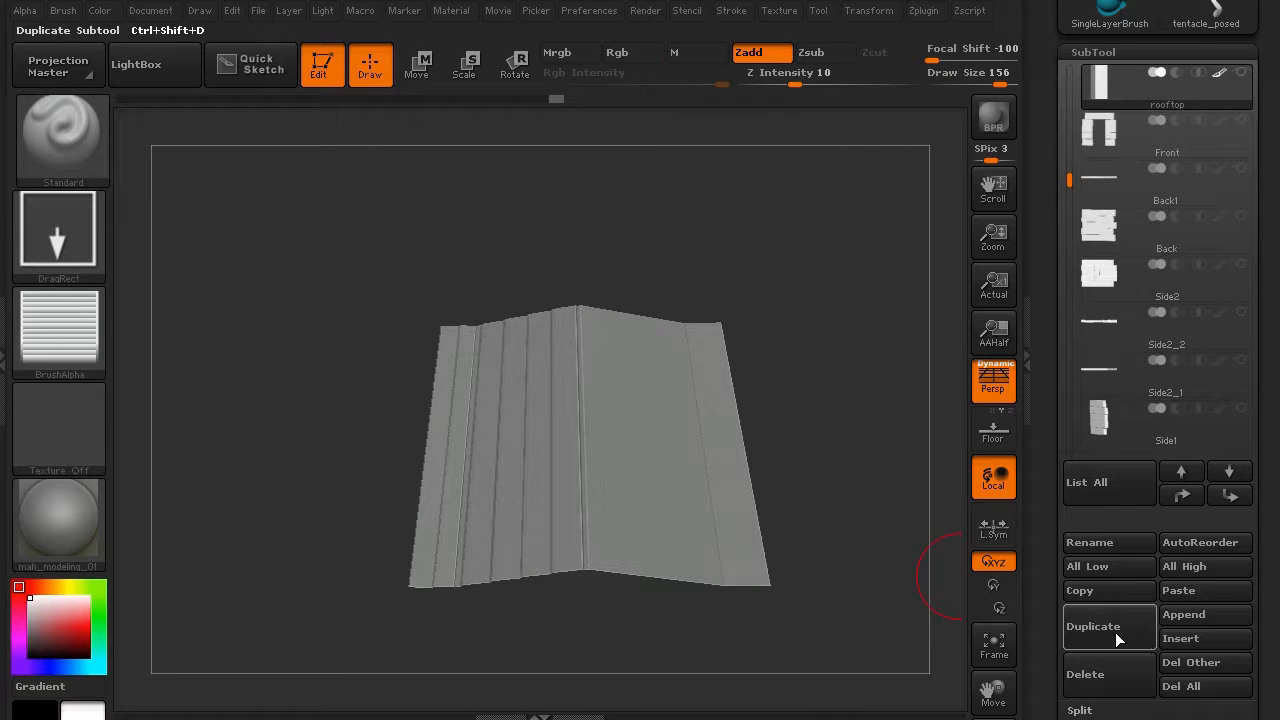
{"action": "left_click_drag", "start_coordinate": [1042, 600], "coordinate": [1028, 423]}
{"action": "left_click", "coordinate": [1077, 458]}
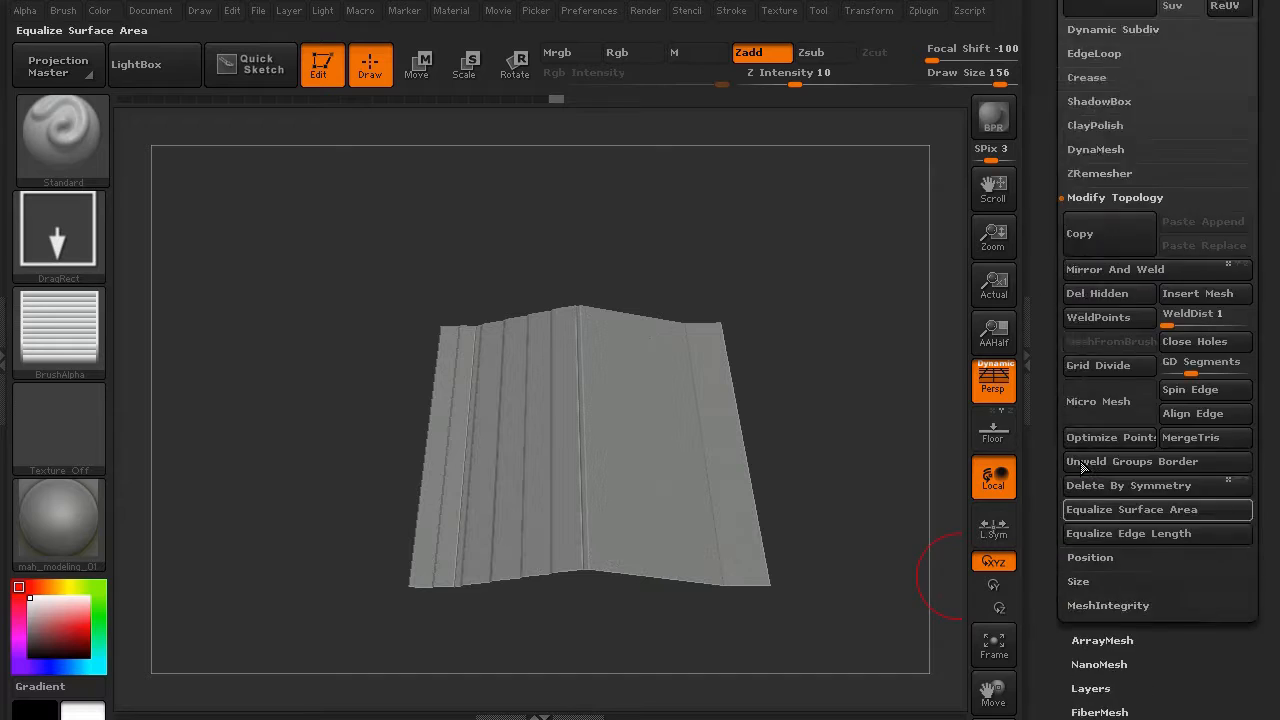
{"action": "left_click", "coordinate": [1089, 459]}
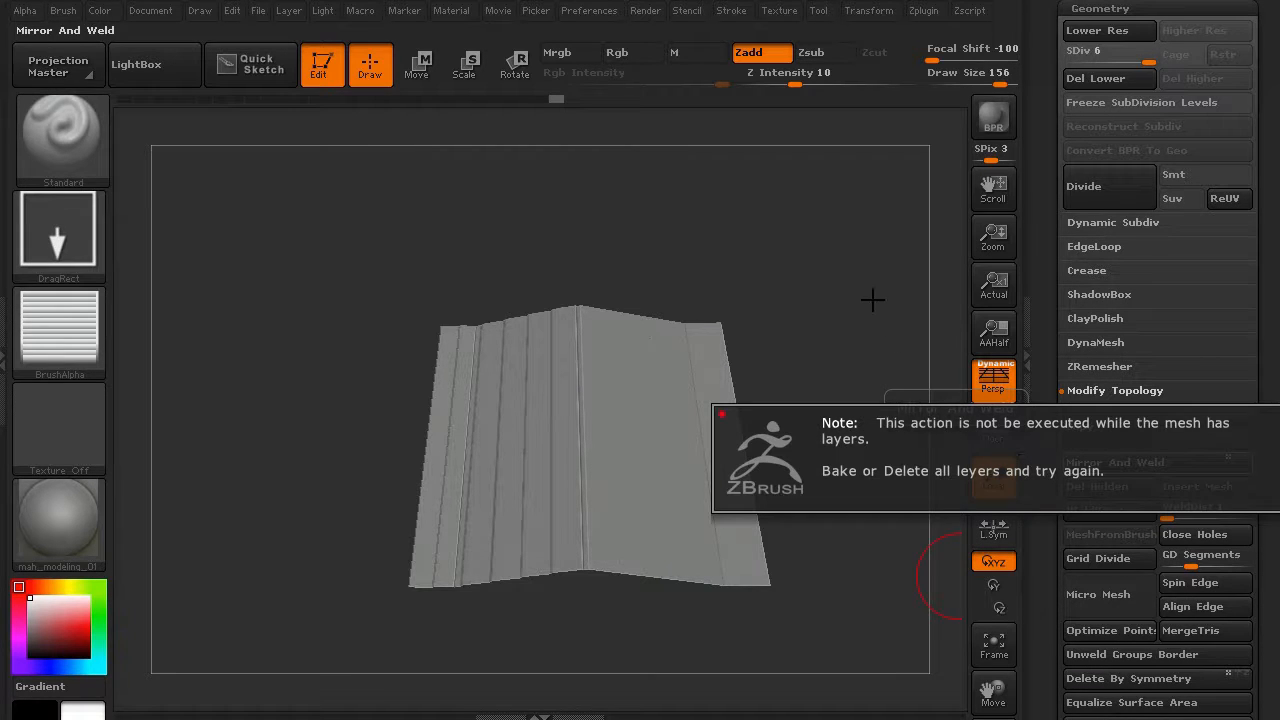
{"action": "left_click_drag", "start_coordinate": [863, 297], "coordinate": [849, 283]}
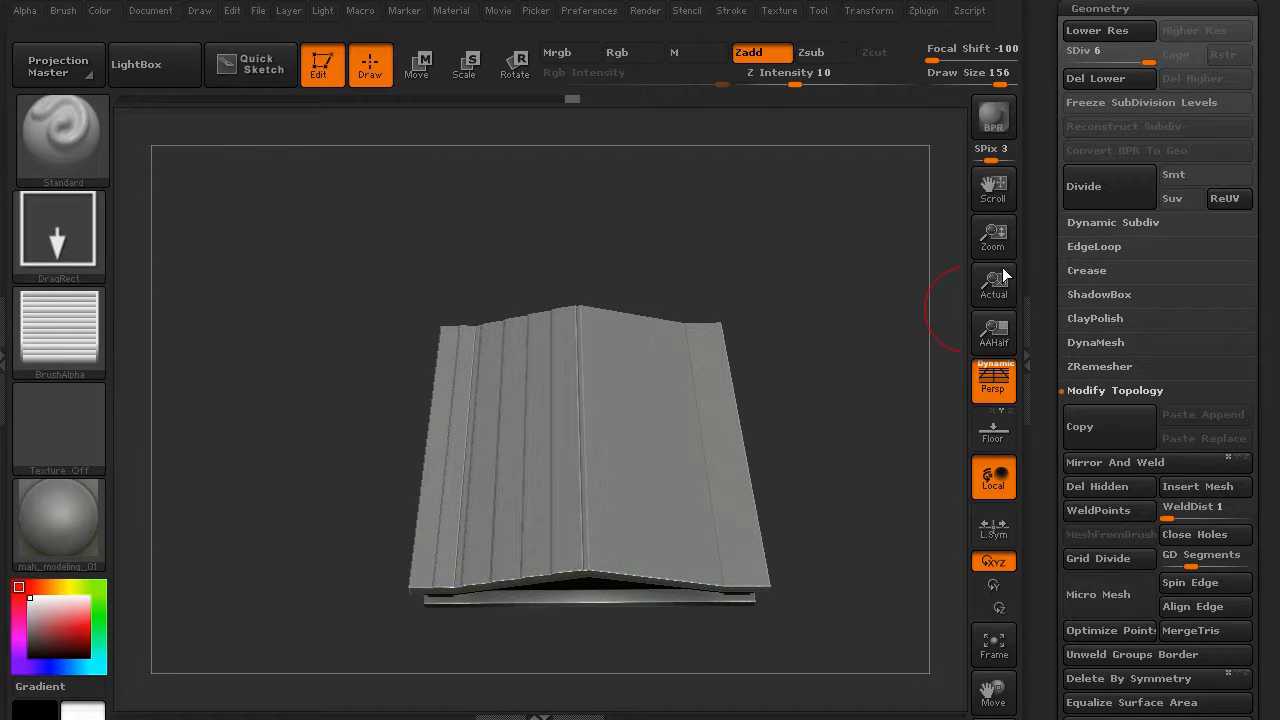
{"action": "left_click_drag", "start_coordinate": [634, 229], "coordinate": [844, 471]}
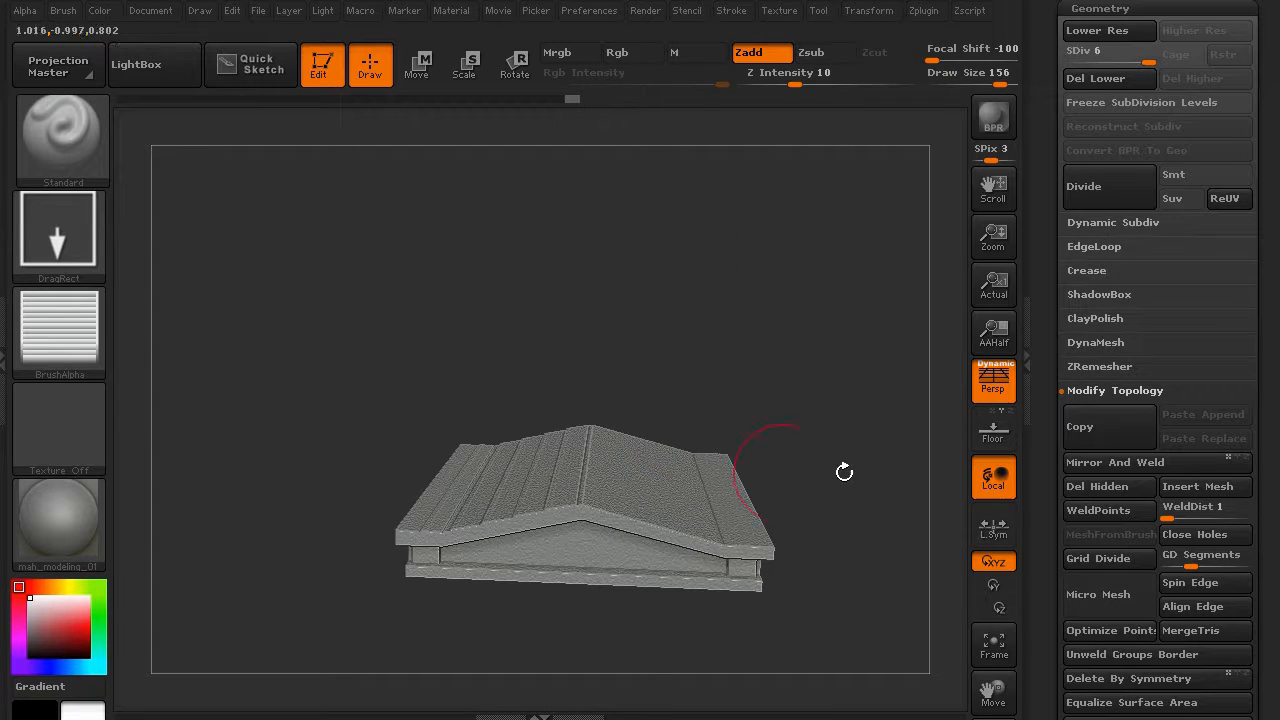
{"action": "left_click", "coordinate": [1101, 78]}
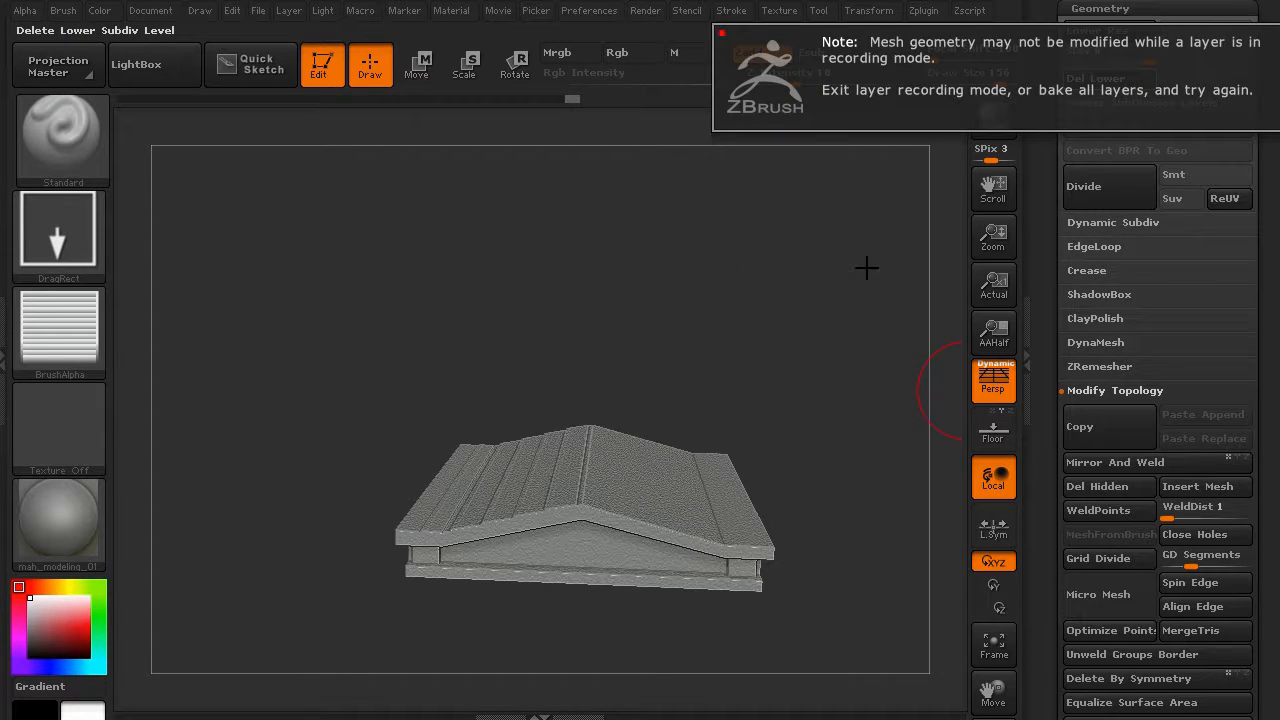
- Bake all sculpt layers into the roof mesh and freeze its subdivision levels
{"action": "left_click_drag", "start_coordinate": [1041, 453], "coordinate": [1031, 323]}
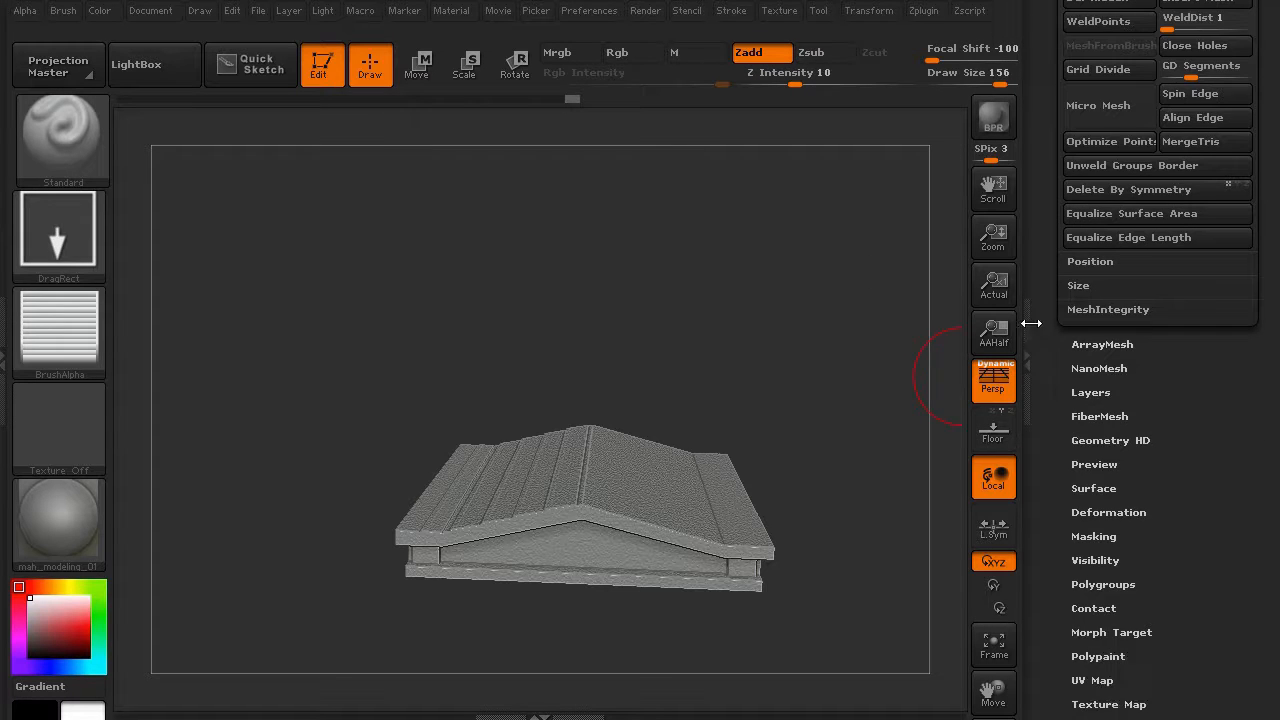
{"action": "left_click", "coordinate": [1088, 392]}
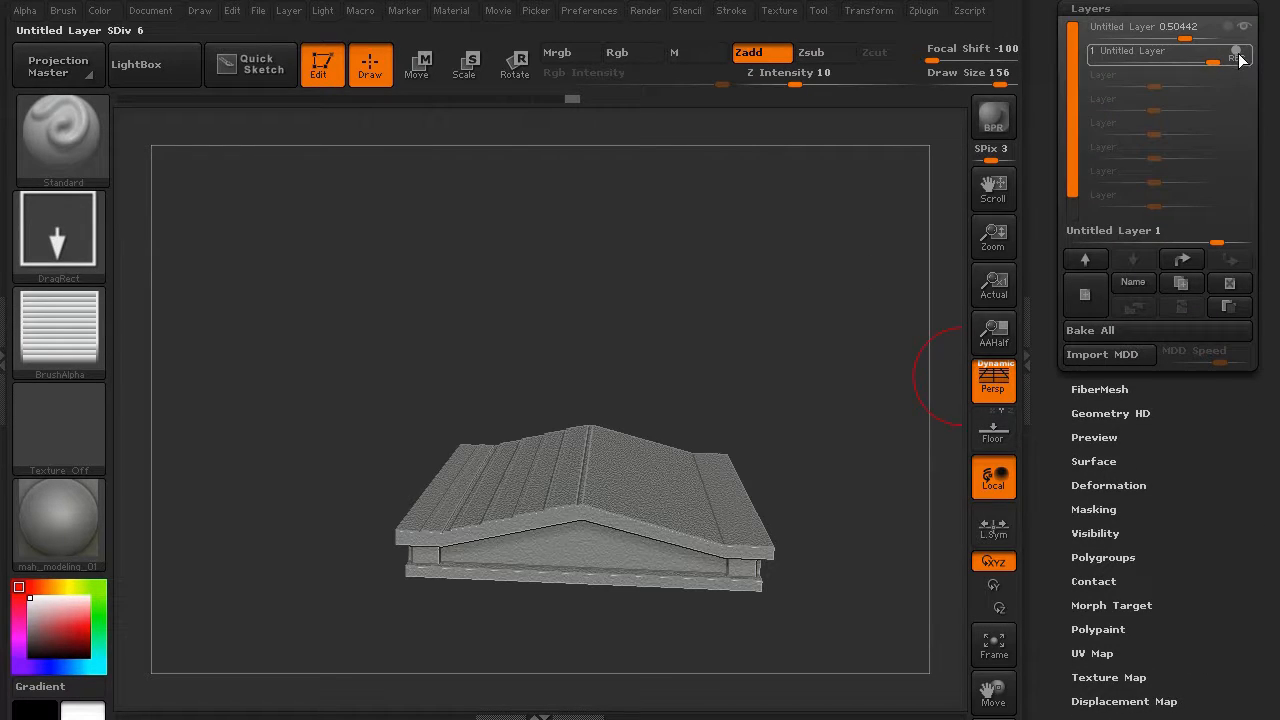
{"action": "left_click", "coordinate": [1087, 325]}
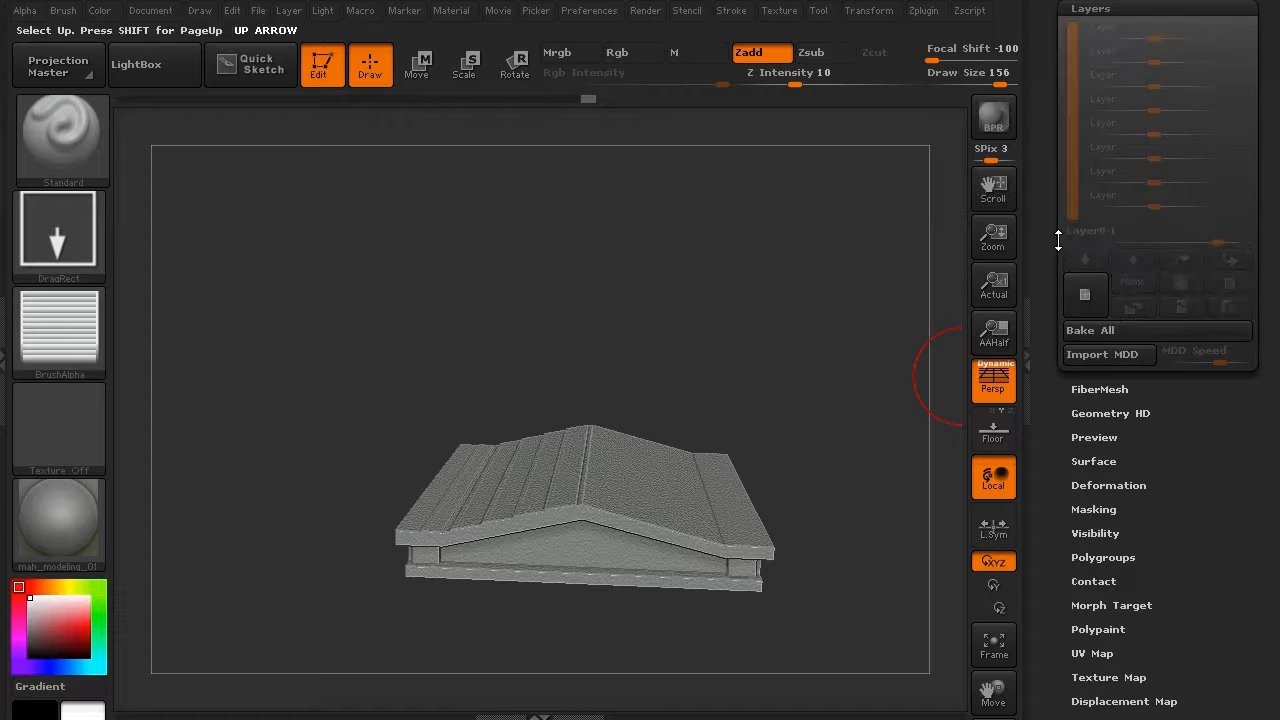
{"action": "left_click_drag", "start_coordinate": [1054, 250], "coordinate": [1061, 348]}
{"action": "left_click", "coordinate": [1081, 372]}
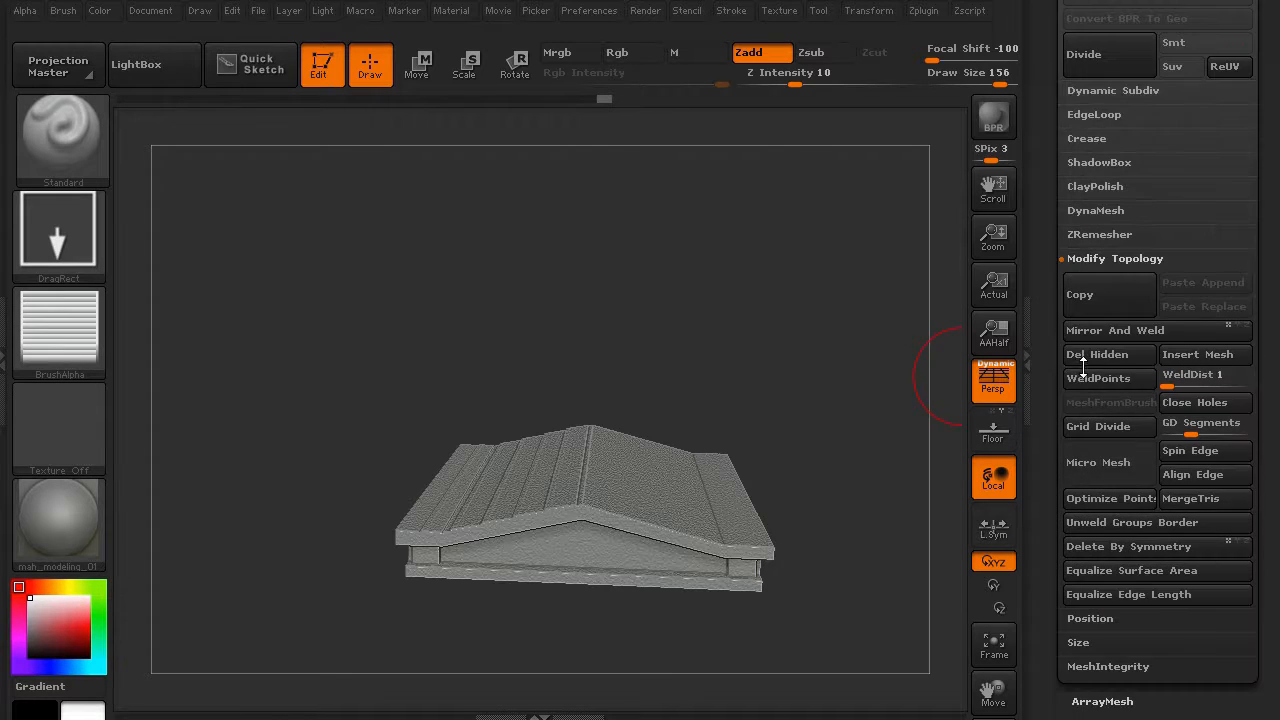
{"action": "left_click_drag", "start_coordinate": [1047, 231], "coordinate": [1054, 306]}
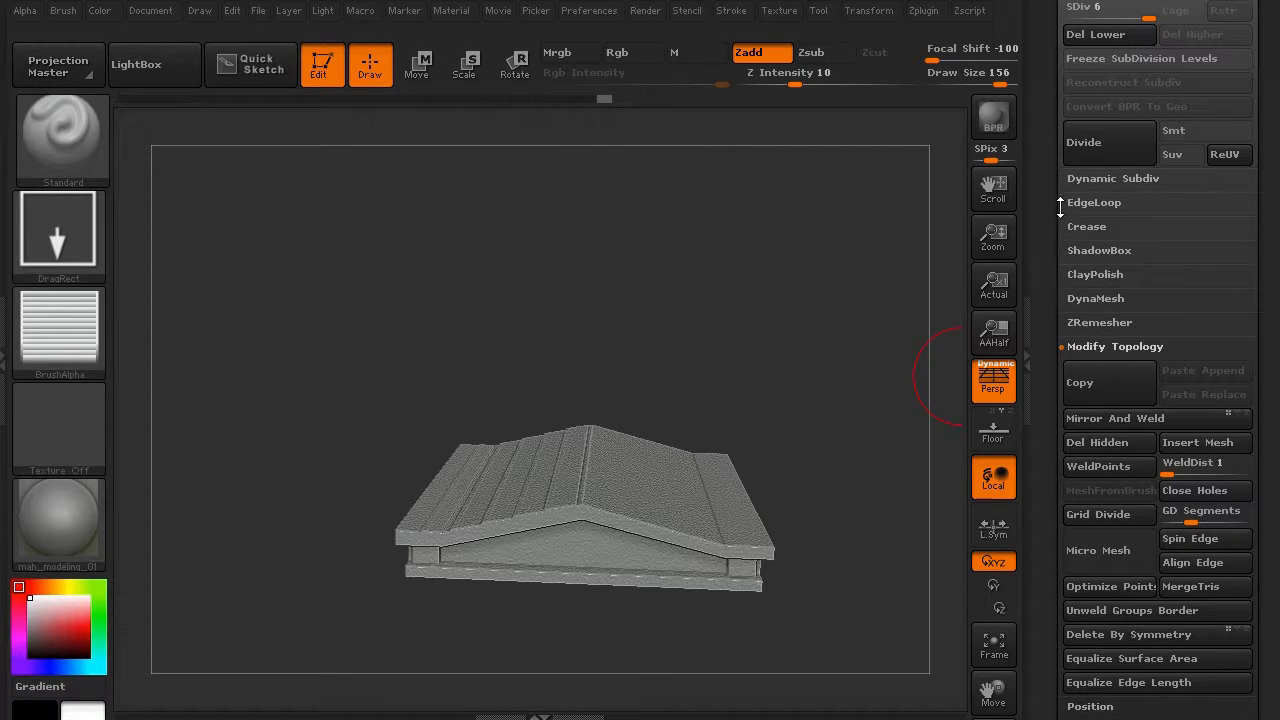
{"action": "left_click", "coordinate": [1100, 57]}
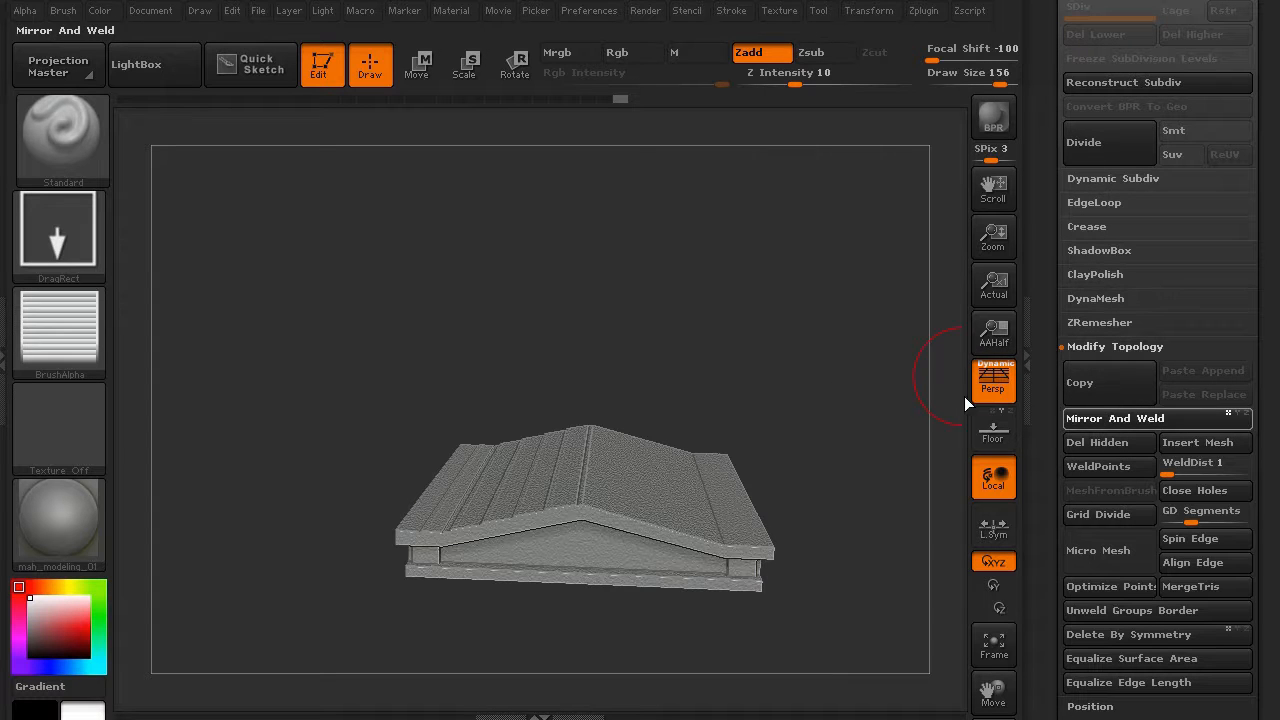
{"action": "left_click_drag", "start_coordinate": [386, 337], "coordinate": [335, 411]}
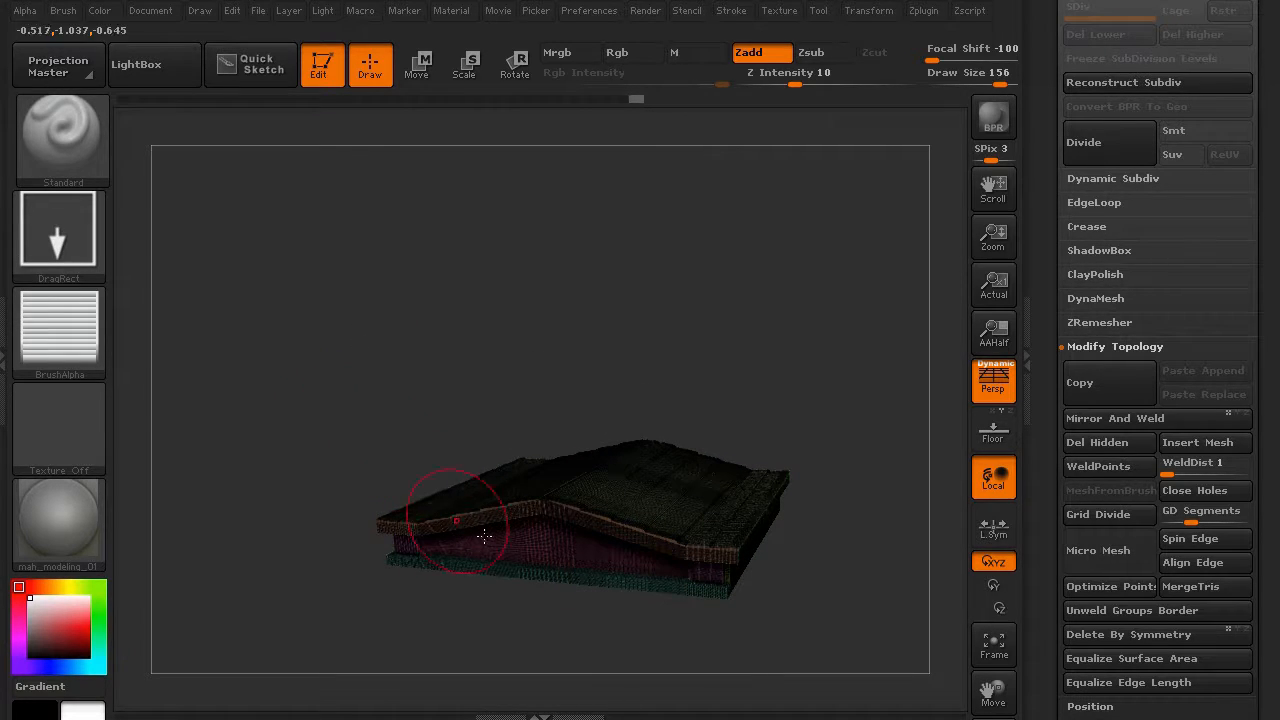
- Hide the polygroup colours, add recording layer 'Untitled Layer 1', and open the alpha library
{"action": "key", "text": "shift+f"}
{"action": "mouse_move", "coordinate": [319, 486]}
{"action": "left_mouse_down"}
{"action": "mouse_move", "coordinate": [330, 348]}
{"action": "mouse_move", "coordinate": [323, 371]}
{"action": "mouse_move", "coordinate": [923, 428]}
{"action": "left_mouse_up"}
{"action": "left_click_drag", "start_coordinate": [1039, 440], "coordinate": [1048, 285]}
{"action": "left_click", "coordinate": [1090, 354]}
{"action": "left_click_drag", "start_coordinate": [449, 289], "coordinate": [406, 356]}
{"action": "left_click", "coordinate": [1084, 280]}
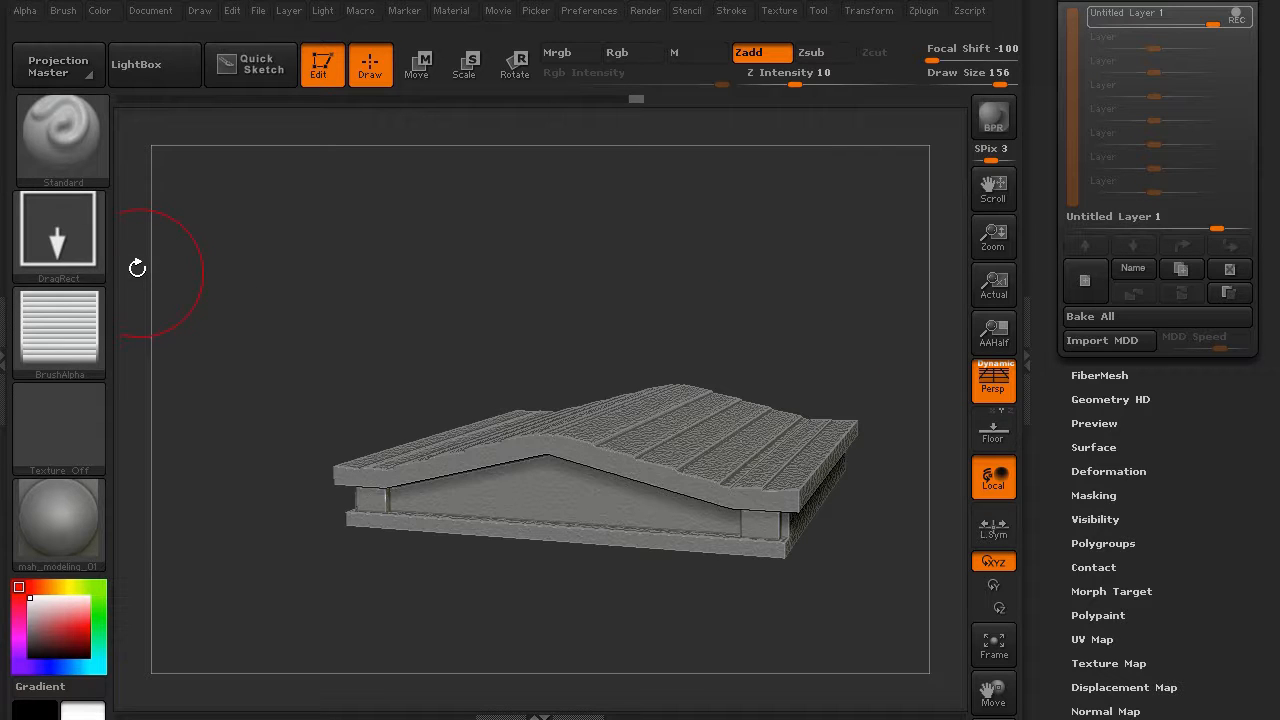
{"action": "left_click", "coordinate": [72, 314]}
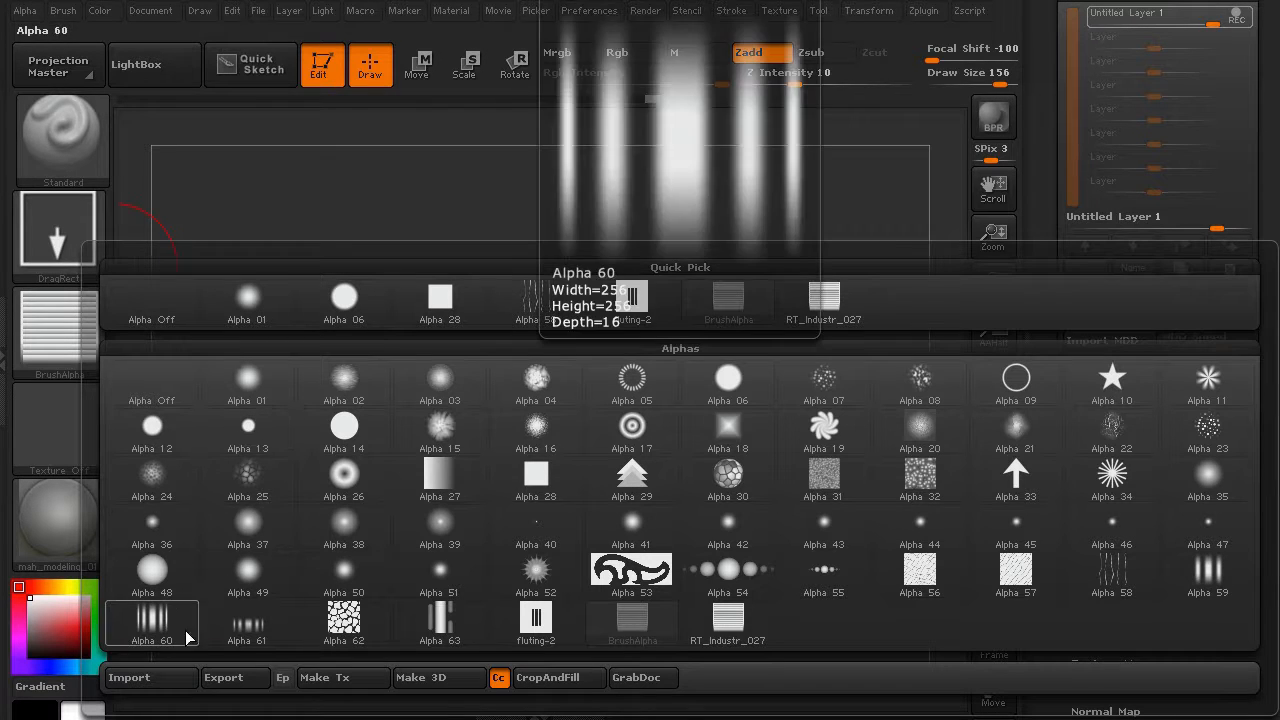
- Import SW_RocksandCracks_27.psd as the brush alpha and stamp a first crack on the roof front
{"action": "left_click", "coordinate": [181, 678]}
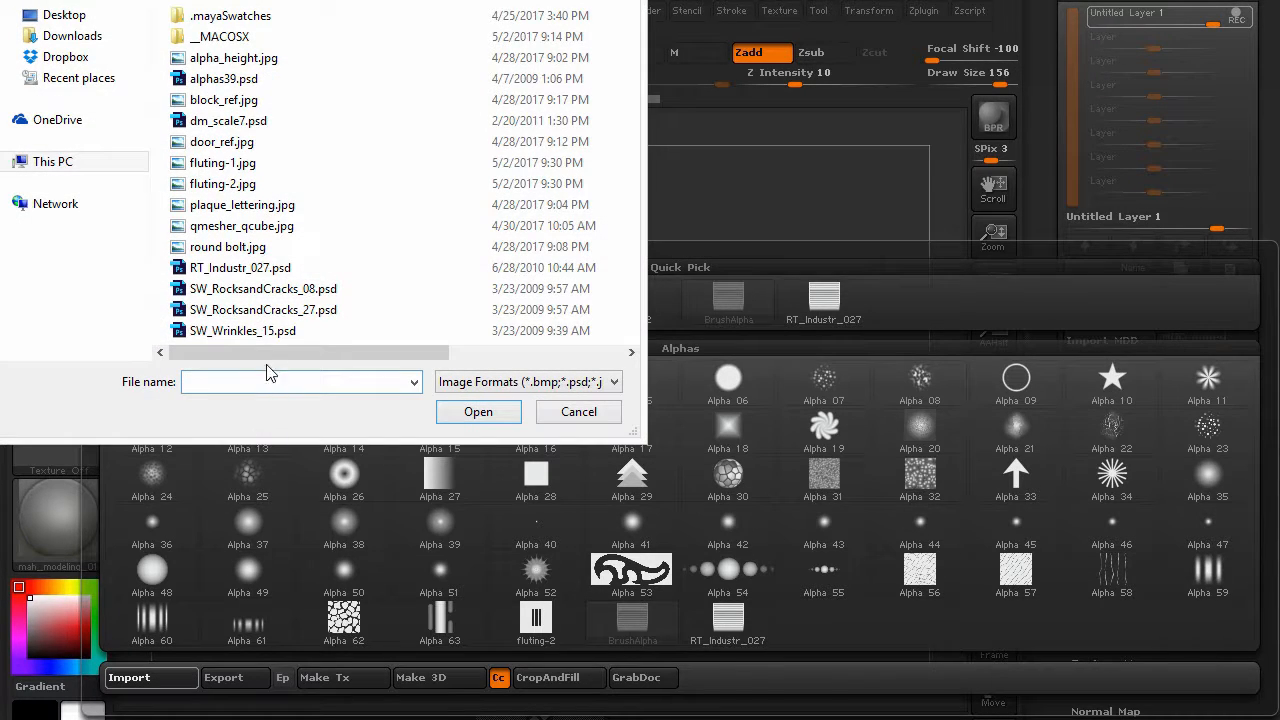
{"action": "left_click", "coordinate": [330, 310]}
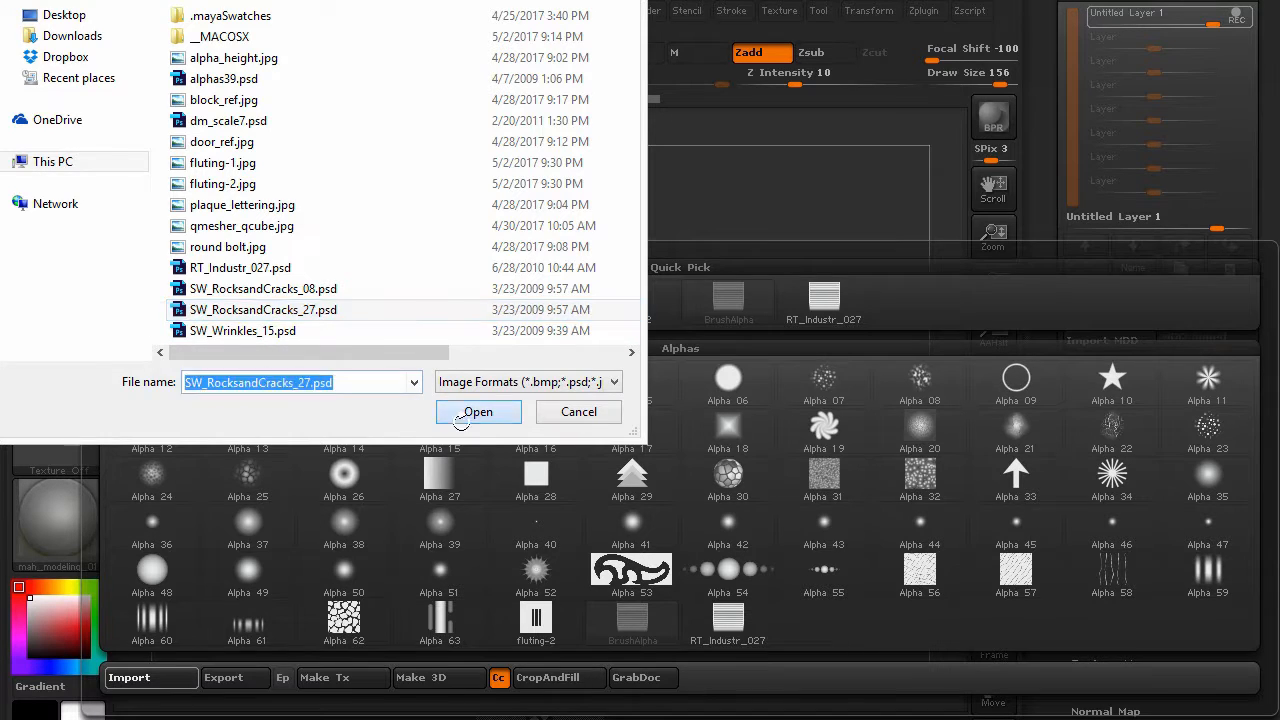
{"action": "left_click", "coordinate": [478, 411]}
{"action": "mouse_move", "coordinate": [243, 443]}
{"action": "left_mouse_down"}
{"action": "mouse_move", "coordinate": [251, 429]}
{"action": "mouse_move", "coordinate": [414, 471]}
{"action": "mouse_move", "coordinate": [400, 515]}
{"action": "mouse_move", "coordinate": [346, 528]}
{"action": "left_mouse_up"}
- Undo the first stamp, switch the brush to carve, and stamp an enlarged crack on the front face
{"action": "key", "text": "ctrl+z"}
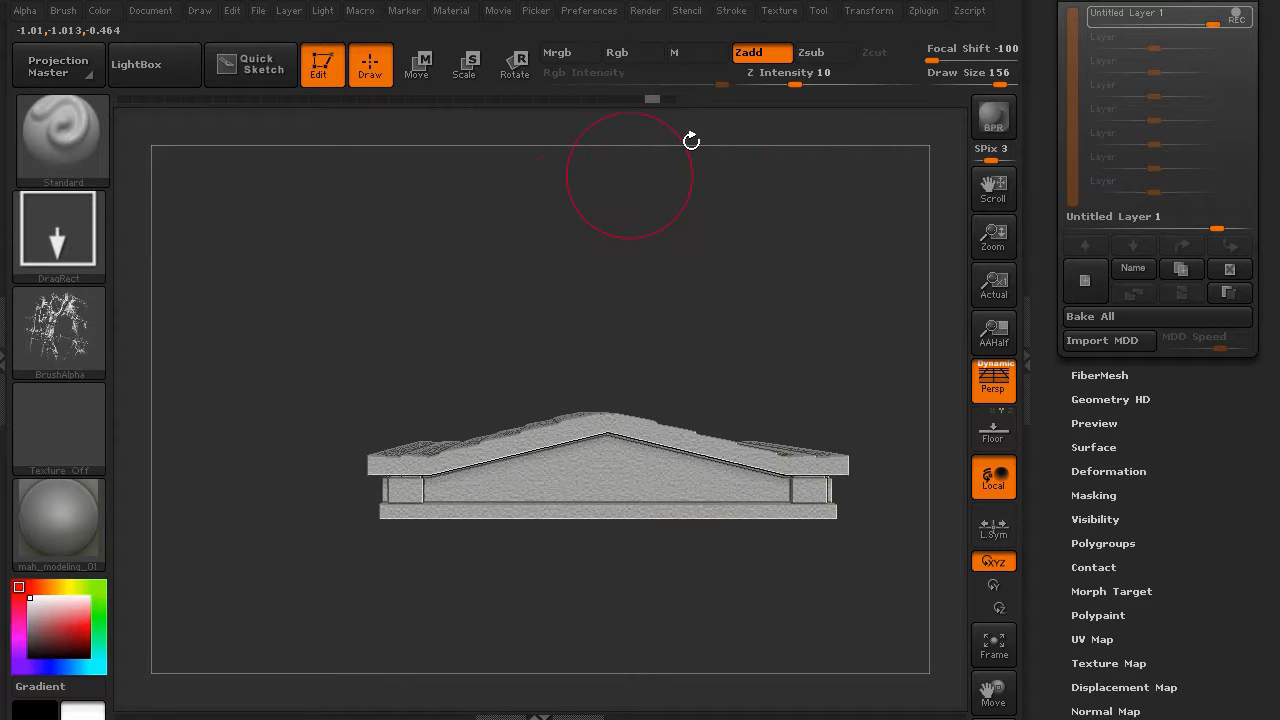
{"action": "left_click", "coordinate": [810, 55]}
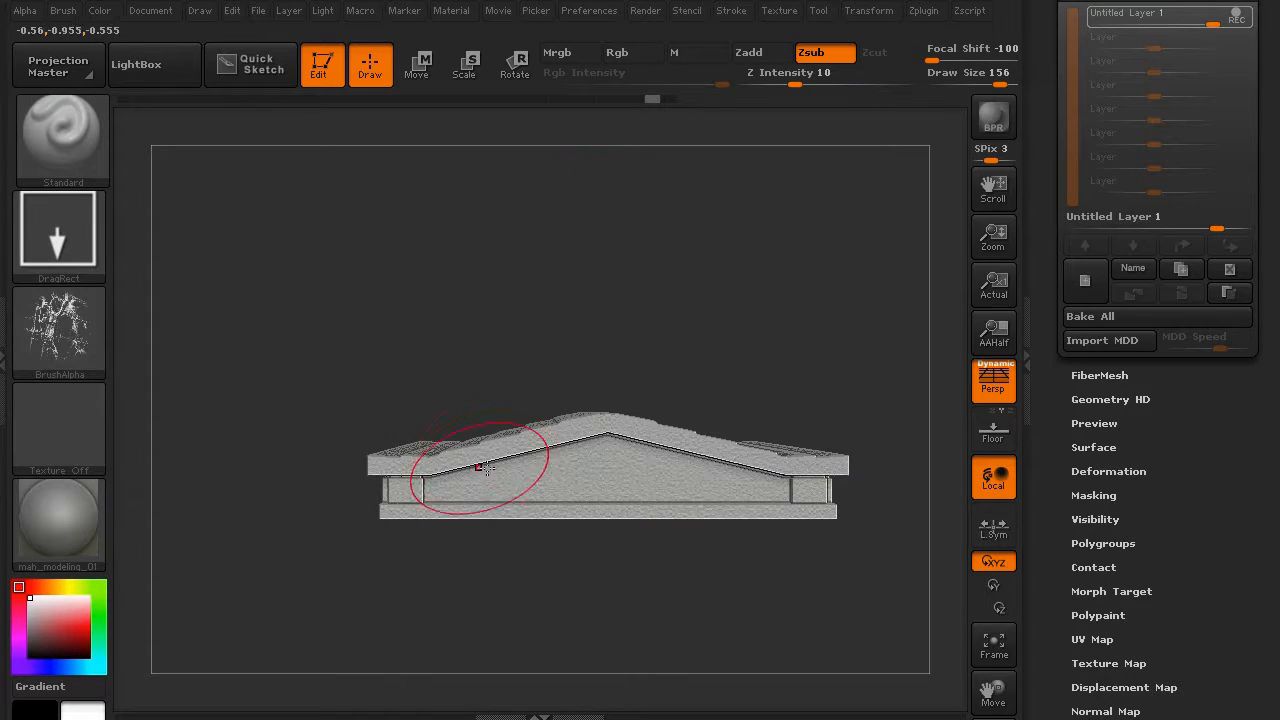
{"action": "mouse_move", "coordinate": [386, 521]}
{"action": "left_mouse_down"}
{"action": "mouse_move", "coordinate": [336, 530]}
{"action": "mouse_move", "coordinate": [367, 571]}
{"action": "left_mouse_up"}
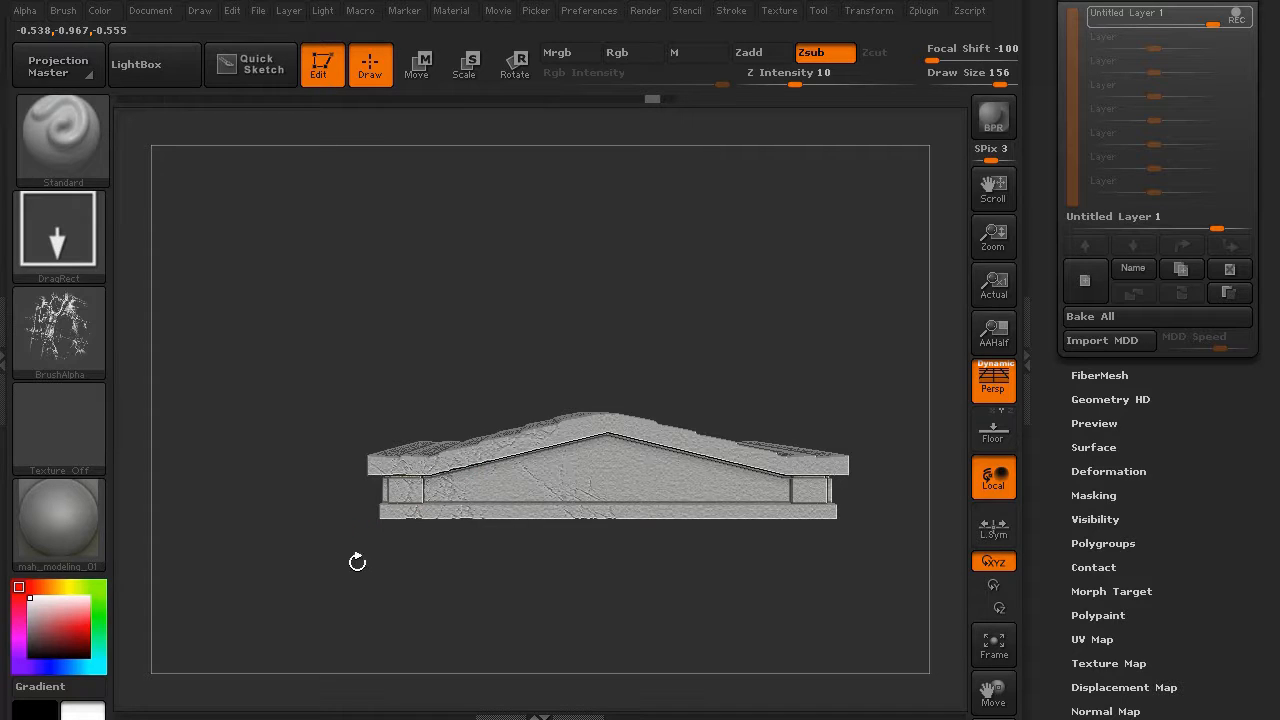
{"action": "mouse_move", "coordinate": [263, 487]}
{"action": "left_mouse_down"}
{"action": "mouse_move", "coordinate": [277, 511]}
{"action": "mouse_move", "coordinate": [254, 506]}
{"action": "mouse_move", "coordinate": [249, 489]}
{"action": "mouse_move", "coordinate": [263, 505]}
{"action": "left_mouse_up"}
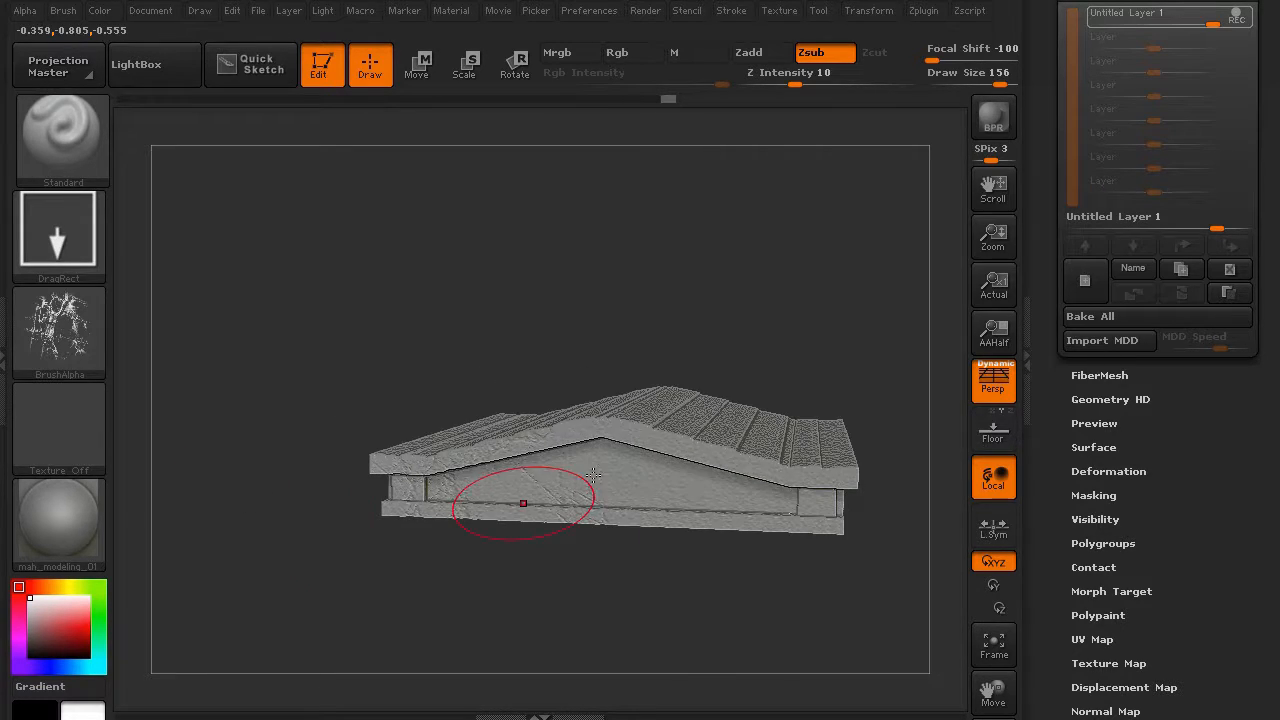
{"action": "mouse_move", "coordinate": [594, 474]}
{"action": "left_mouse_down", "text": "shift"}
{"action": "mouse_move", "coordinate": [680, 506]}
{"action": "mouse_move", "coordinate": [705, 461]}
{"action": "left_mouse_up", "text": "shift"}
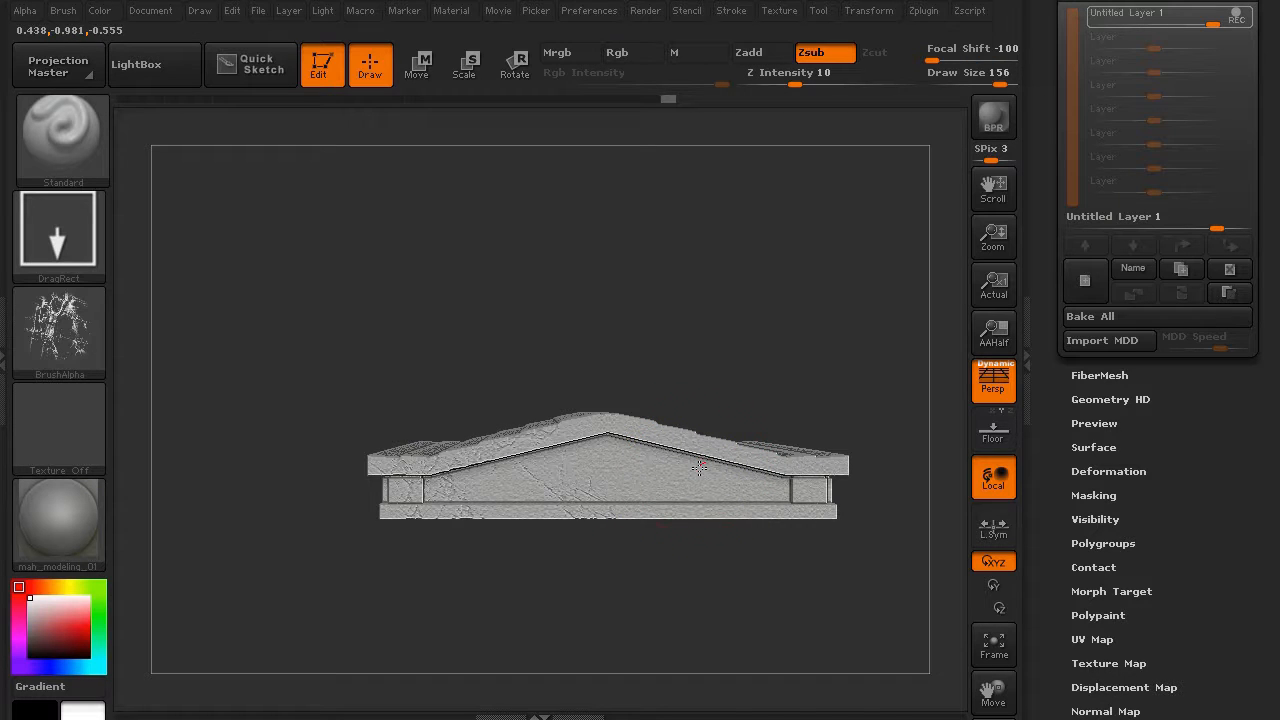
- In flat view, stamp more crack detail across the roof's centre, front and right half
{"action": "key", "text": "p"}
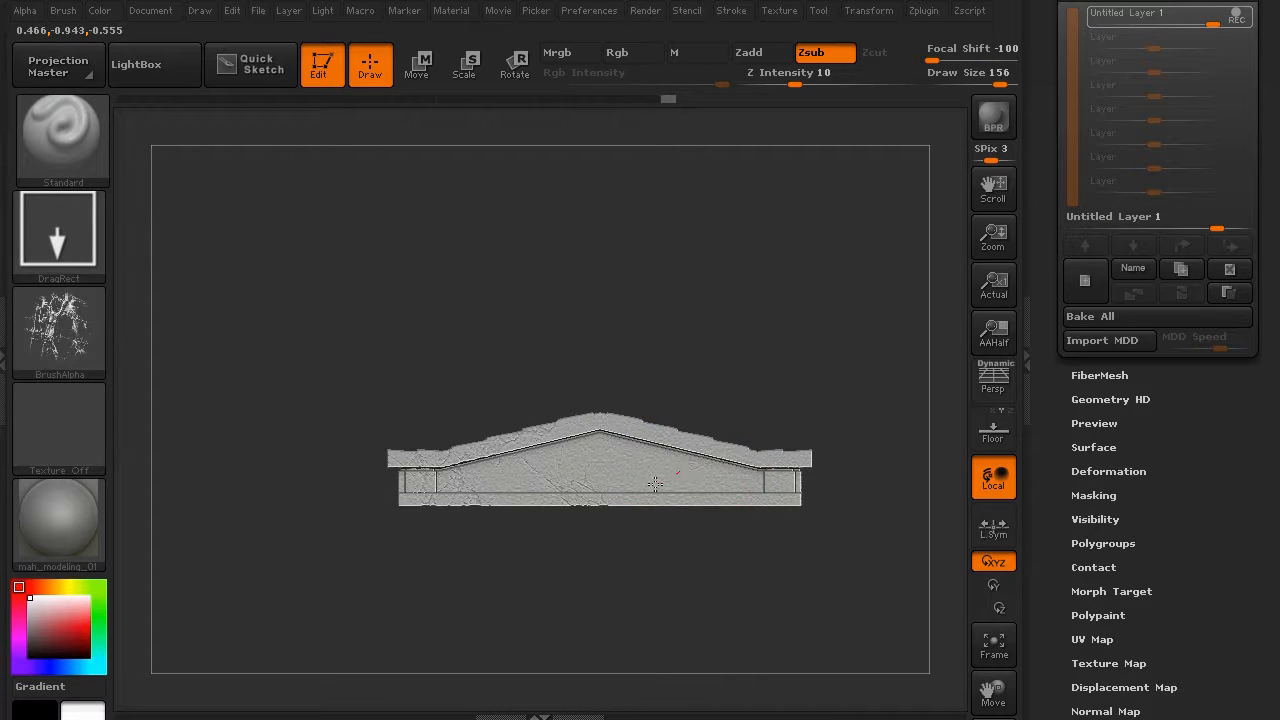
{"action": "mouse_move", "coordinate": [655, 483]}
{"action": "left_mouse_down"}
{"action": "mouse_move", "coordinate": [524, 546]}
{"action": "mouse_move", "coordinate": [198, 367]}
{"action": "mouse_move", "coordinate": [249, 370]}
{"action": "left_mouse_up"}
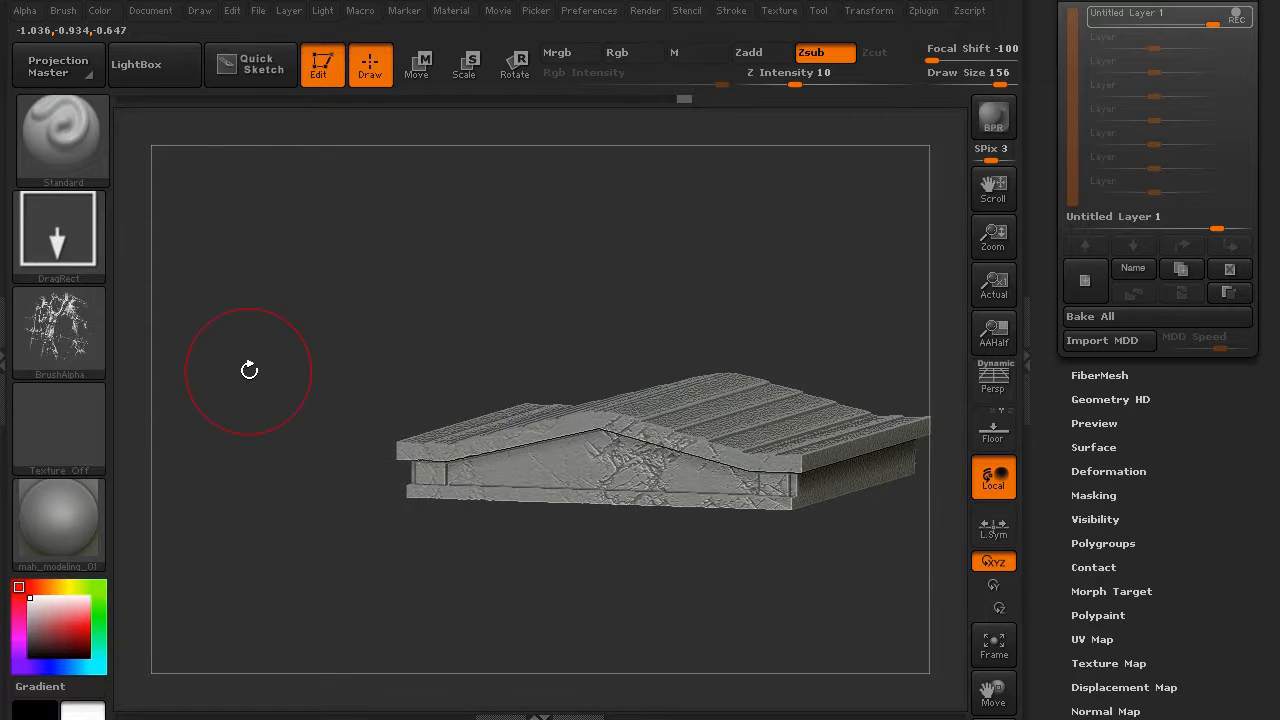
{"action": "left_click_drag", "start_coordinate": [314, 431], "coordinate": [487, 481]}
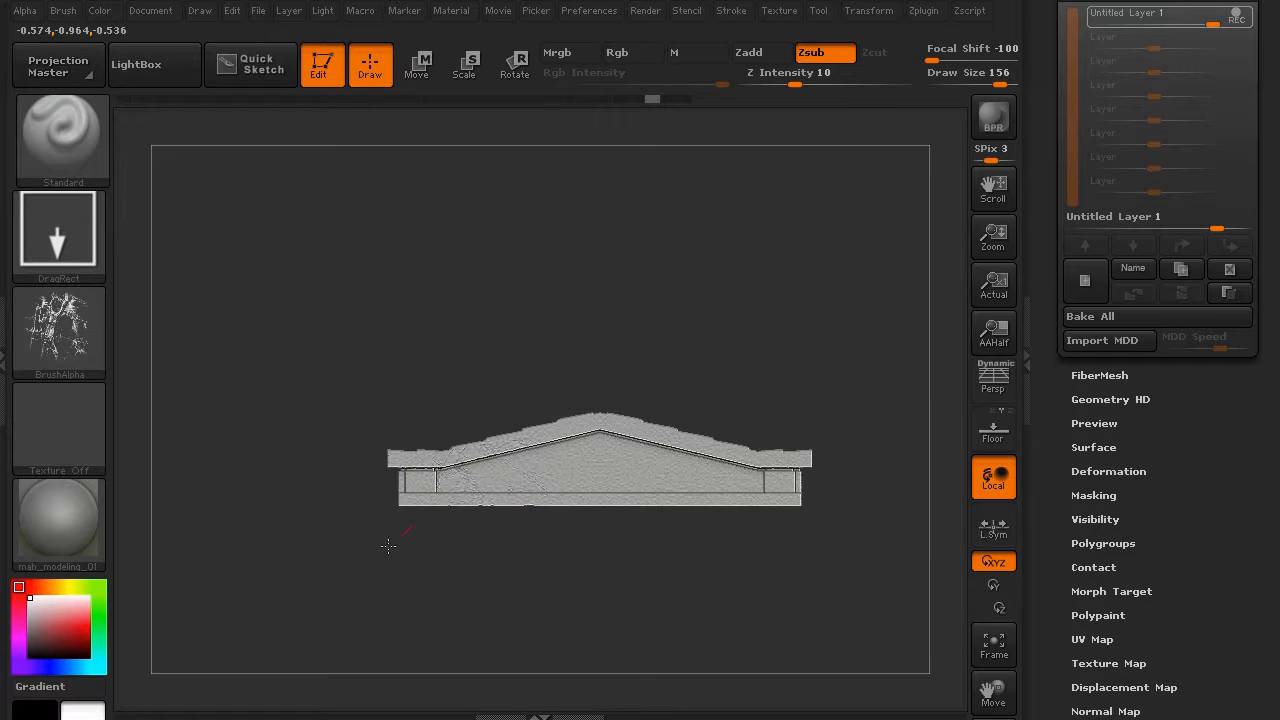
{"action": "left_click_drag", "start_coordinate": [388, 545], "coordinate": [345, 580]}
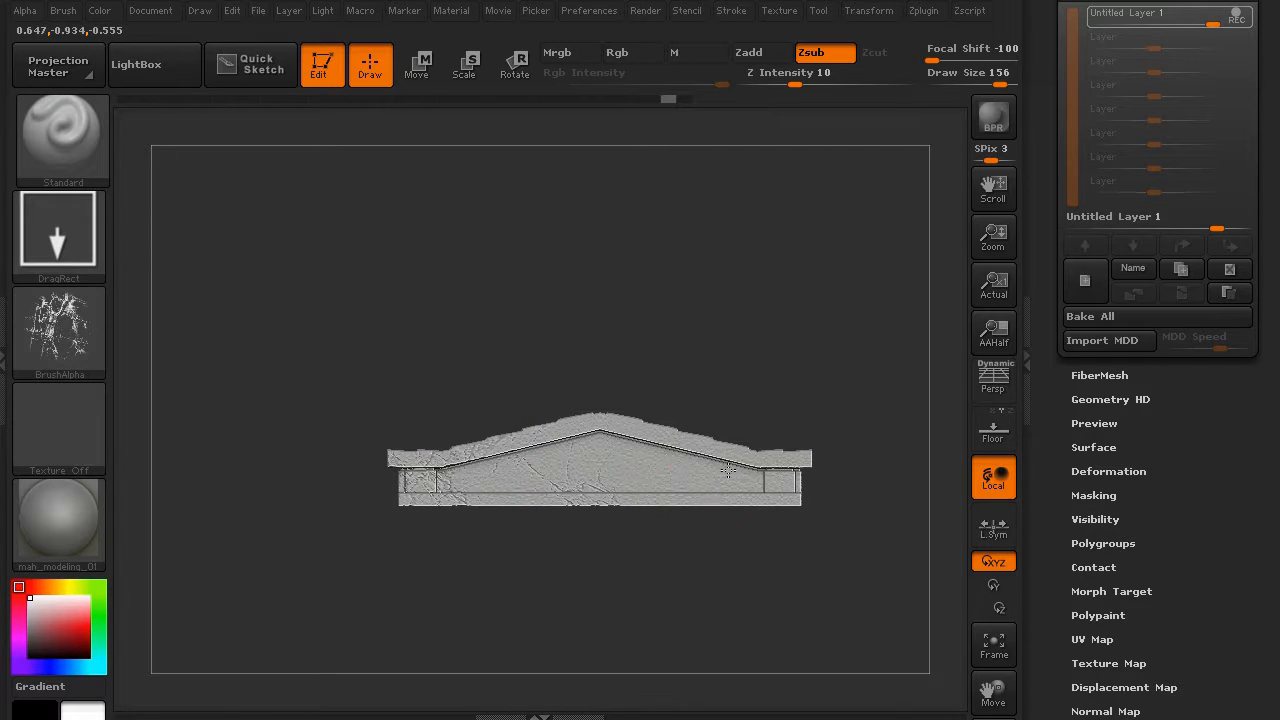
{"action": "left_click_drag", "start_coordinate": [623, 554], "coordinate": [611, 570]}
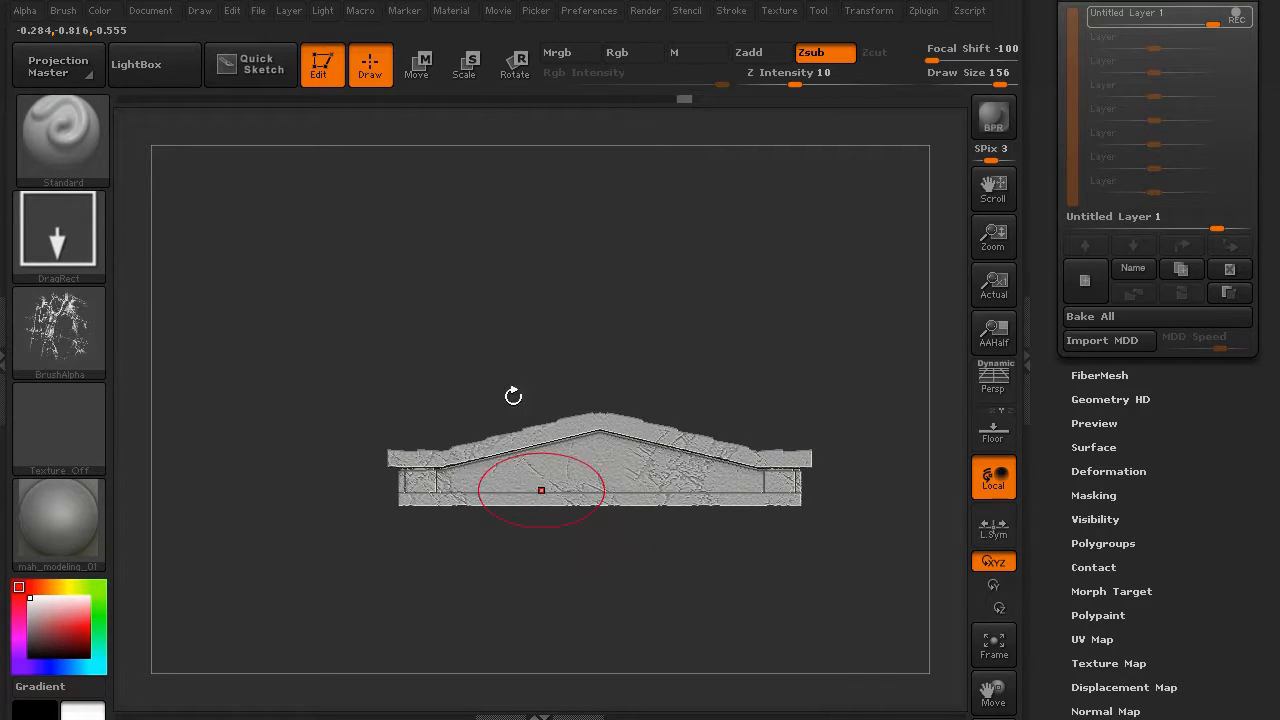
{"action": "mouse_move", "coordinate": [513, 396]}
{"action": "left_mouse_down"}
{"action": "mouse_move", "coordinate": [423, 320]}
{"action": "mouse_move", "coordinate": [429, 309]}
{"action": "mouse_move", "coordinate": [669, 283]}
{"action": "mouse_move", "coordinate": [414, 322]}
{"action": "left_mouse_up"}
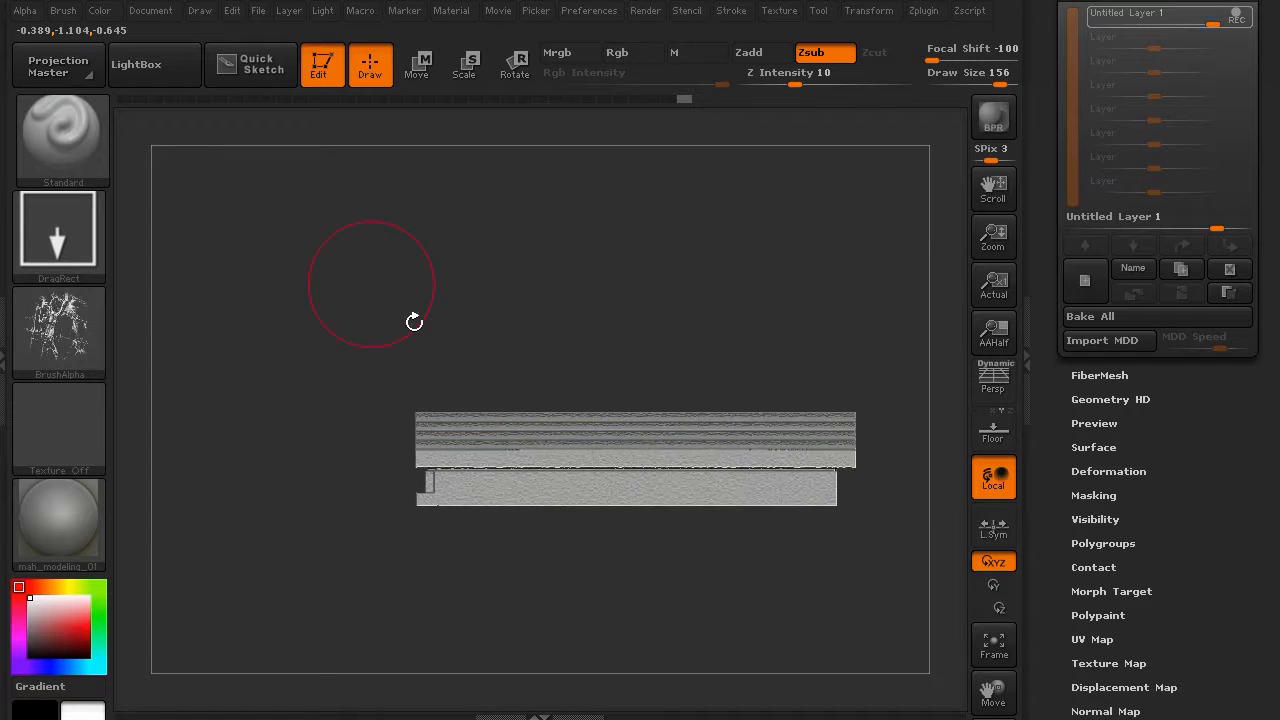
- Stamp cracks along the roof's front edge and upper right, undoing one bad stamp
{"action": "left_click_drag", "start_coordinate": [640, 475], "coordinate": [442, 508]}
{"action": "left_click_drag", "start_coordinate": [295, 434], "coordinate": [242, 447]}
{"action": "left_click_drag", "start_coordinate": [300, 330], "coordinate": [457, 377]}
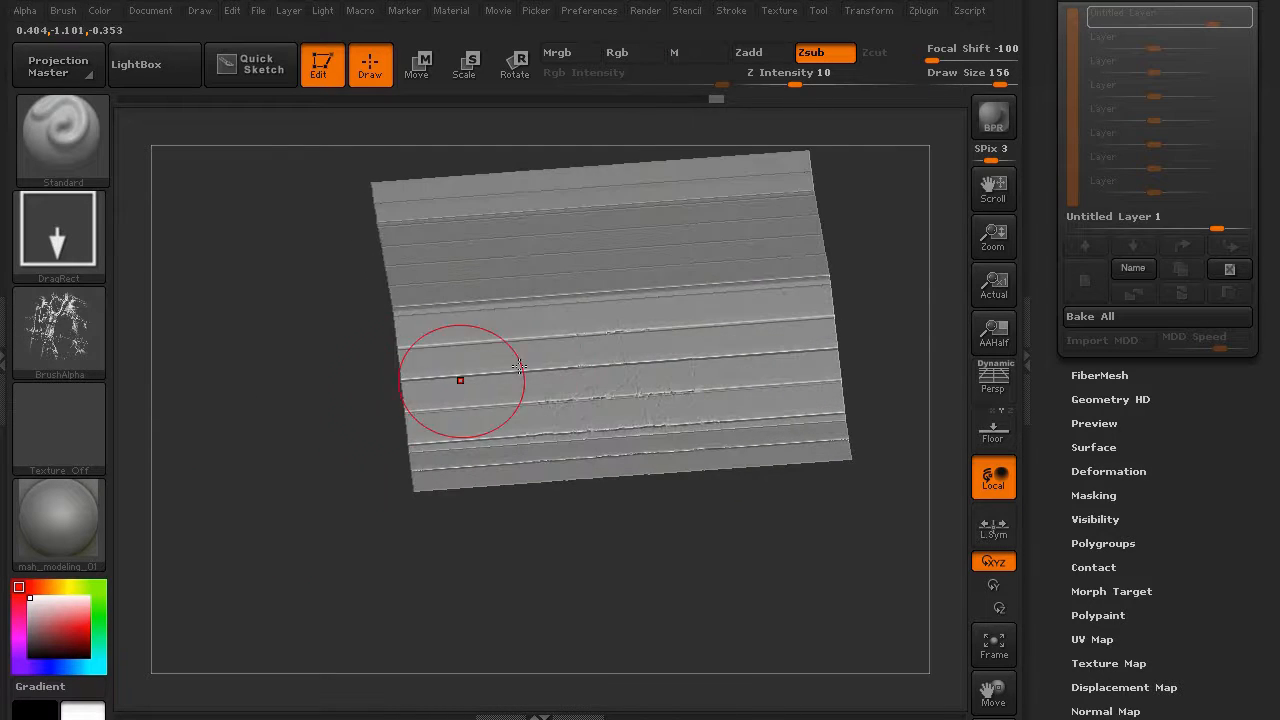
{"action": "left_click_drag", "start_coordinate": [727, 273], "coordinate": [320, 445]}
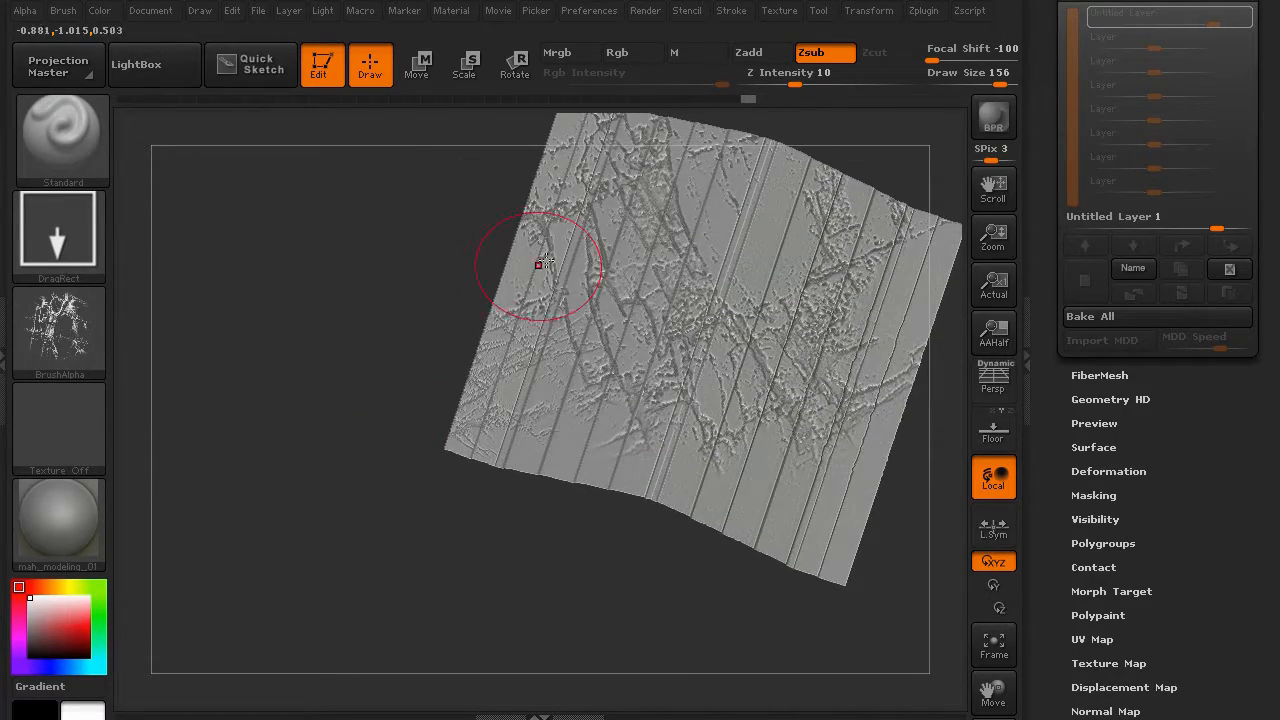
{"action": "key", "text": "ctrl+z"}
{"action": "key", "text": "ctrl+z"}
{"action": "left_click_drag", "start_coordinate": [394, 326], "coordinate": [362, 398], "text": "alt"}
{"action": "mouse_move", "coordinate": [834, 280]}
{"action": "left_mouse_down"}
{"action": "mouse_move", "coordinate": [800, 306]}
{"action": "mouse_move", "coordinate": [652, 308]}
{"action": "left_mouse_up"}
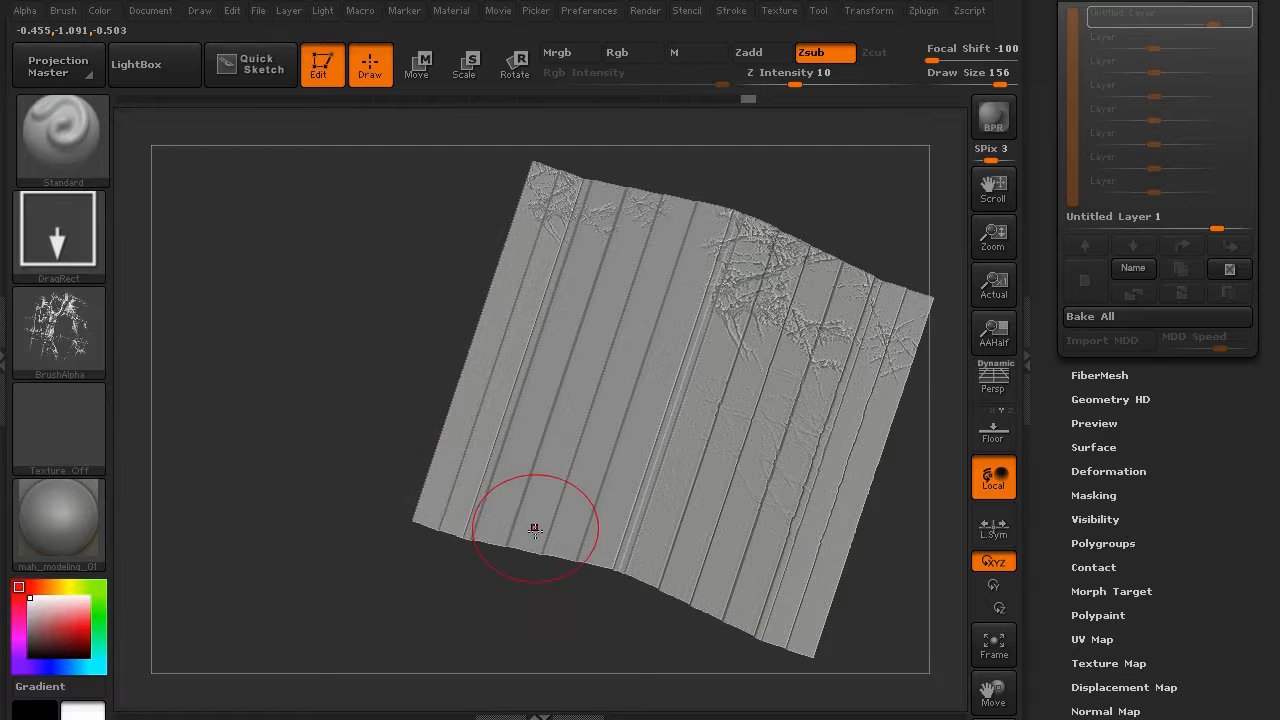
- Unhide the lower slab and stamp cracks onto the roof's left side strip
{"action": "left_click_drag", "start_coordinate": [372, 583], "coordinate": [366, 474]}
{"action": "left_click", "coordinate": [310, 514], "text": "ctrl+shift"}
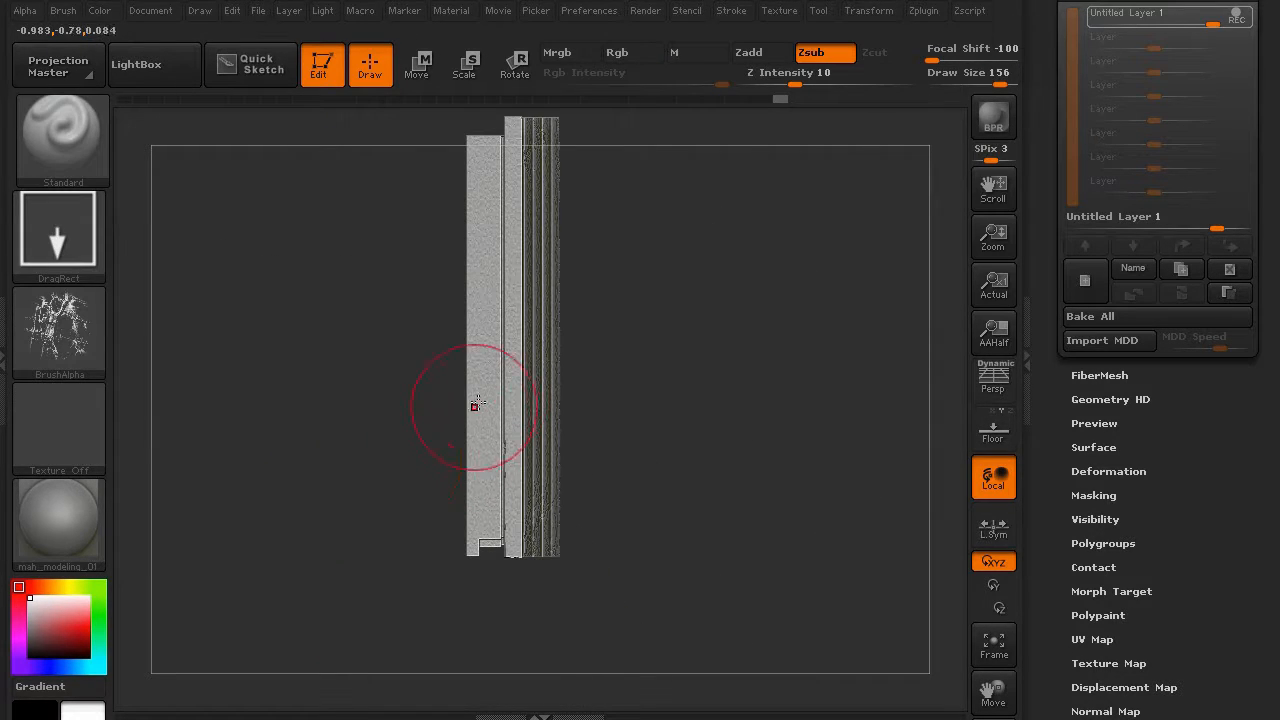
{"action": "mouse_move", "coordinate": [468, 395]}
{"action": "left_mouse_down"}
{"action": "mouse_move", "coordinate": [371, 423]}
{"action": "mouse_move", "coordinate": [306, 463]}
{"action": "mouse_move", "coordinate": [320, 458]}
{"action": "left_mouse_up"}
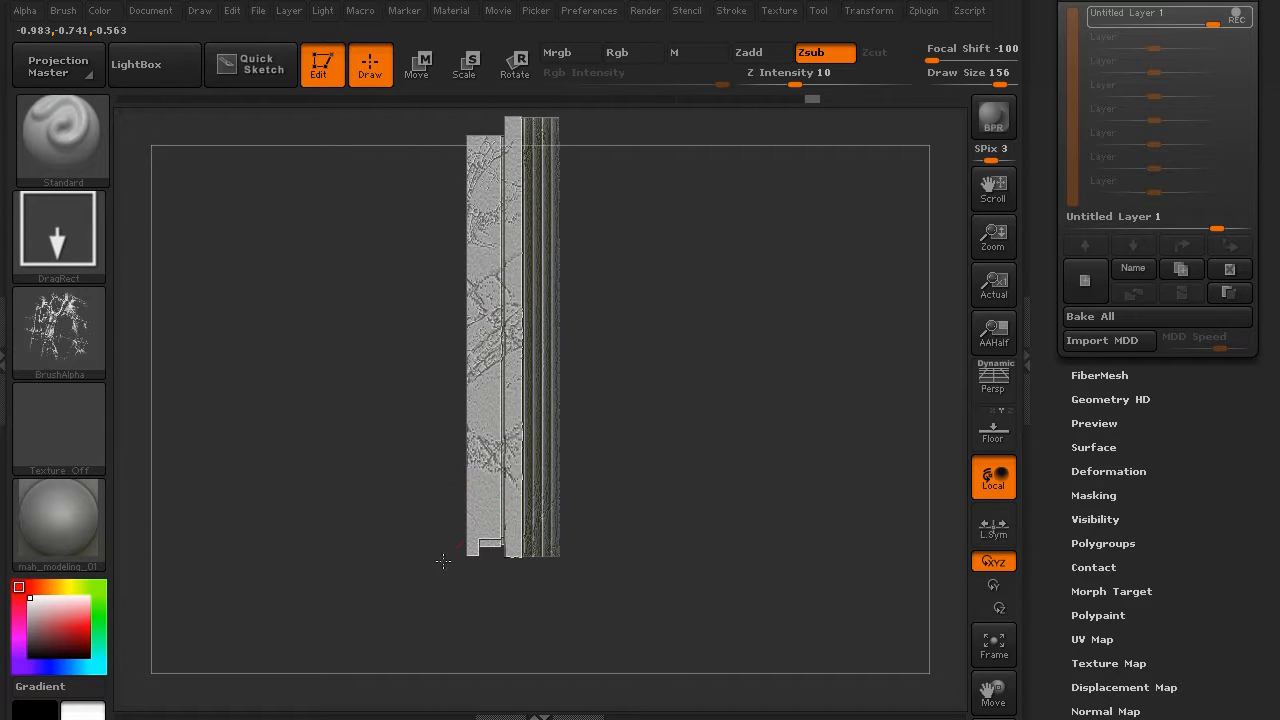
{"action": "left_click_drag", "start_coordinate": [399, 541], "coordinate": [320, 560]}
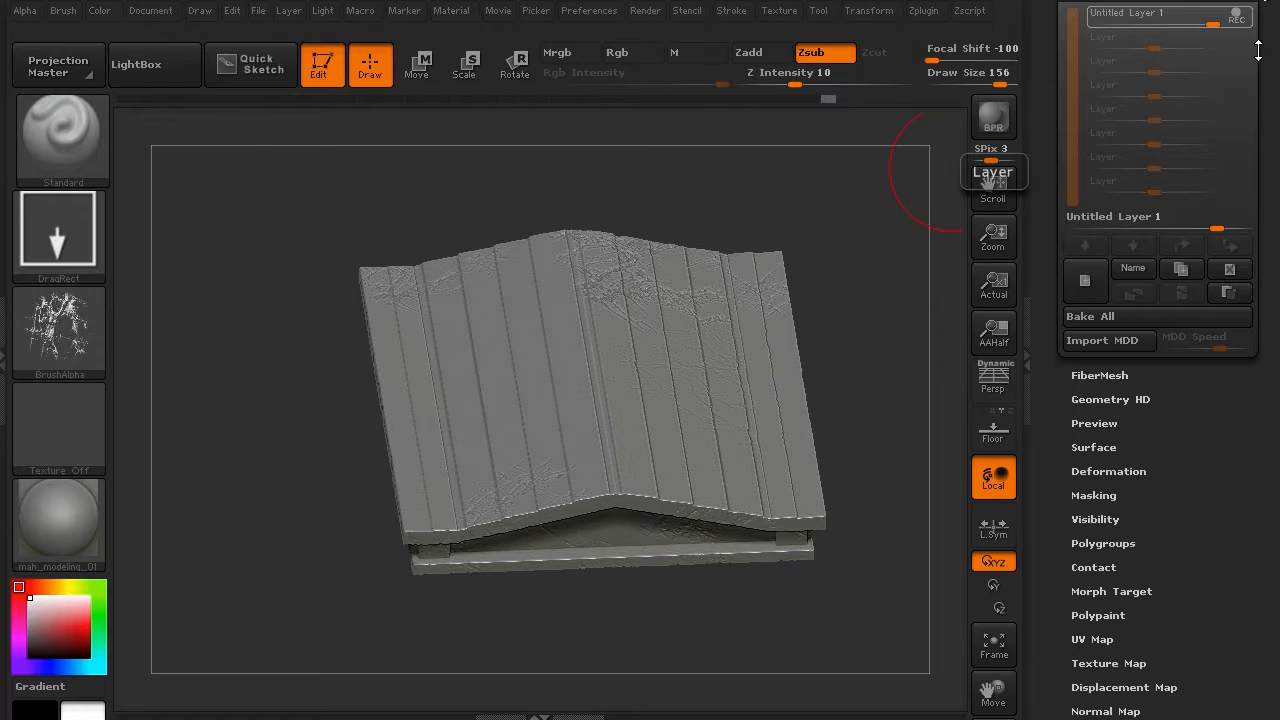
- Add a new sculpt layer to the roof
{"action": "left_click_drag", "start_coordinate": [1237, 20], "coordinate": [1237, 60]}
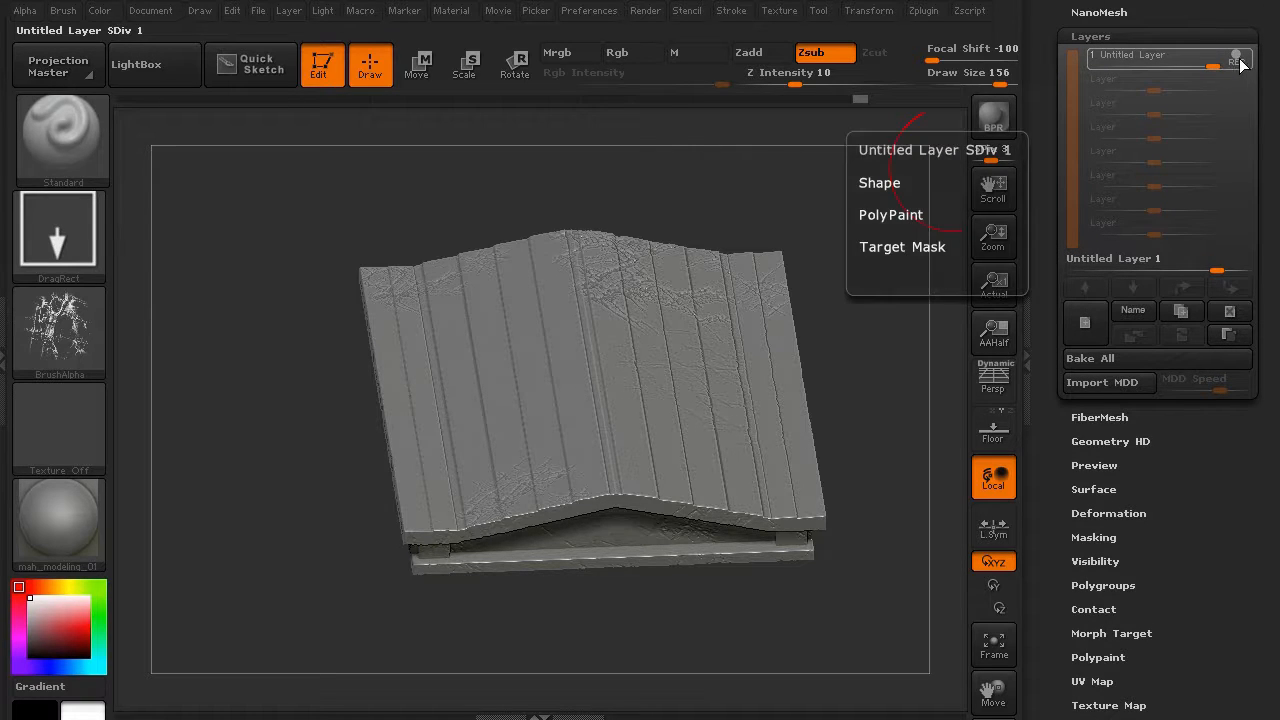
{"action": "left_click", "coordinate": [1076, 330]}
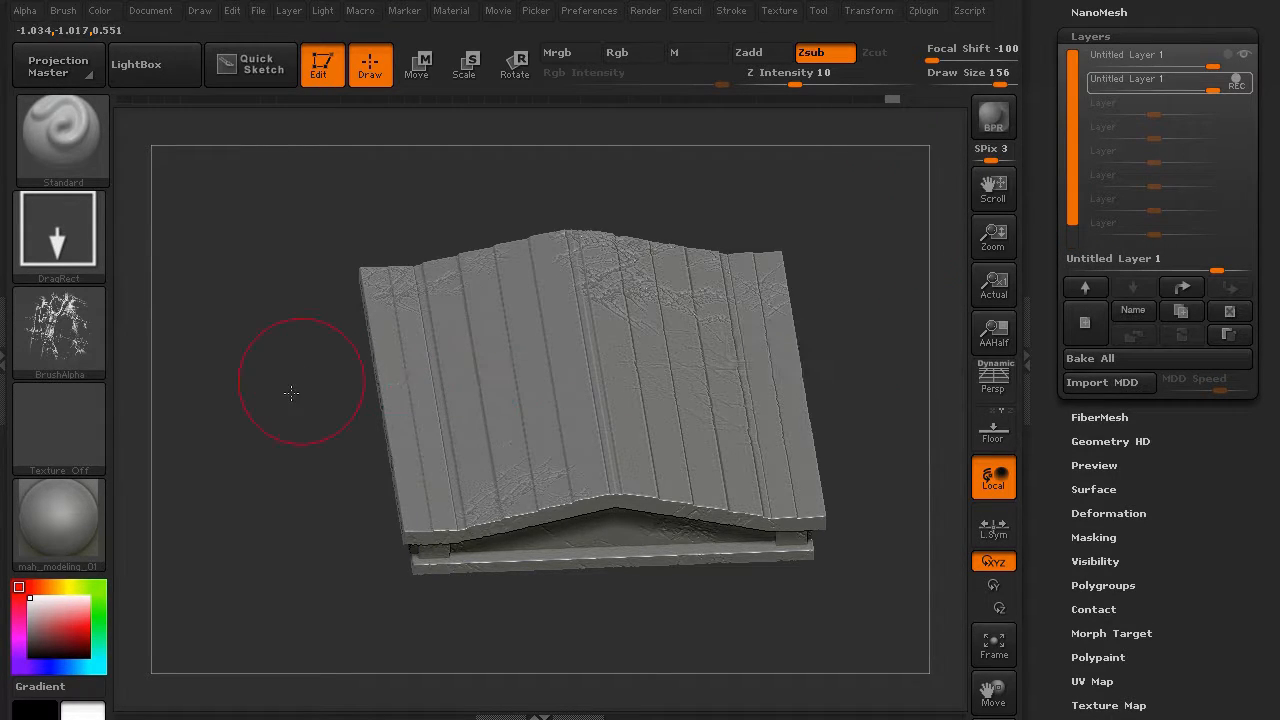
{"action": "left_click_drag", "start_coordinate": [286, 380], "coordinate": [308, 436]}
- Import the rocks-and-cracks alpha and stamp crack lines across the roof planks
{"action": "left_click", "coordinate": [103, 356]}
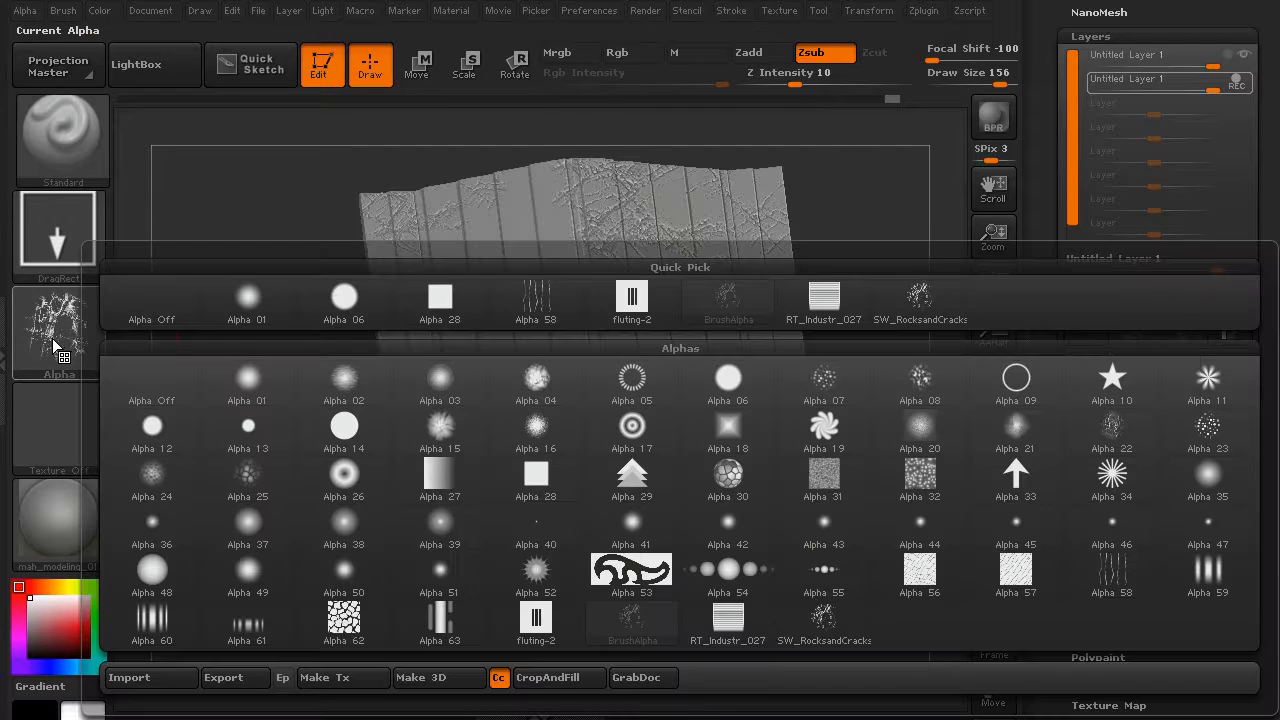
{"action": "left_click", "coordinate": [178, 678]}
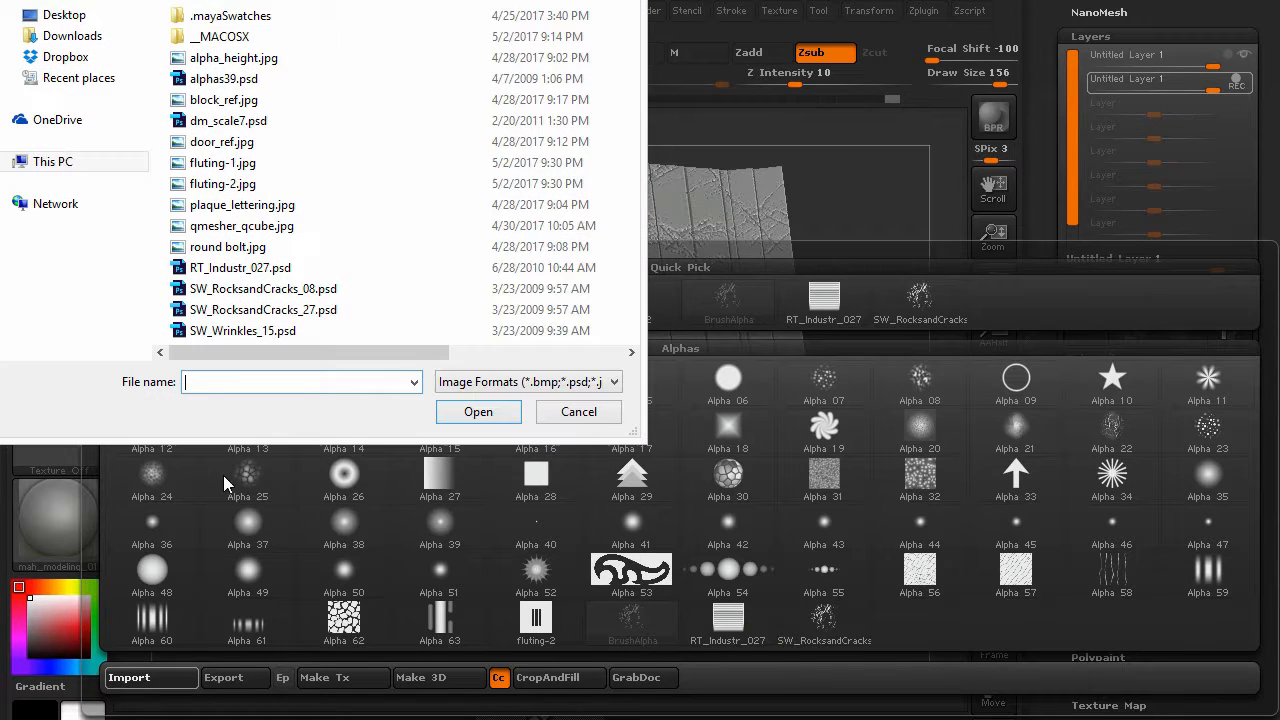
{"action": "left_click", "coordinate": [263, 288]}
{"action": "left_click", "coordinate": [476, 411]}
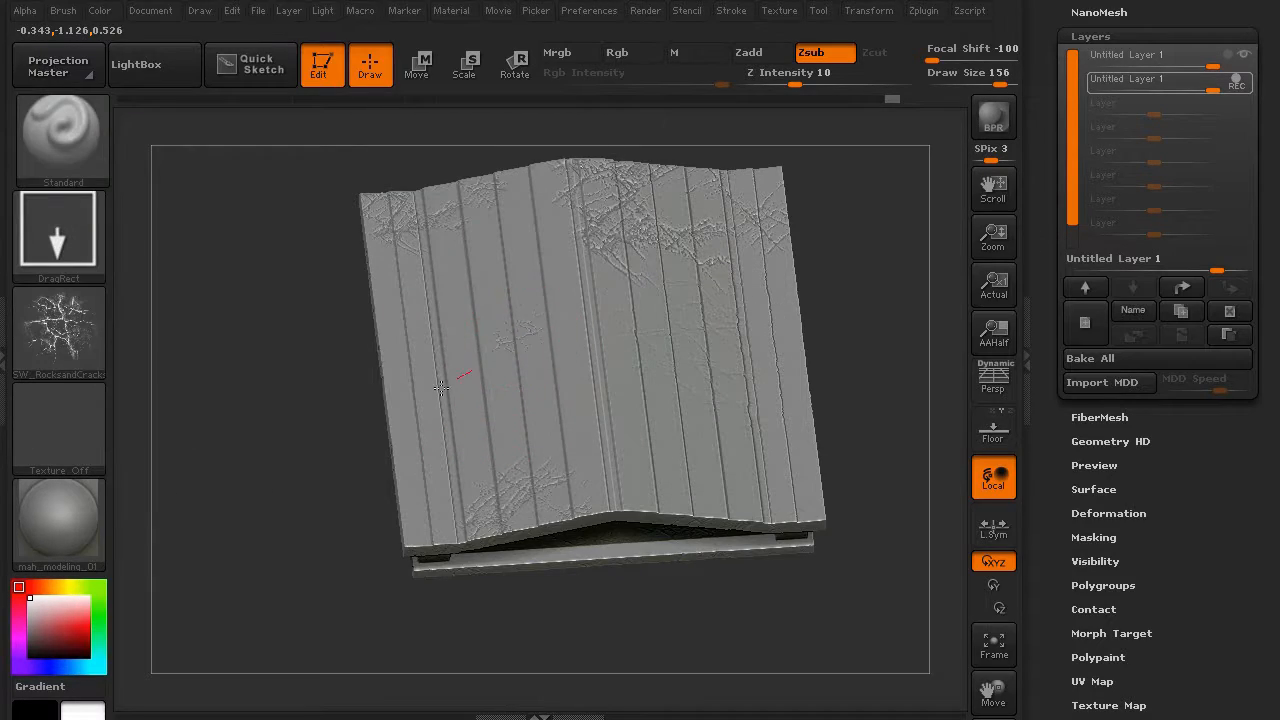
{"action": "mouse_move", "coordinate": [441, 387]}
{"action": "left_mouse_down"}
{"action": "mouse_move", "coordinate": [349, 434]}
{"action": "mouse_move", "coordinate": [343, 457]}
{"action": "mouse_move", "coordinate": [450, 591]}
{"action": "mouse_move", "coordinate": [517, 594]}
{"action": "mouse_move", "coordinate": [591, 562]}
{"action": "left_mouse_up"}
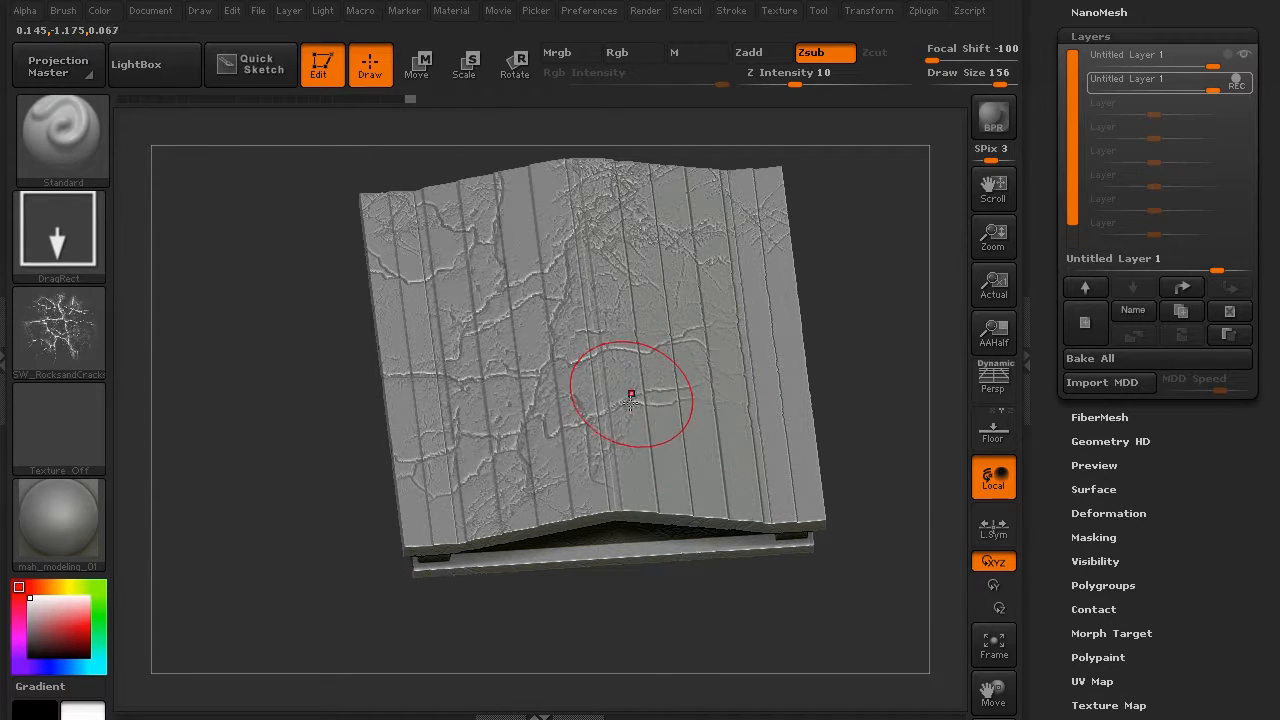
{"action": "left_click_drag", "start_coordinate": [266, 583], "coordinate": [270, 440]}
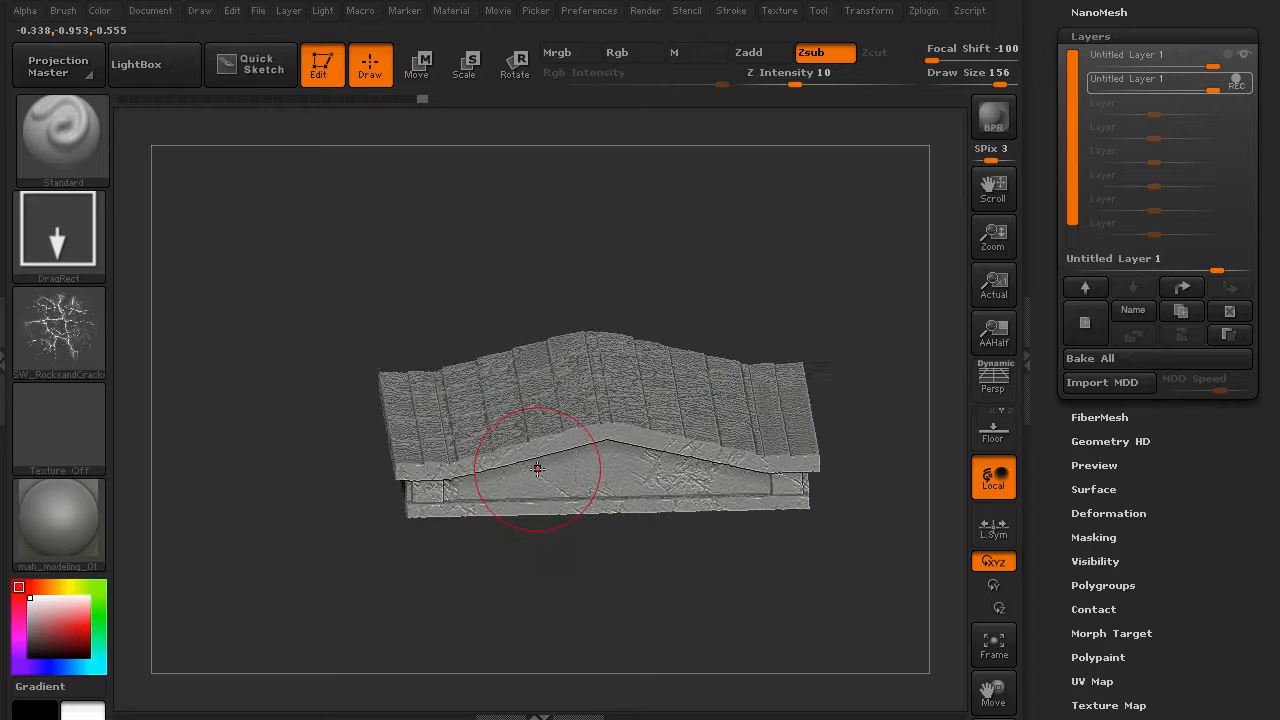
{"action": "left_click_drag", "start_coordinate": [330, 556], "coordinate": [255, 573]}
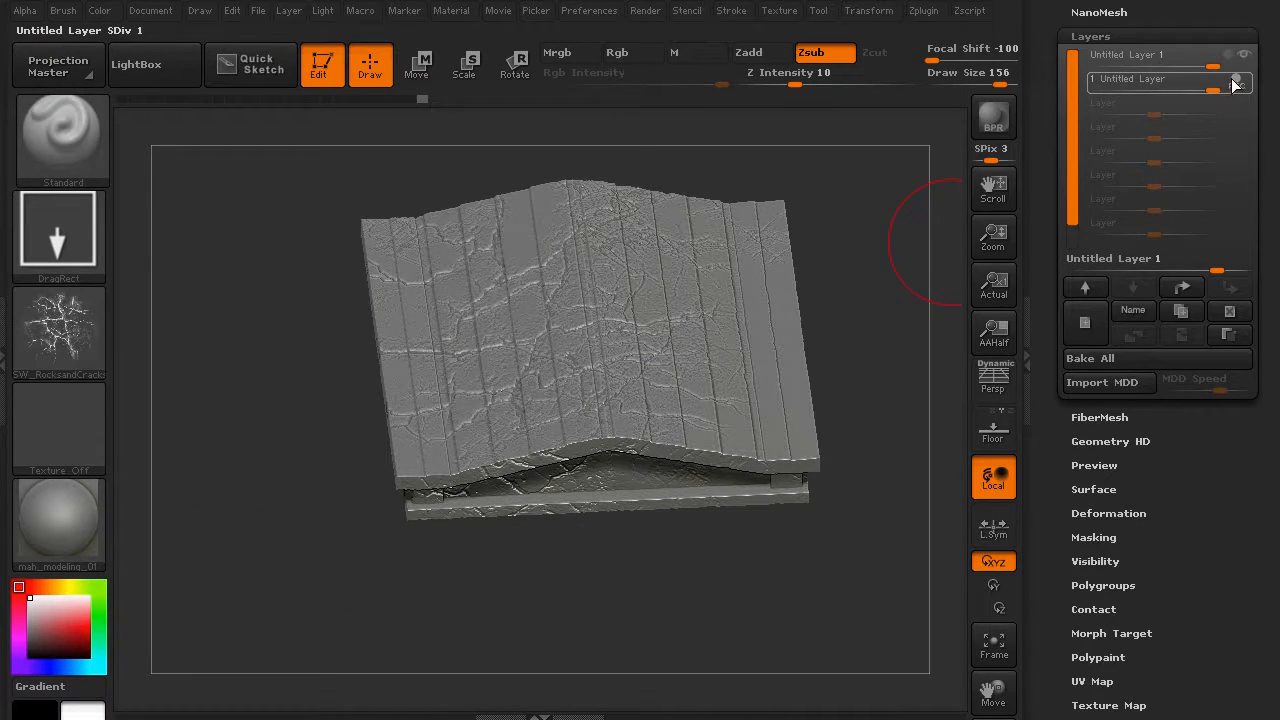
{"action": "left_click_drag", "start_coordinate": [217, 287], "coordinate": [219, 332]}
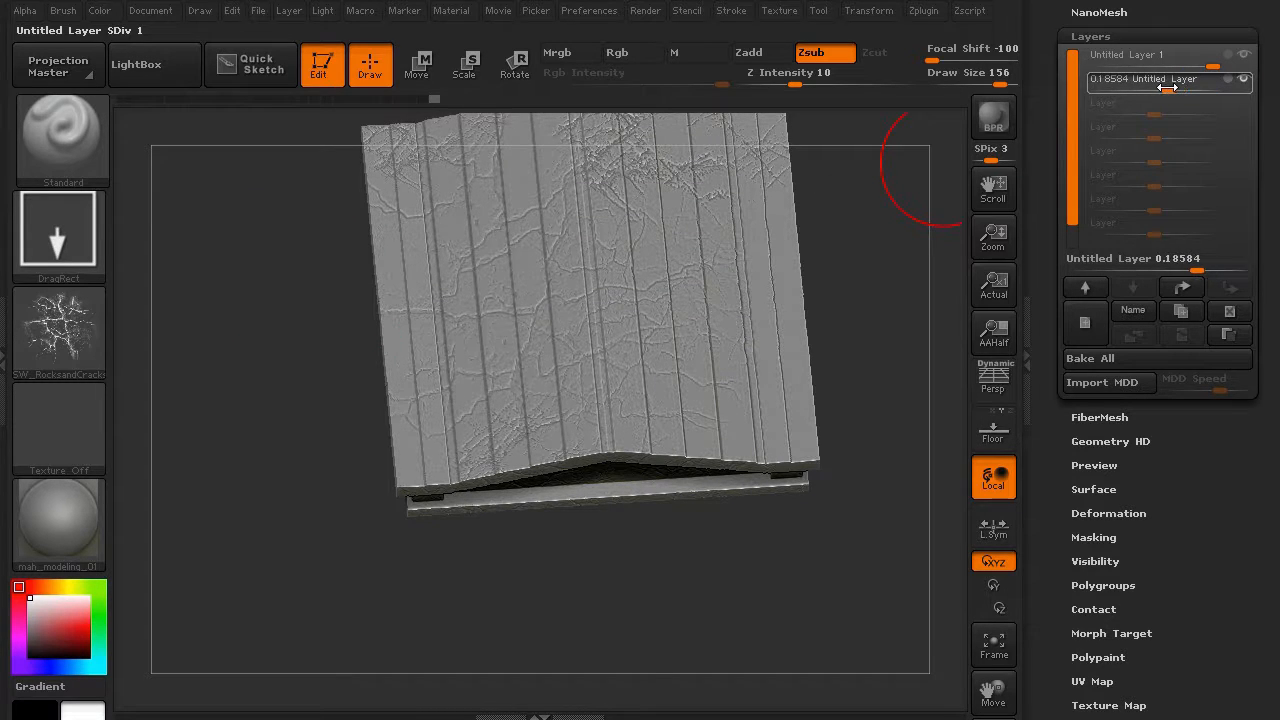
- Fade the crack layer to 0.13274 strength and the first sculpt layer to 0.30973
{"action": "left_click_drag", "start_coordinate": [340, 381], "coordinate": [312, 472]}
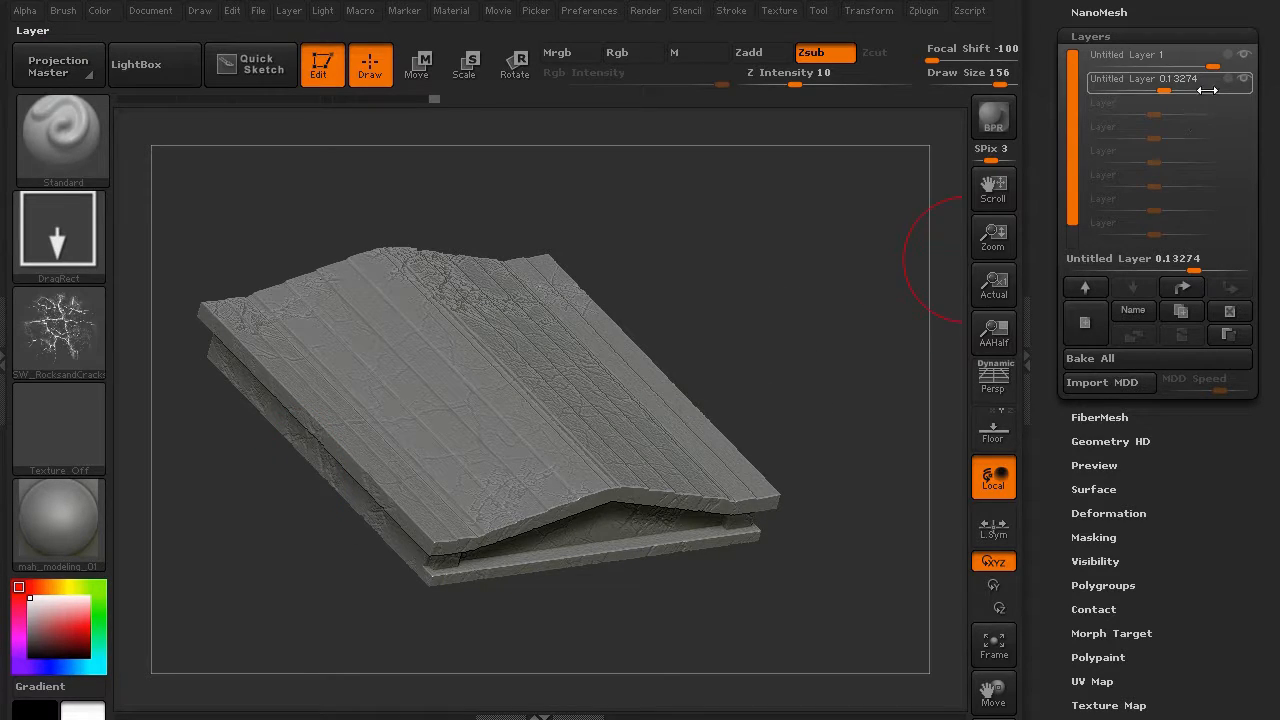
{"action": "left_click_drag", "start_coordinate": [1207, 65], "coordinate": [1186, 64]}
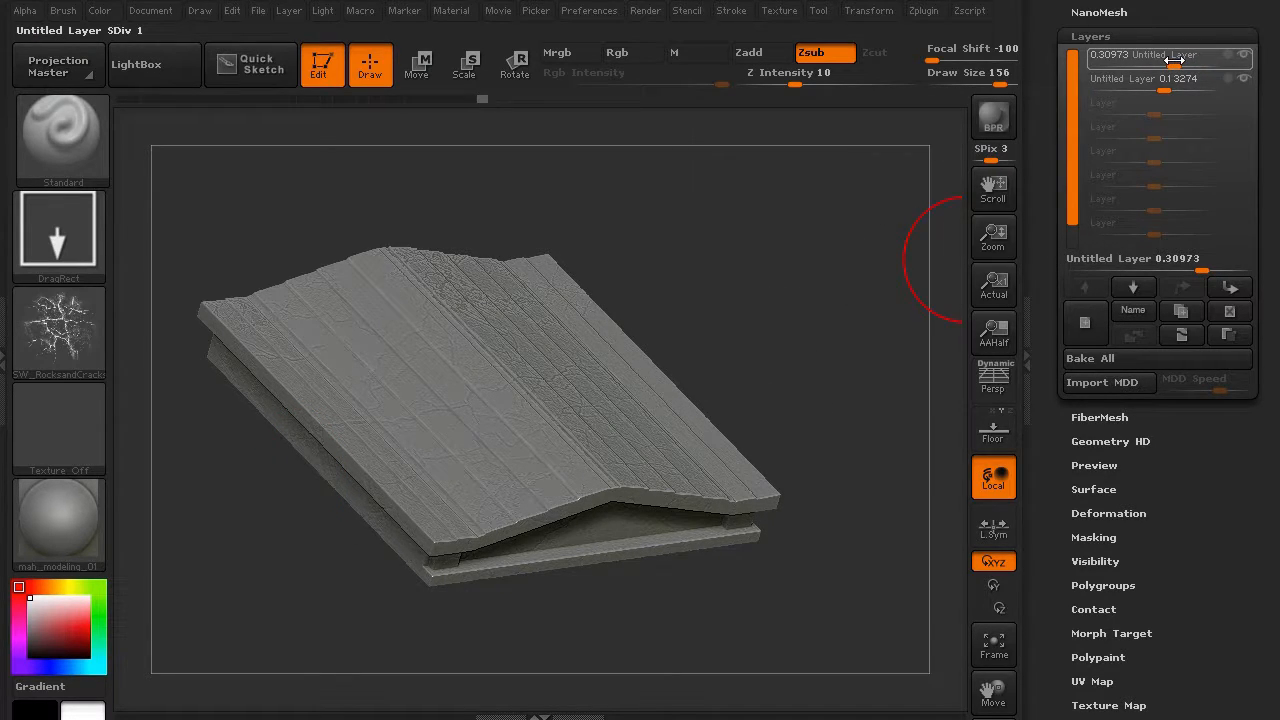
{"action": "left_click_drag", "start_coordinate": [833, 291], "coordinate": [510, 279]}
{"action": "left_click_drag", "start_coordinate": [1263, 150], "coordinate": [1261, 288]}
{"action": "left_click", "coordinate": [1097, 185]}
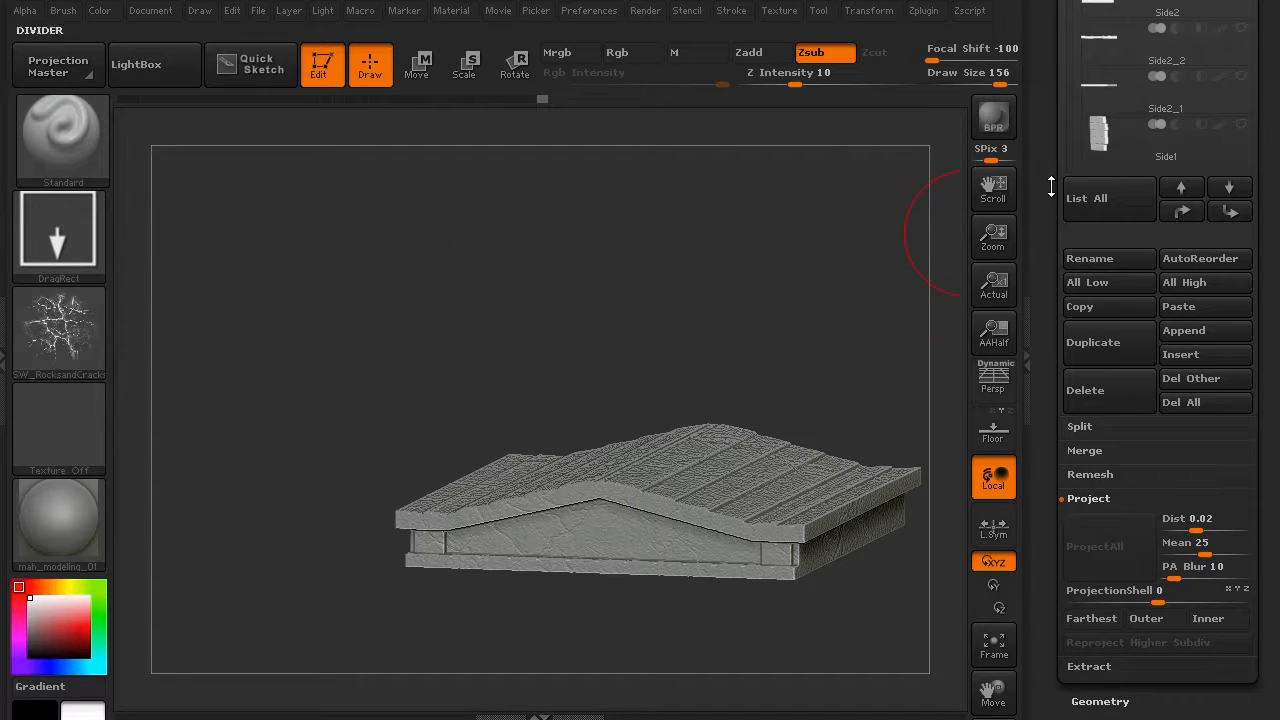
- Show all subtools and frame the whole mausoleum with its tentacles in a front view
{"action": "left_click_drag", "start_coordinate": [1048, 184], "coordinate": [1050, 400]}
{"action": "left_click", "coordinate": [1240, 62]}
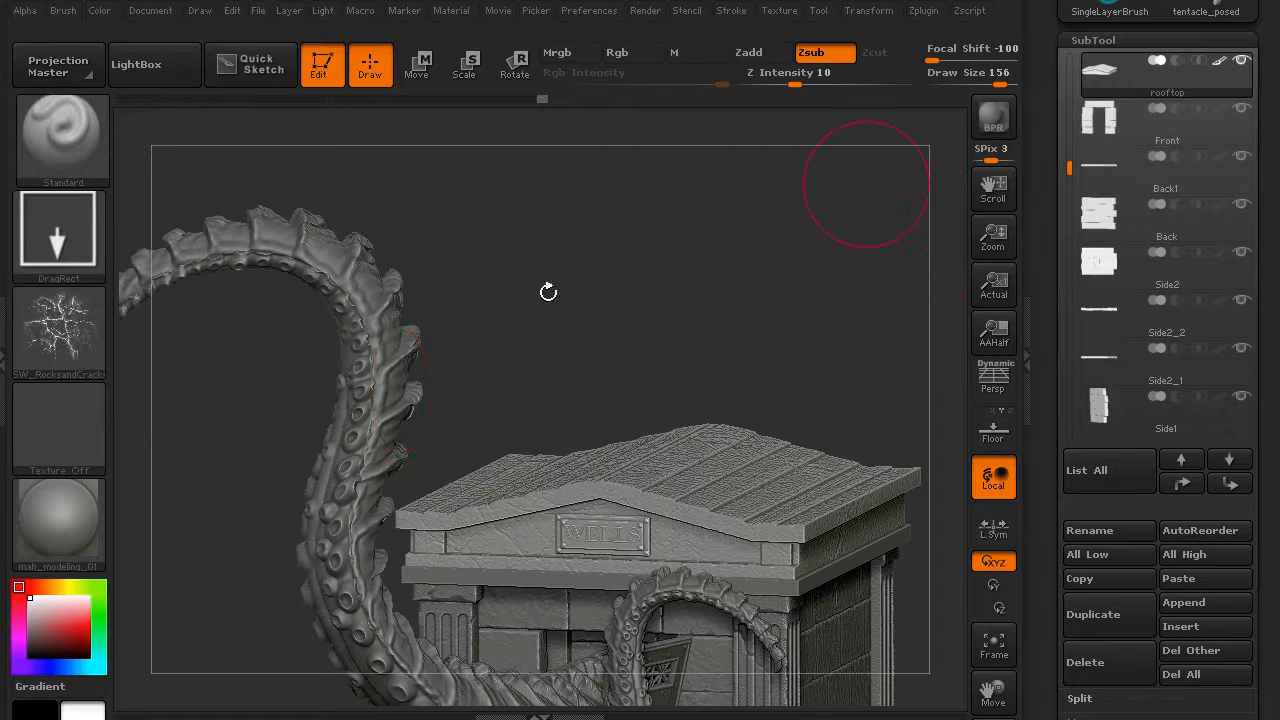
{"action": "left_click_drag", "start_coordinate": [484, 376], "coordinate": [515, 288], "text": "alt"}
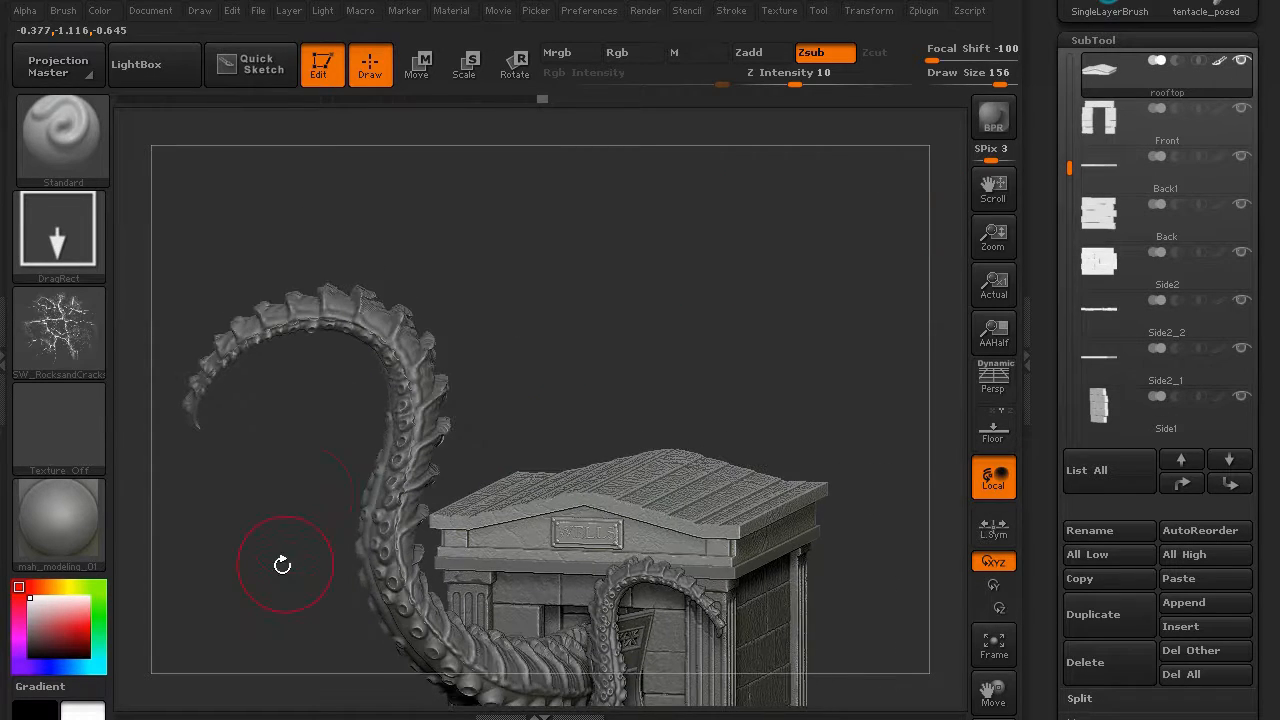
{"action": "left_click_drag", "start_coordinate": [283, 563], "coordinate": [280, 423], "text": "alt"}
{"action": "left_click_drag", "start_coordinate": [263, 537], "coordinate": [908, 404]}
- Save the tool as mausoleum_01.ztl
{"action": "left_click_drag", "start_coordinate": [1262, 130], "coordinate": [1267, 311]}
{"action": "left_click", "coordinate": [1200, 45]}
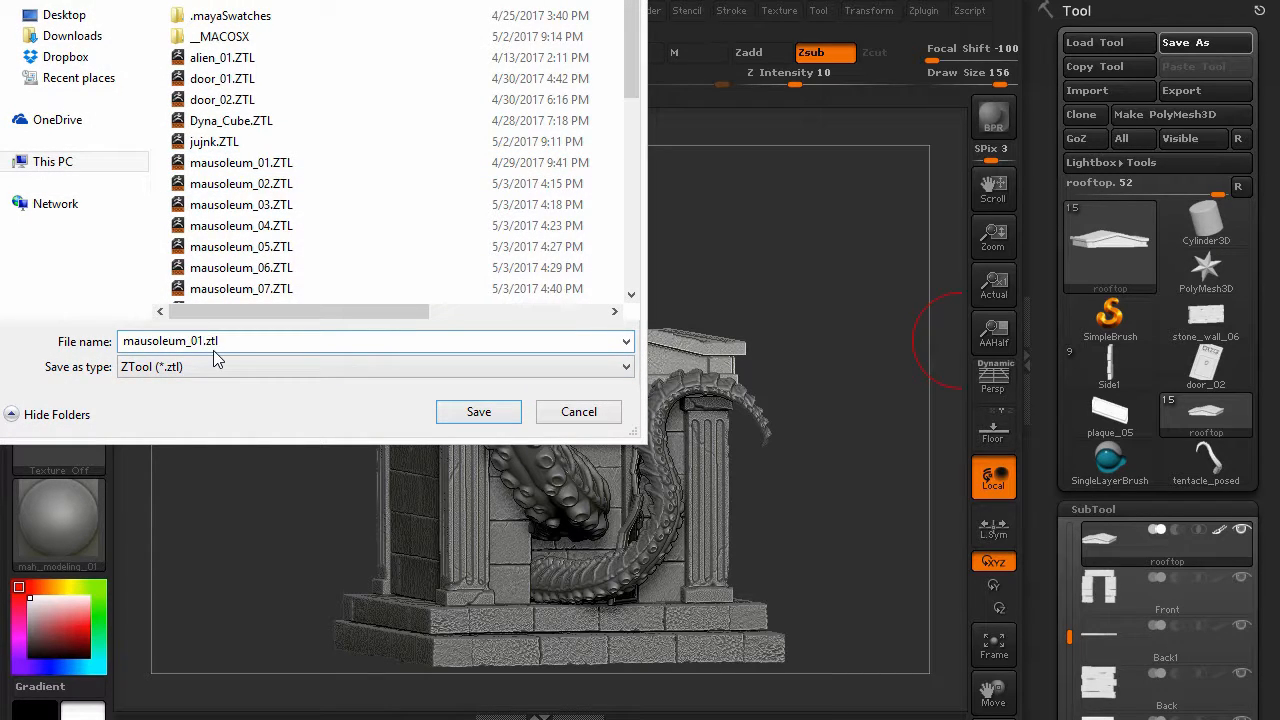
{"action": "key", "text": "Return"}
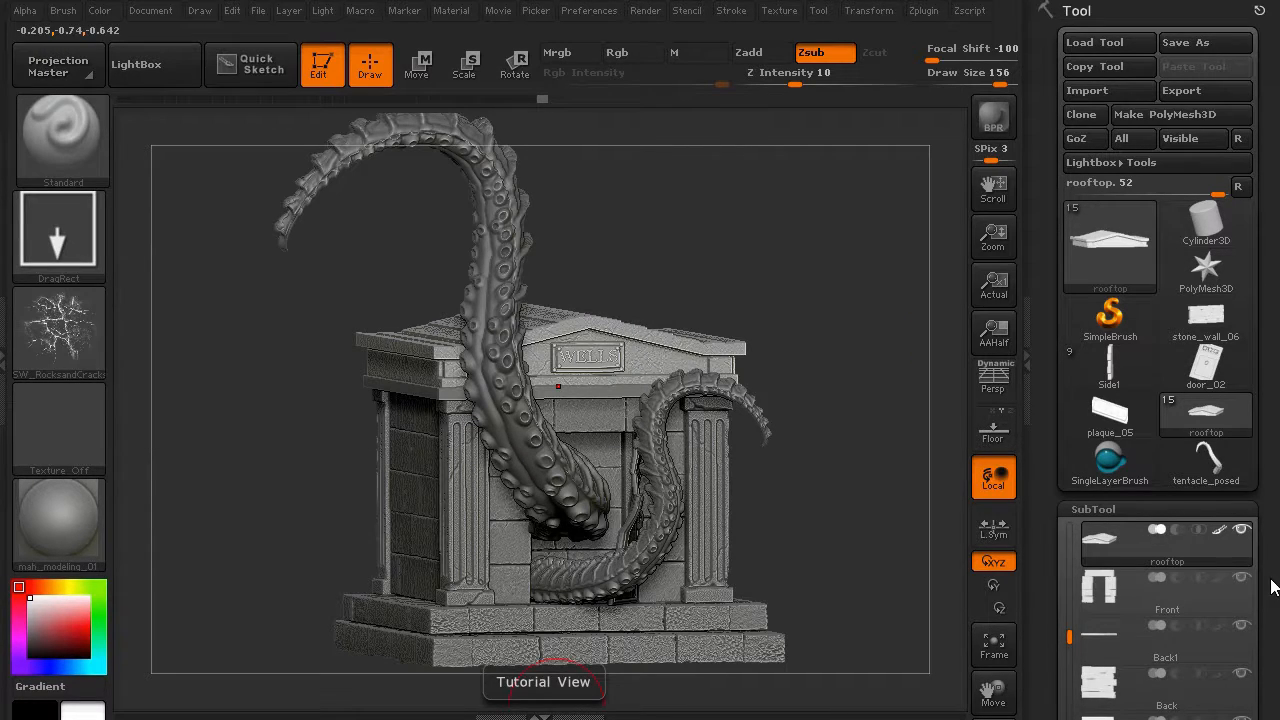
{"action": "scroll", "coordinate": [1133, 455], "scroll_direction": "down", "scroll_amount": 5}
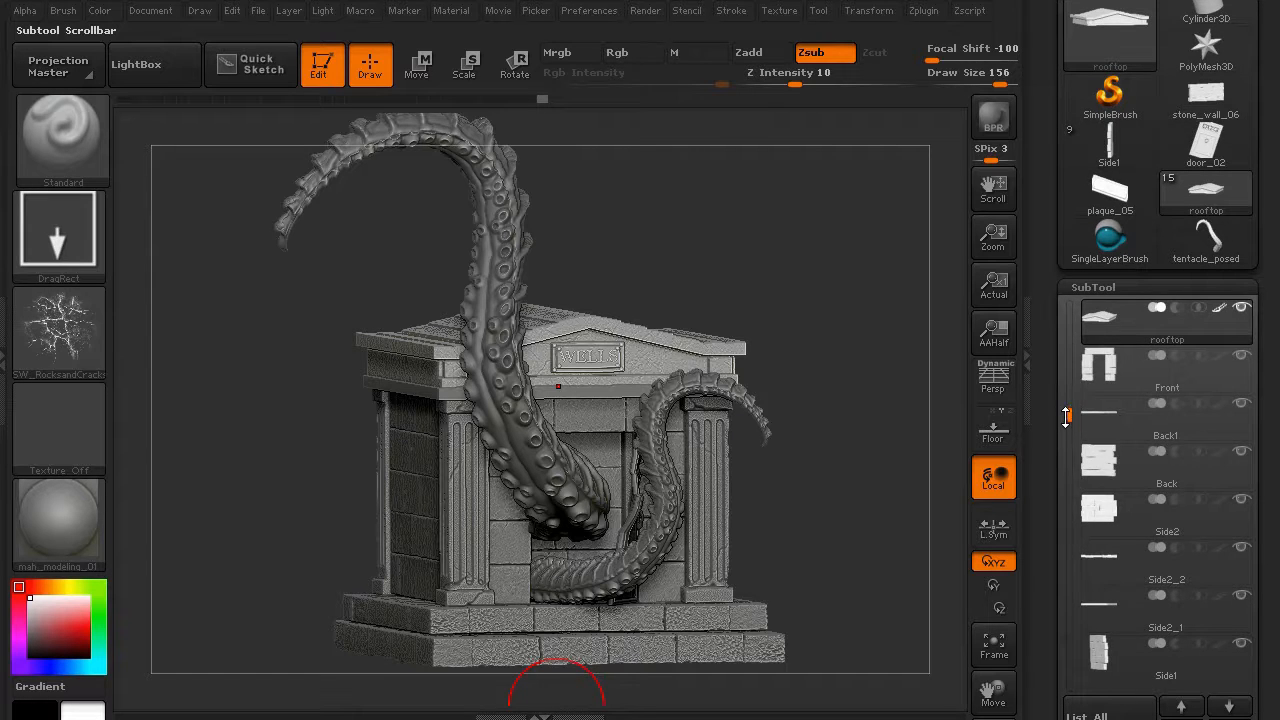
- Select tentacle_posed and hide every other subtool so it stands alone
{"action": "left_click_drag", "start_coordinate": [1066, 415], "coordinate": [1073, 535]}
{"action": "left_click", "coordinate": [1150, 578]}
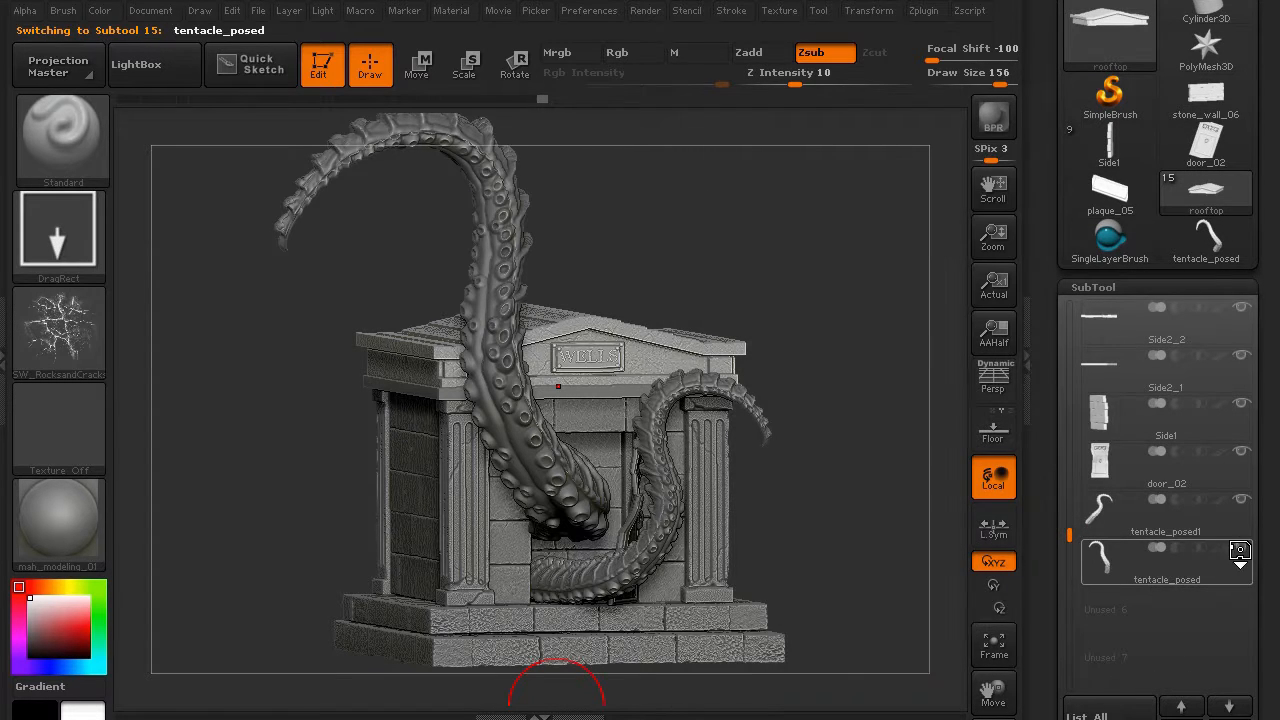
{"action": "left_click", "coordinate": [1242, 549]}
{"action": "mouse_move", "coordinate": [379, 504]}
{"action": "left_mouse_down"}
{"action": "mouse_move", "coordinate": [374, 429]}
{"action": "mouse_move", "coordinate": [449, 531]}
{"action": "mouse_move", "coordinate": [373, 505]}
{"action": "left_mouse_up"}
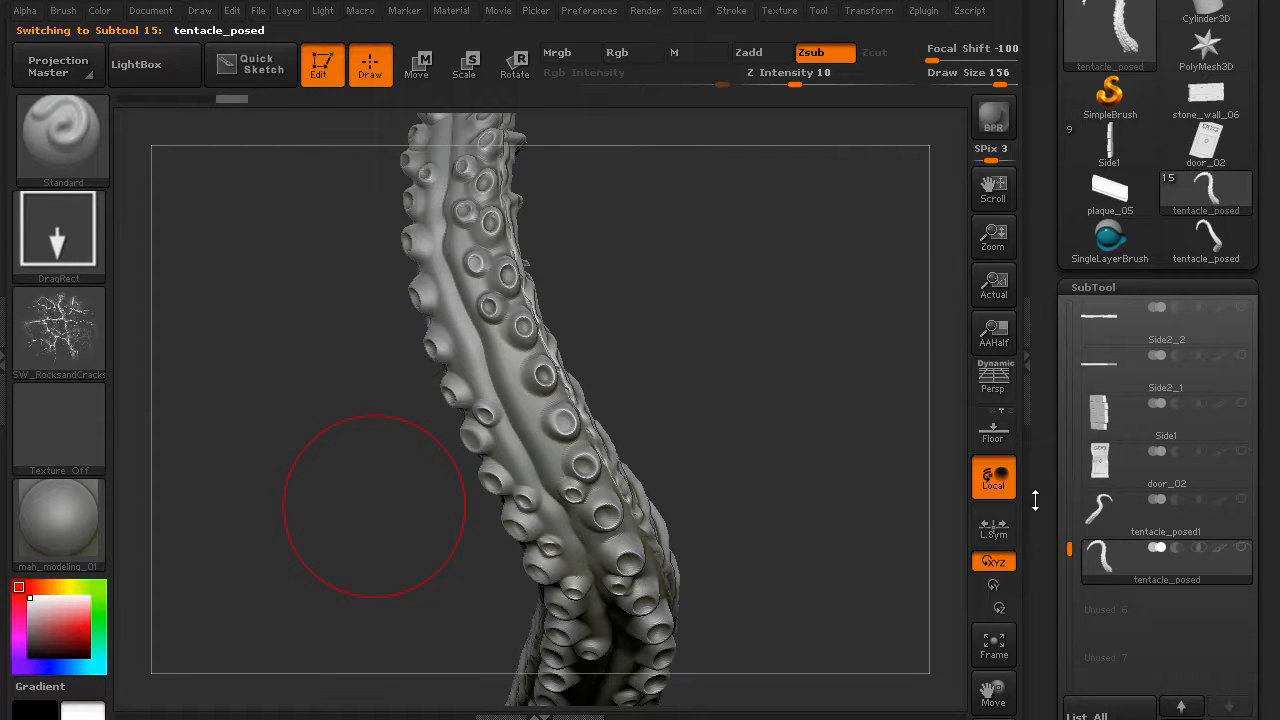
- Add a new sculpt layer, Untitled Layer 1, to the tentacle for wrinkle detail
{"action": "left_click_drag", "start_coordinate": [1035, 500], "coordinate": [1018, 340]}
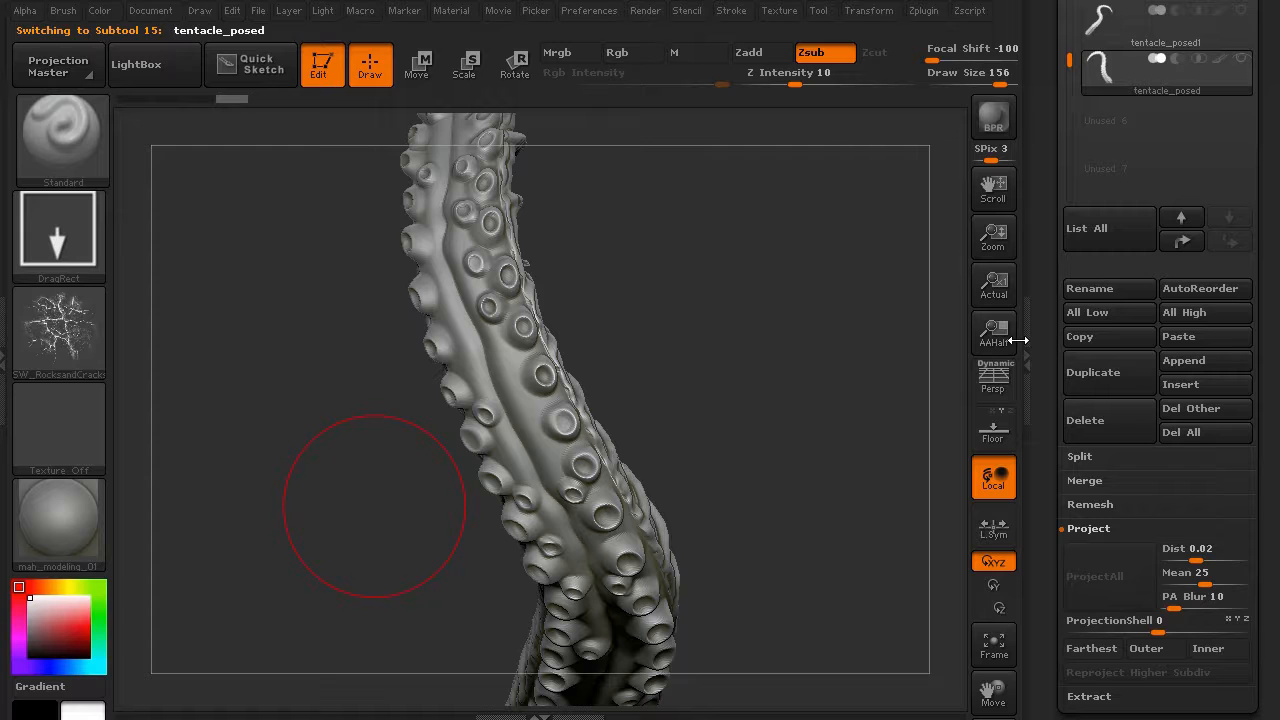
{"action": "left_click_drag", "start_coordinate": [1048, 469], "coordinate": [1042, 240]}
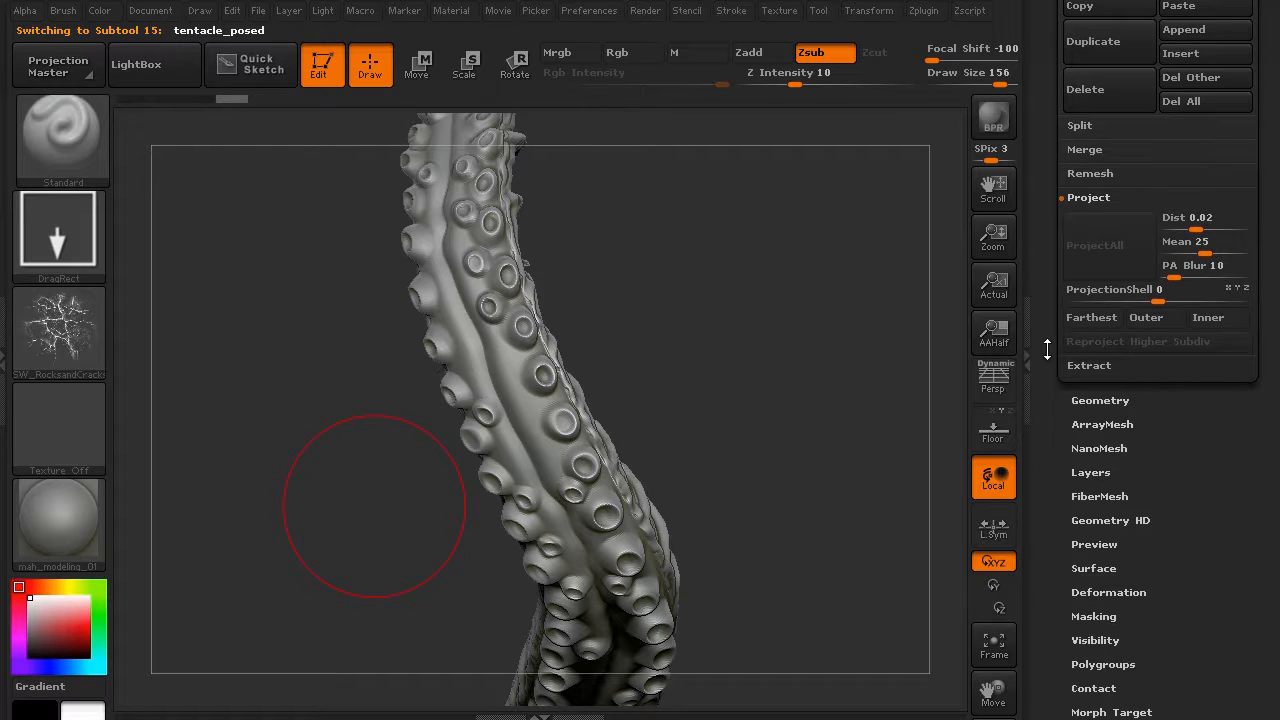
{"action": "left_click", "coordinate": [1091, 468]}
{"action": "left_click", "coordinate": [1080, 395]}
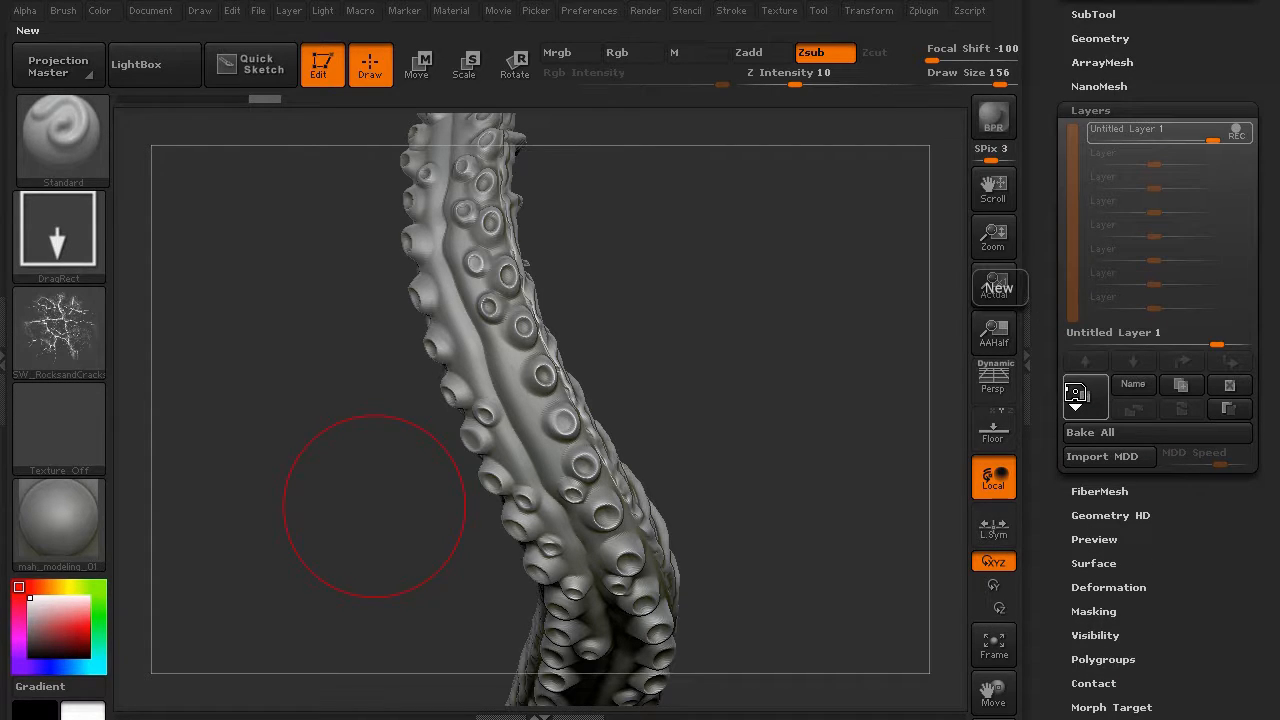
- Set the brush to FreeHand stroke with Alpha 58, Draw Size 60, and LazyMouse enabled
{"action": "left_click", "coordinate": [62, 230]}
{"action": "left_click", "coordinate": [373, 250]}
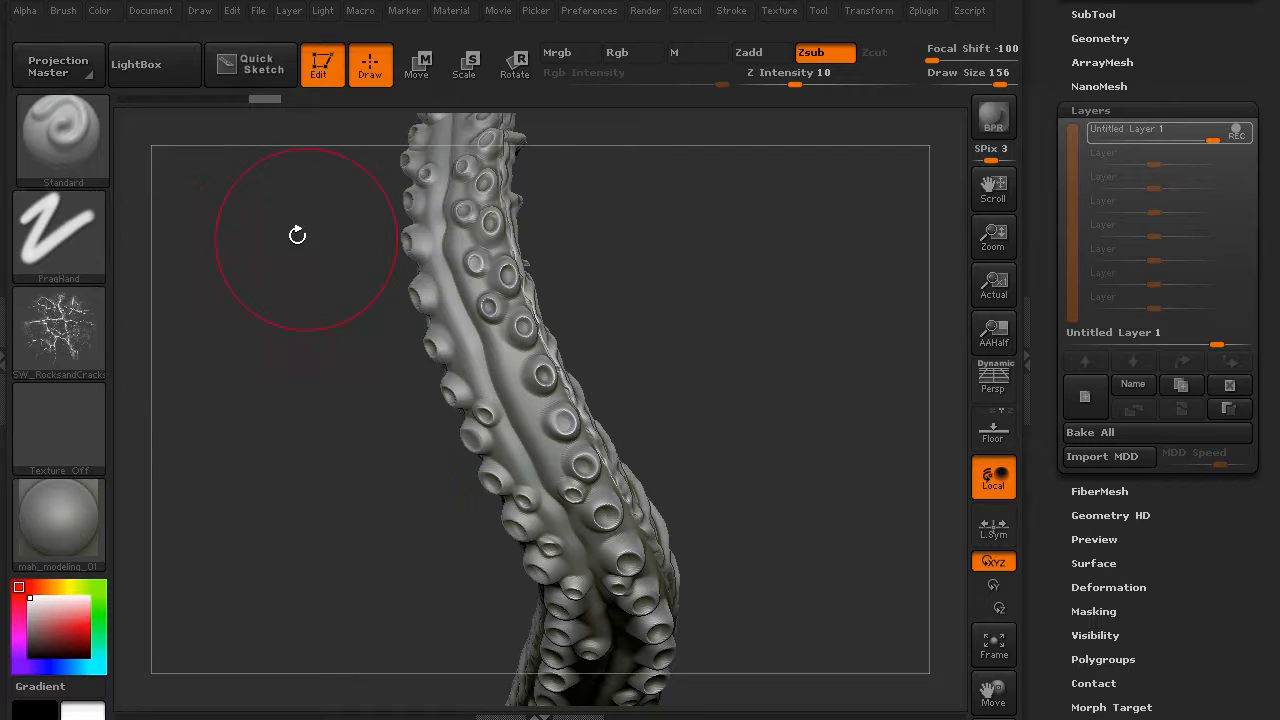
{"action": "left_click", "coordinate": [72, 324]}
{"action": "left_click", "coordinate": [538, 304]}
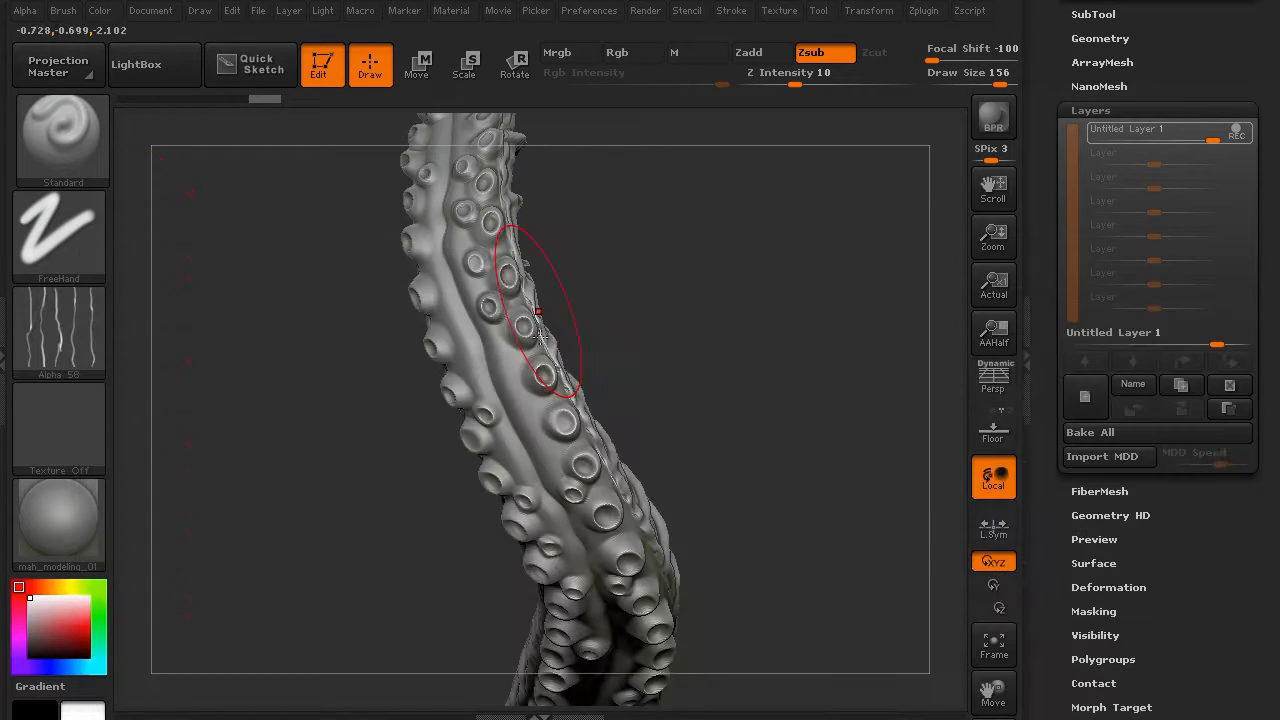
{"action": "mouse_move", "coordinate": [294, 466]}
{"action": "left_mouse_down"}
{"action": "mouse_move", "coordinate": [314, 371]}
{"action": "mouse_move", "coordinate": [297, 634]}
{"action": "mouse_move", "coordinate": [389, 644]}
{"action": "mouse_move", "coordinate": [355, 466]}
{"action": "mouse_move", "coordinate": [371, 486]}
{"action": "mouse_move", "coordinate": [294, 577]}
{"action": "mouse_move", "coordinate": [325, 487]}
{"action": "mouse_move", "coordinate": [337, 463]}
{"action": "mouse_move", "coordinate": [523, 366]}
{"action": "left_mouse_up"}
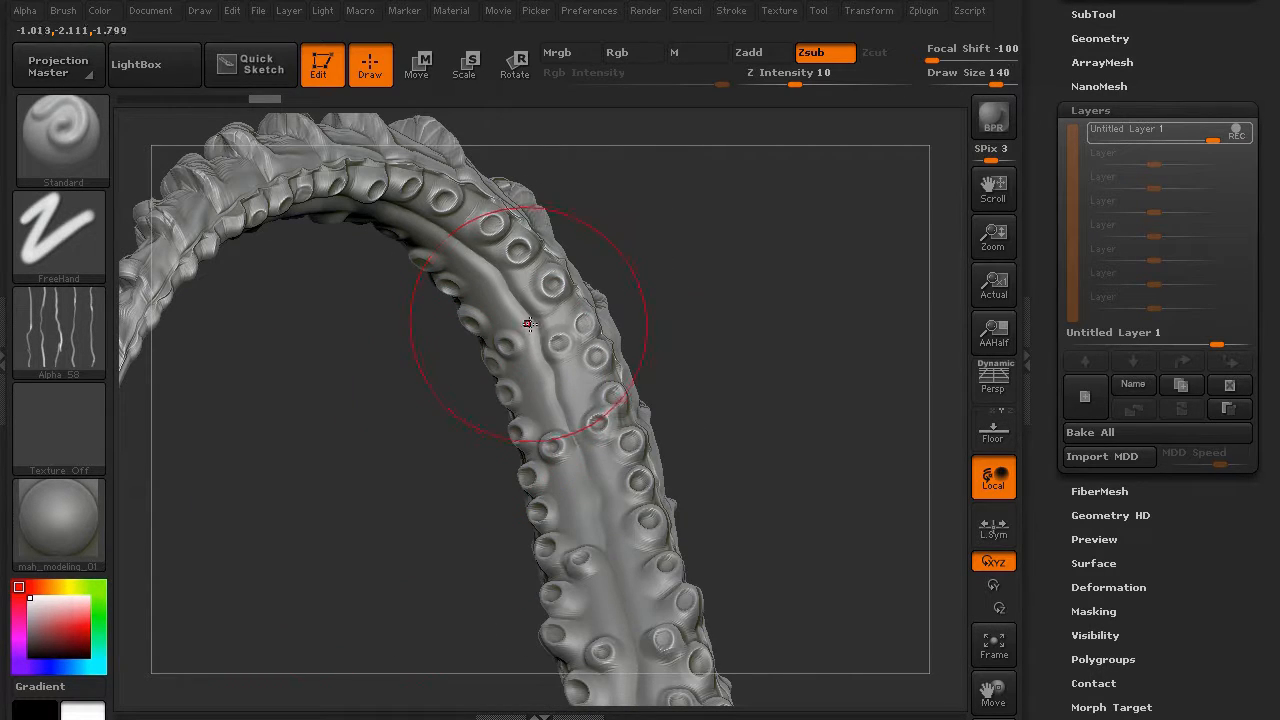
{"action": "key", "text": "bracketleft"}
{"action": "key", "text": "bracketleft"}
{"action": "key", "text": "bracketleft"}
{"action": "key", "text": "bracketleft"}
{"action": "key", "text": "bracketleft"}
{"action": "key", "text": "bracketleft"}
{"action": "key", "text": "bracketleft"}
{"action": "key", "text": "bracketleft"}
{"action": "left_click_drag", "start_coordinate": [551, 318], "coordinate": [543, 288]}
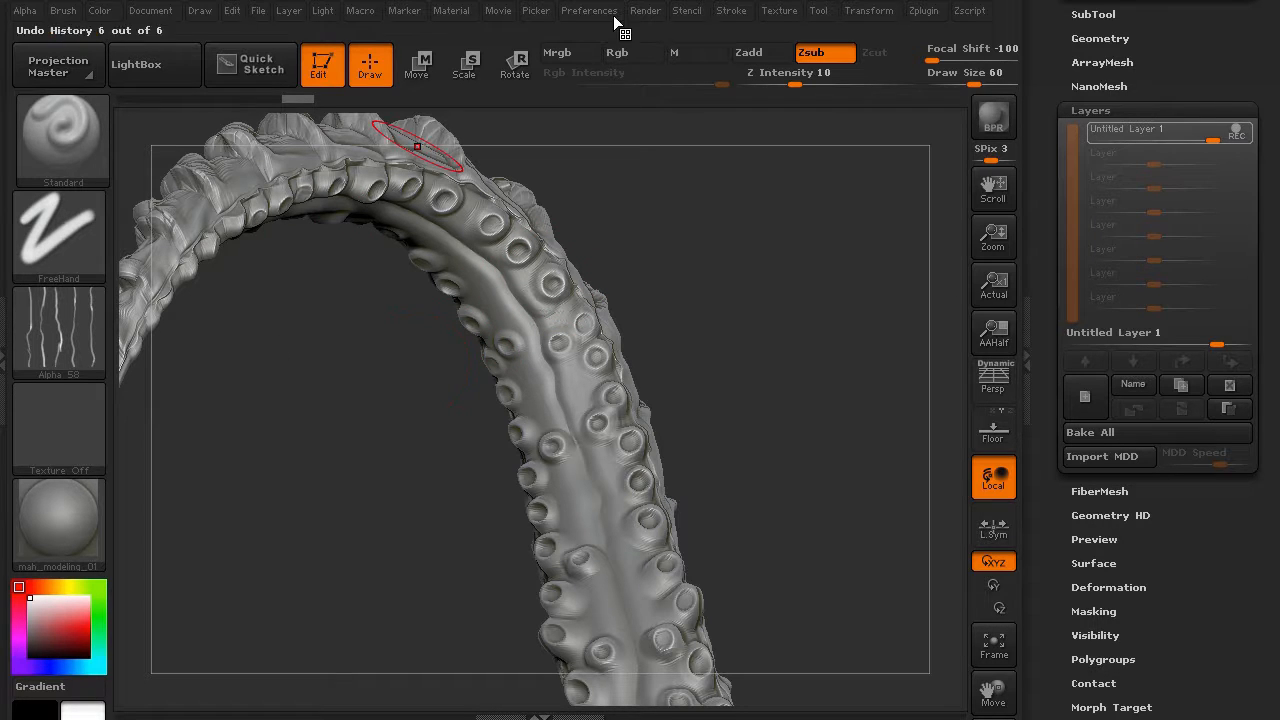
{"action": "left_click", "coordinate": [730, 11]}
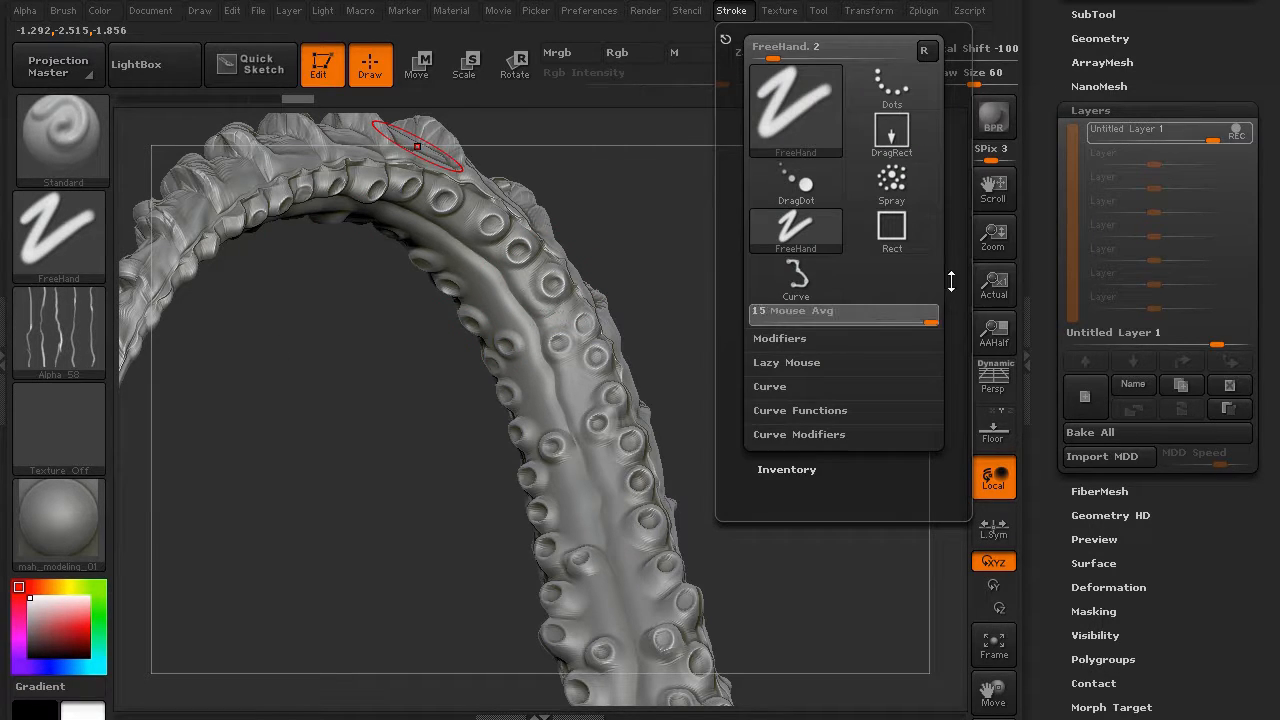
{"action": "left_click", "coordinate": [787, 362]}
{"action": "left_click", "coordinate": [785, 386]}
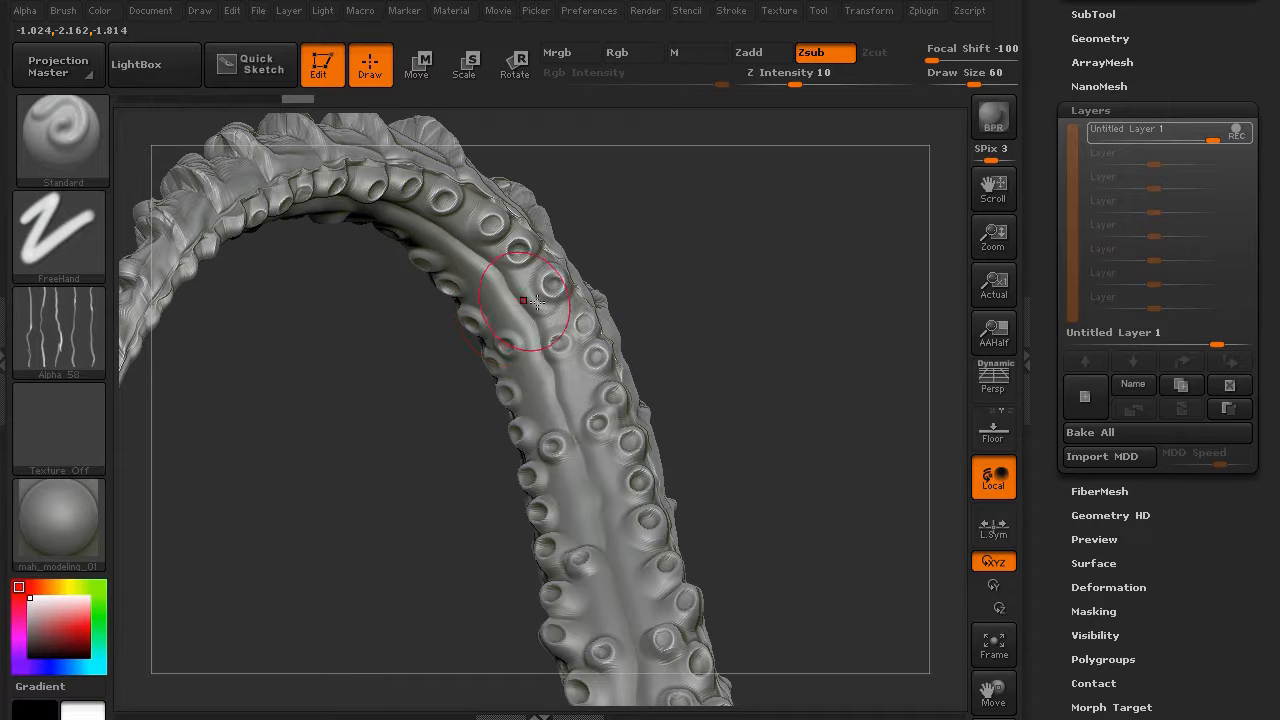
- Zsub-carve rough grooves beside the suckers along the length of the tentacle
{"action": "mouse_move", "coordinate": [546, 319]}
{"action": "left_mouse_down"}
{"action": "mouse_move", "coordinate": [488, 220]}
{"action": "mouse_move", "coordinate": [462, 226]}
{"action": "mouse_move", "coordinate": [460, 192]}
{"action": "left_mouse_up"}
{"action": "mouse_move", "coordinate": [276, 330]}
{"action": "left_mouse_down"}
{"action": "mouse_move", "coordinate": [281, 354]}
{"action": "mouse_move", "coordinate": [300, 250]}
{"action": "left_mouse_up"}
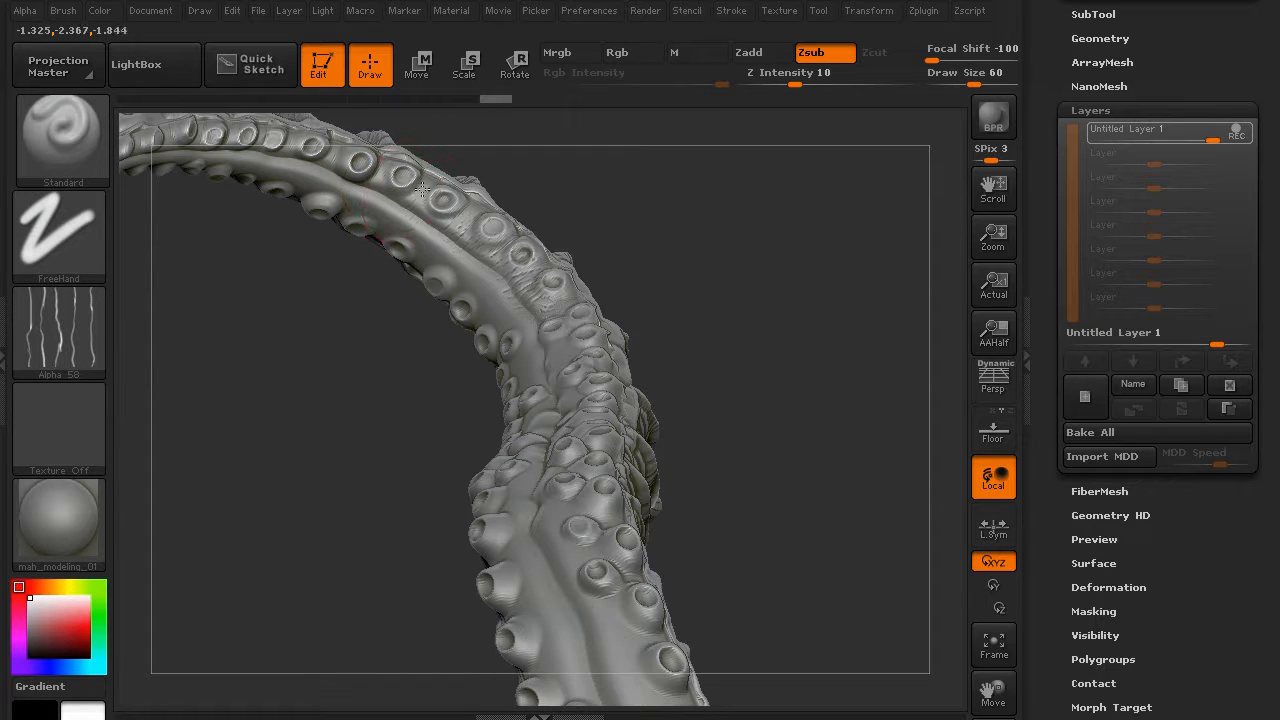
{"action": "left_click_drag", "start_coordinate": [326, 312], "coordinate": [341, 352]}
{"action": "mouse_move", "coordinate": [406, 237]}
{"action": "left_mouse_down"}
{"action": "mouse_move", "coordinate": [420, 224]}
{"action": "mouse_move", "coordinate": [463, 267]}
{"action": "mouse_move", "coordinate": [492, 273]}
{"action": "left_mouse_up"}
{"action": "mouse_move", "coordinate": [415, 370]}
{"action": "left_mouse_down"}
{"action": "mouse_move", "coordinate": [426, 460]}
{"action": "mouse_move", "coordinate": [450, 414]}
{"action": "left_mouse_up"}
{"action": "mouse_move", "coordinate": [518, 328]}
{"action": "left_mouse_down"}
{"action": "mouse_move", "coordinate": [546, 362]}
{"action": "mouse_move", "coordinate": [556, 417]}
{"action": "left_mouse_up"}
{"action": "mouse_move", "coordinate": [606, 458]}
{"action": "left_mouse_down"}
{"action": "mouse_move", "coordinate": [590, 472]}
{"action": "mouse_move", "coordinate": [612, 514]}
{"action": "mouse_move", "coordinate": [646, 464]}
{"action": "mouse_move", "coordinate": [636, 442]}
{"action": "left_mouse_up"}
{"action": "mouse_move", "coordinate": [586, 404]}
{"action": "left_mouse_down"}
{"action": "mouse_move", "coordinate": [606, 396]}
{"action": "mouse_move", "coordinate": [598, 374]}
{"action": "left_mouse_up"}
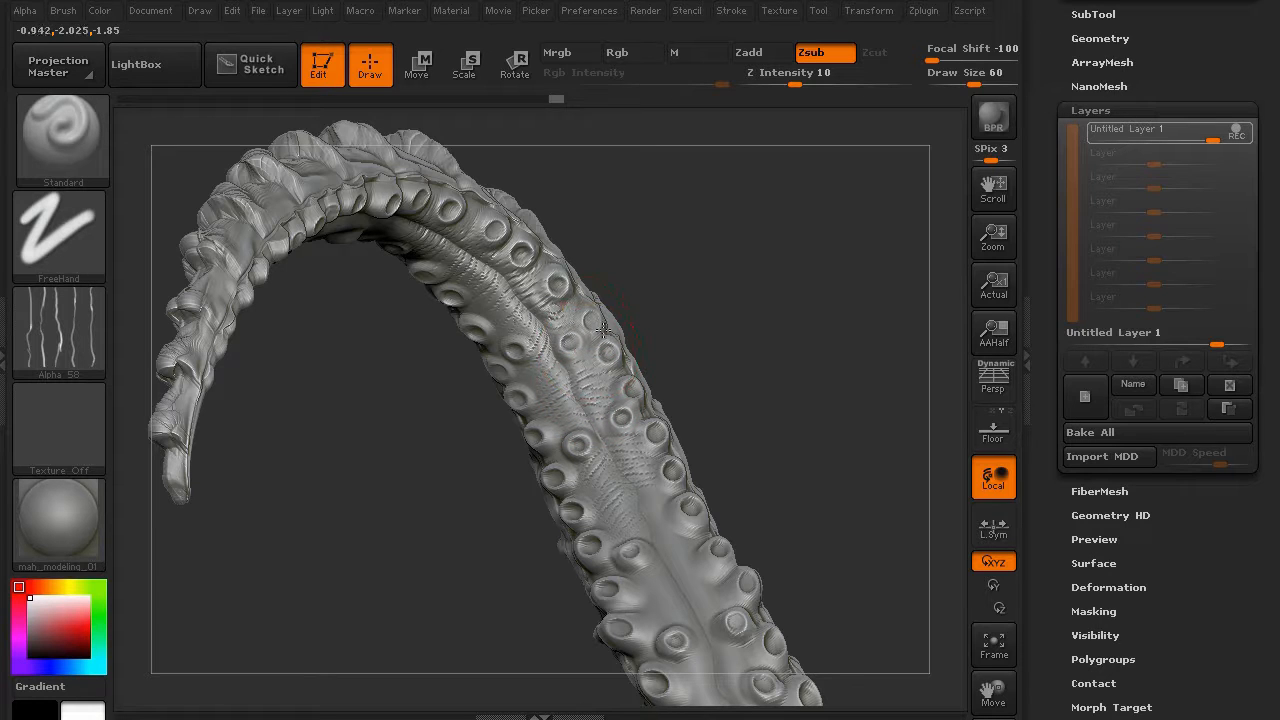
{"action": "left_click_drag", "start_coordinate": [604, 329], "coordinate": [606, 321]}
- Carve fine crease lines down the centre of the suckered underside, between the suckers
{"action": "left_click_drag", "start_coordinate": [388, 541], "coordinate": [420, 360]}
{"action": "mouse_move", "coordinate": [556, 326]}
{"action": "left_mouse_down"}
{"action": "mouse_move", "coordinate": [592, 336]}
{"action": "mouse_move", "coordinate": [602, 364]}
{"action": "mouse_move", "coordinate": [605, 411]}
{"action": "mouse_move", "coordinate": [563, 426]}
{"action": "left_mouse_up"}
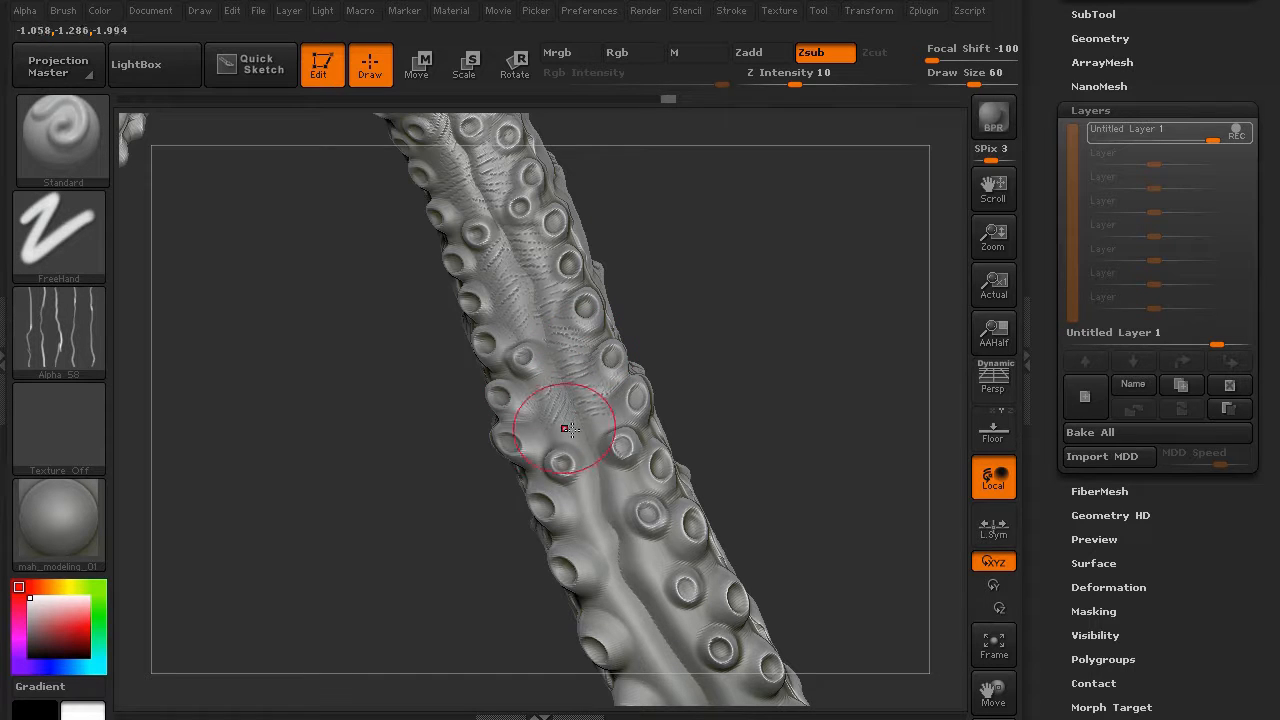
{"action": "left_click_drag", "start_coordinate": [543, 329], "coordinate": [518, 346]}
{"action": "mouse_move", "coordinate": [386, 494]}
{"action": "left_mouse_down"}
{"action": "mouse_move", "coordinate": [286, 369]}
{"action": "mouse_move", "coordinate": [322, 362]}
{"action": "left_mouse_up"}
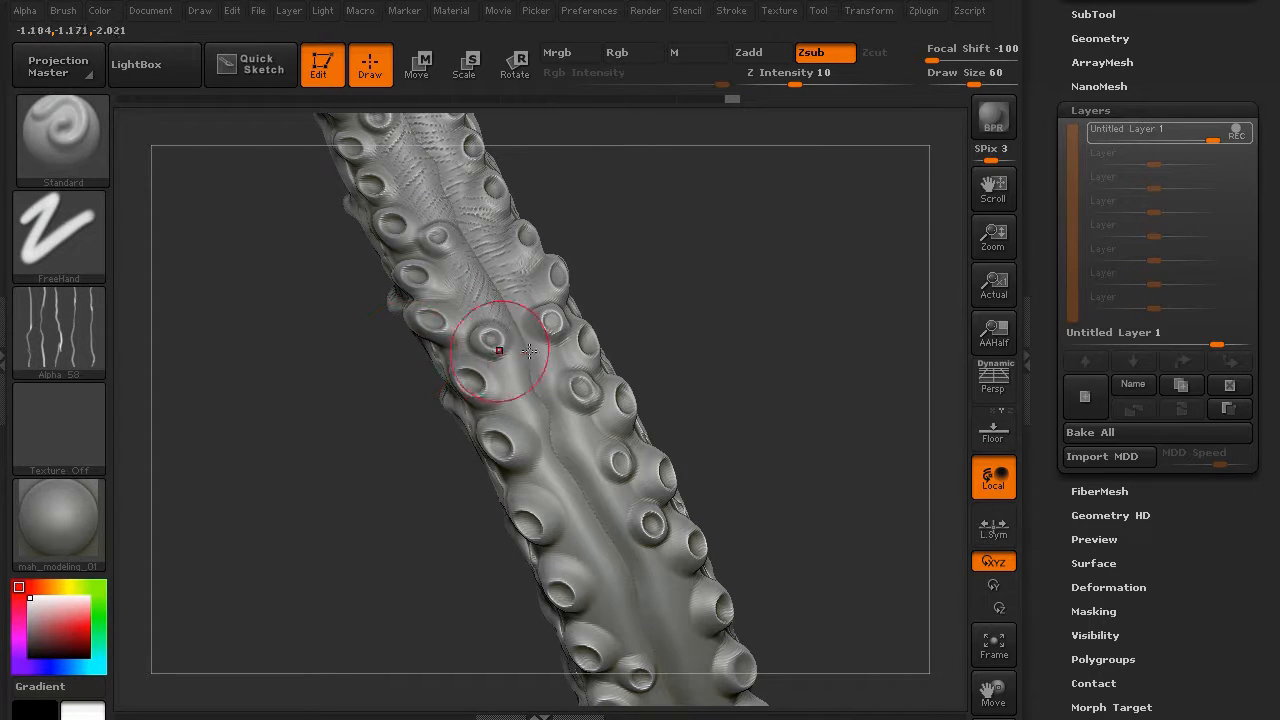
{"action": "left_click_drag", "start_coordinate": [543, 361], "coordinate": [567, 354]}
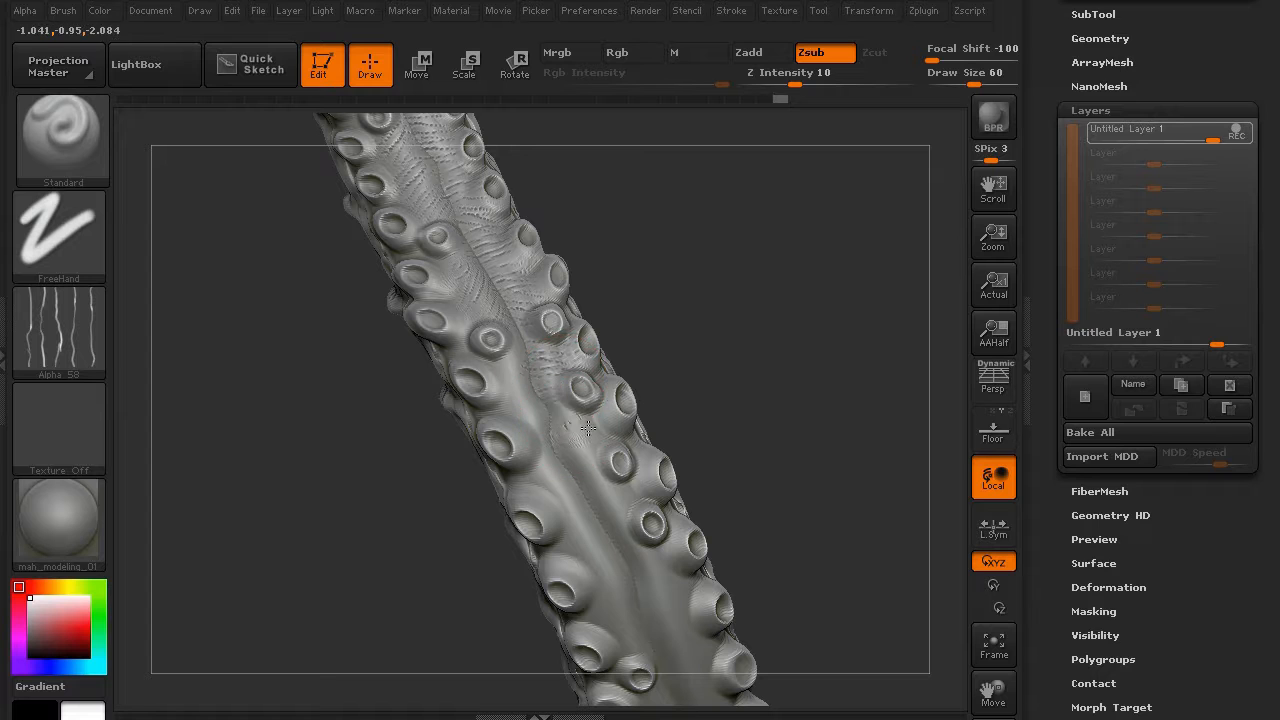
{"action": "left_click_drag", "start_coordinate": [615, 514], "coordinate": [636, 522]}
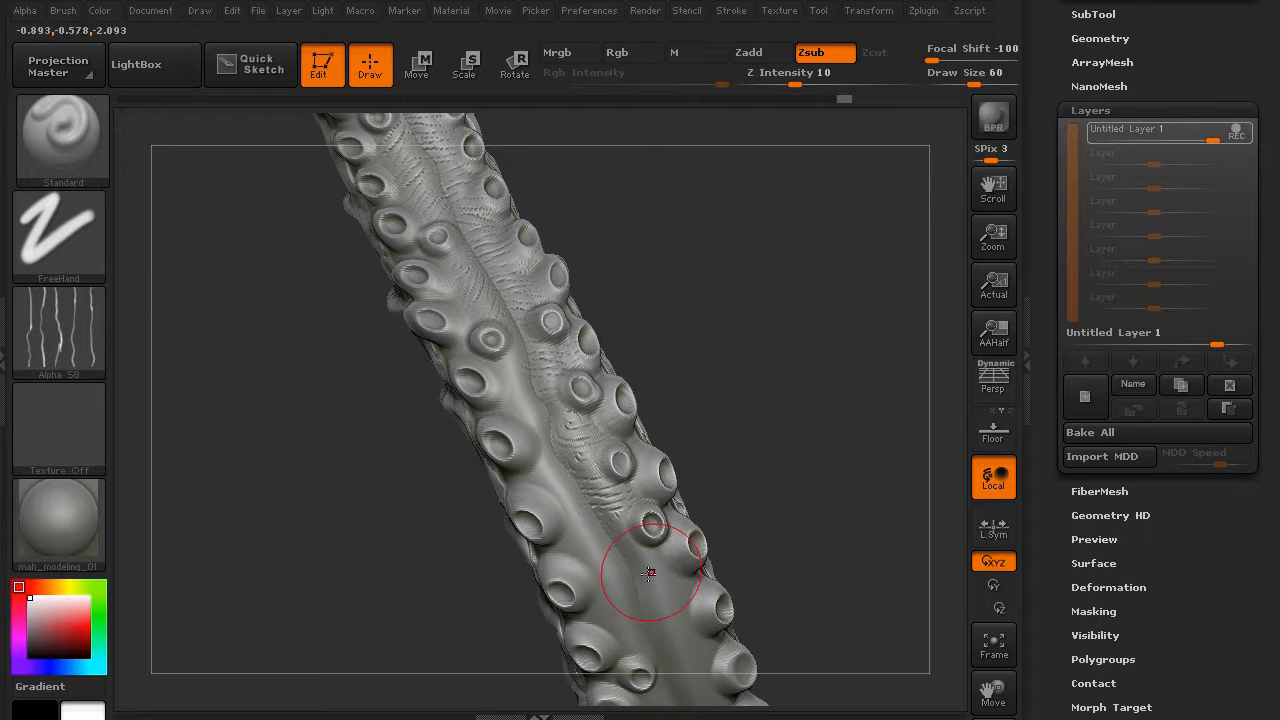
{"action": "mouse_move", "coordinate": [648, 571]}
{"action": "left_mouse_down"}
{"action": "mouse_move", "coordinate": [677, 558]}
{"action": "mouse_move", "coordinate": [672, 606]}
{"action": "mouse_move", "coordinate": [705, 630]}
{"action": "left_mouse_up"}
{"action": "mouse_move", "coordinate": [376, 385]}
{"action": "left_mouse_down"}
{"action": "mouse_move", "coordinate": [346, 346]}
{"action": "mouse_move", "coordinate": [308, 352]}
{"action": "left_mouse_up"}
{"action": "mouse_move", "coordinate": [469, 254]}
{"action": "left_mouse_down"}
{"action": "mouse_move", "coordinate": [483, 250]}
{"action": "mouse_move", "coordinate": [478, 302]}
{"action": "mouse_move", "coordinate": [492, 331]}
{"action": "left_mouse_up"}
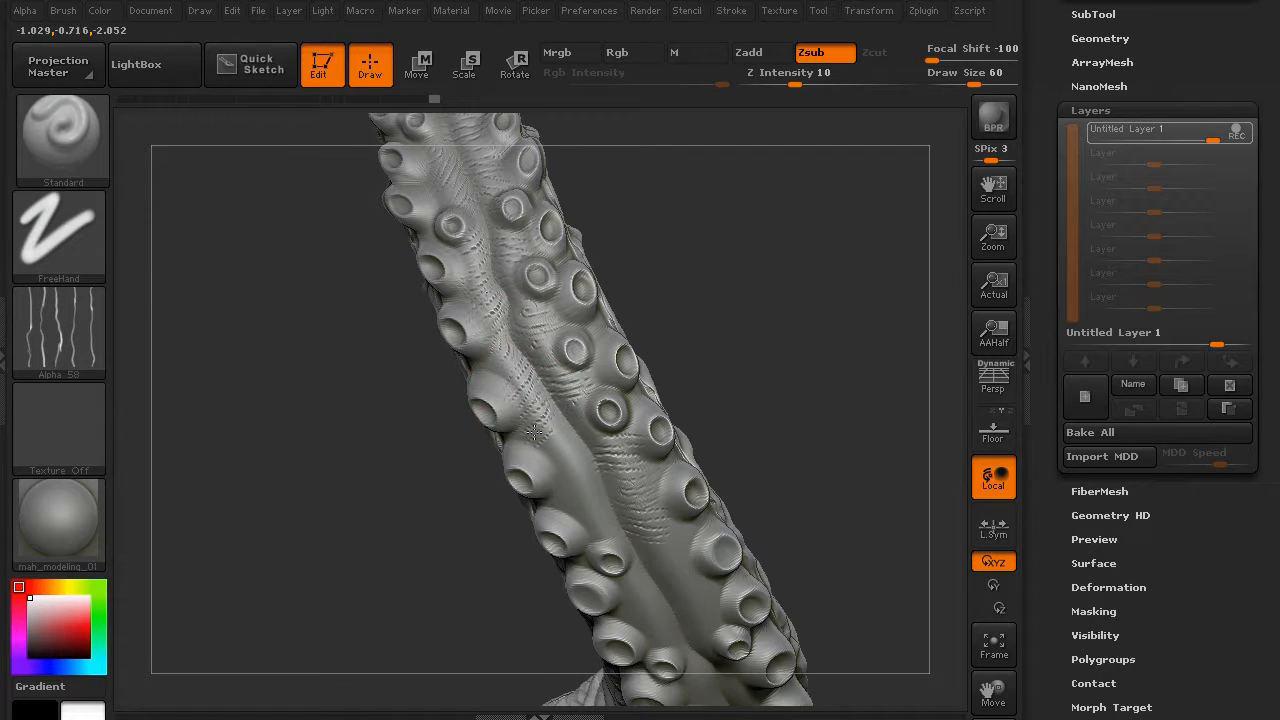
{"action": "mouse_move", "coordinate": [488, 511]}
{"action": "left_mouse_down"}
{"action": "mouse_move", "coordinate": [300, 406]}
{"action": "mouse_move", "coordinate": [378, 350]}
{"action": "left_mouse_up"}
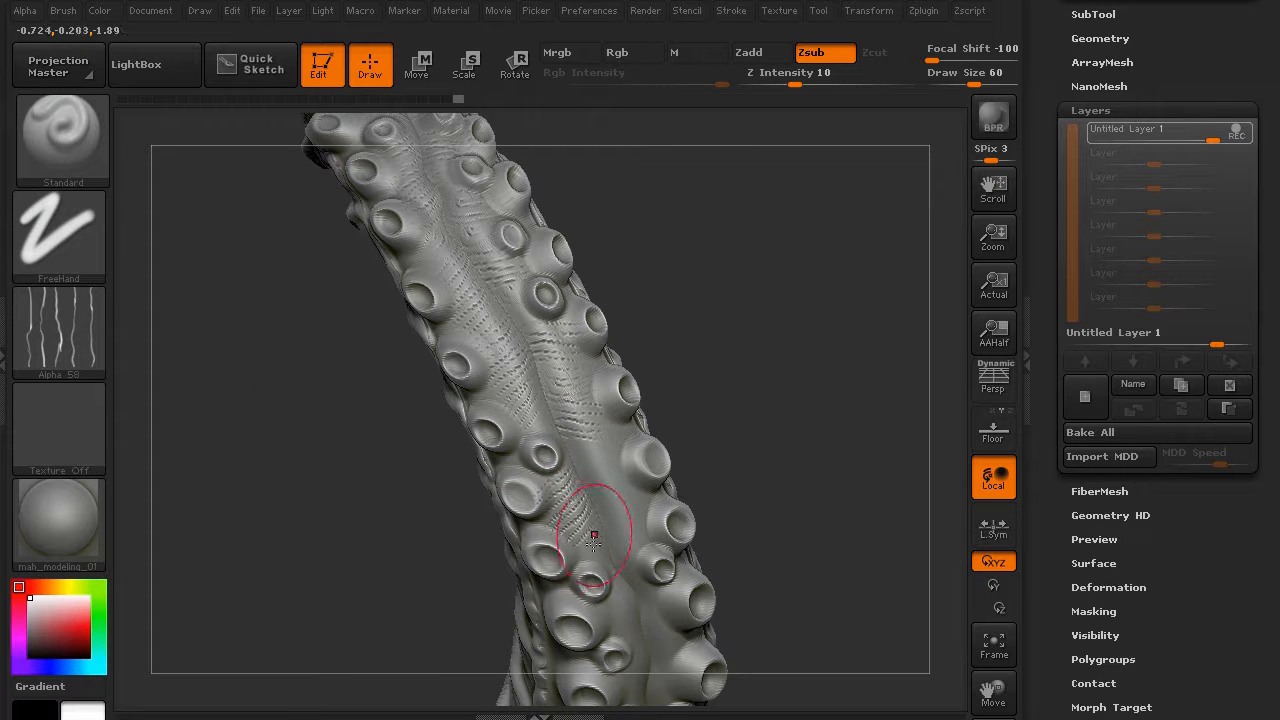
{"action": "left_click_drag", "start_coordinate": [594, 538], "coordinate": [572, 452]}
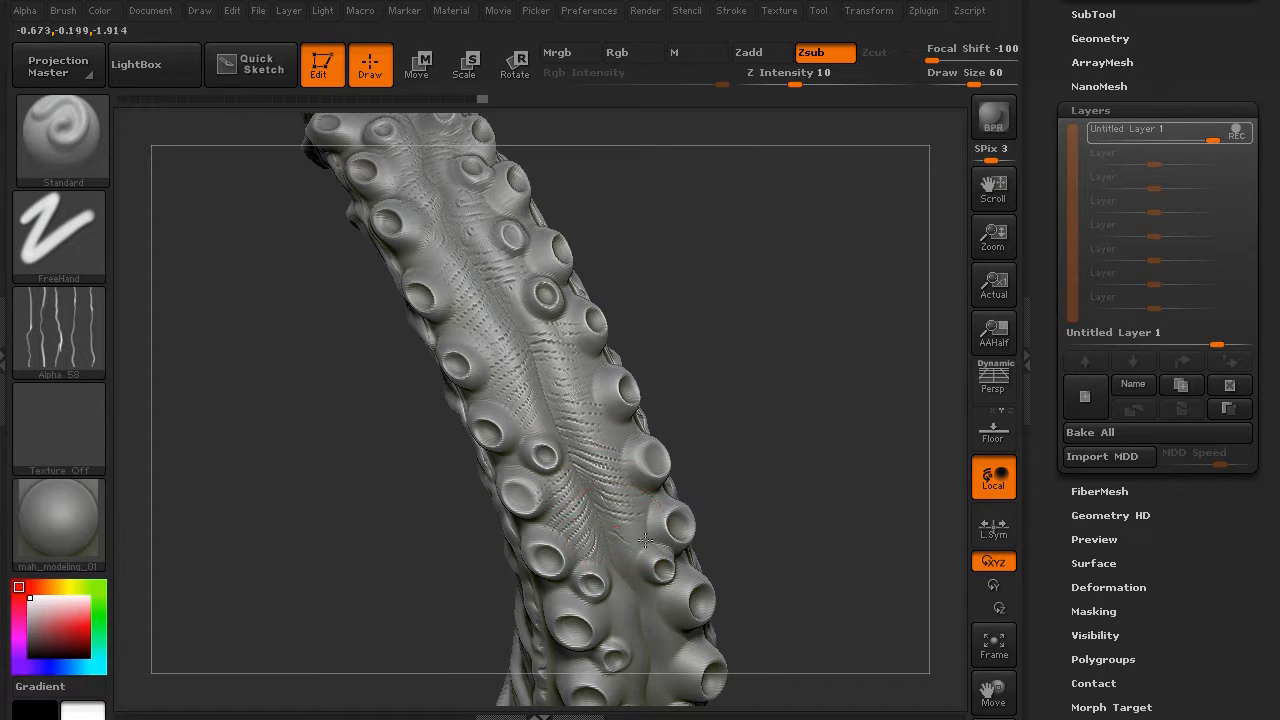
- Add fine wrinkle lines lower on the tentacle between the suckers
{"action": "left_click_drag", "start_coordinate": [294, 437], "coordinate": [451, 369]}
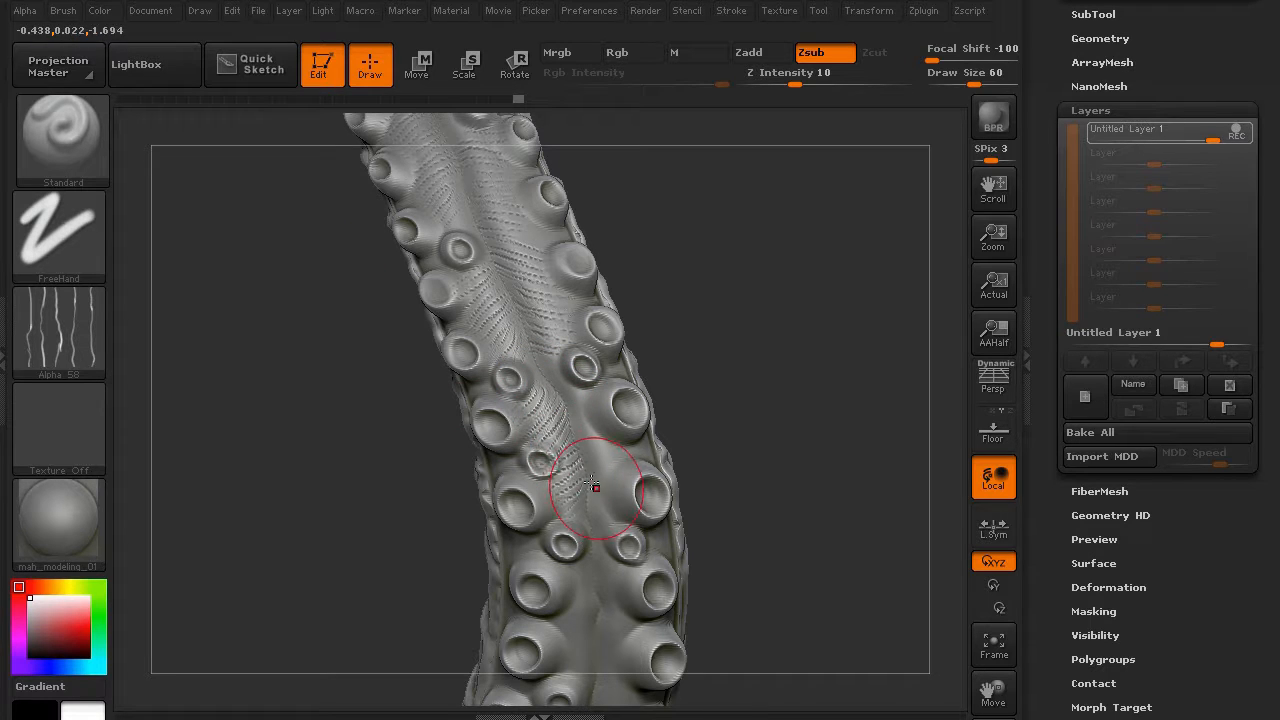
{"action": "mouse_move", "coordinate": [272, 418]}
{"action": "left_mouse_down"}
{"action": "mouse_move", "coordinate": [240, 286]}
{"action": "mouse_move", "coordinate": [471, 357]}
{"action": "left_mouse_up"}
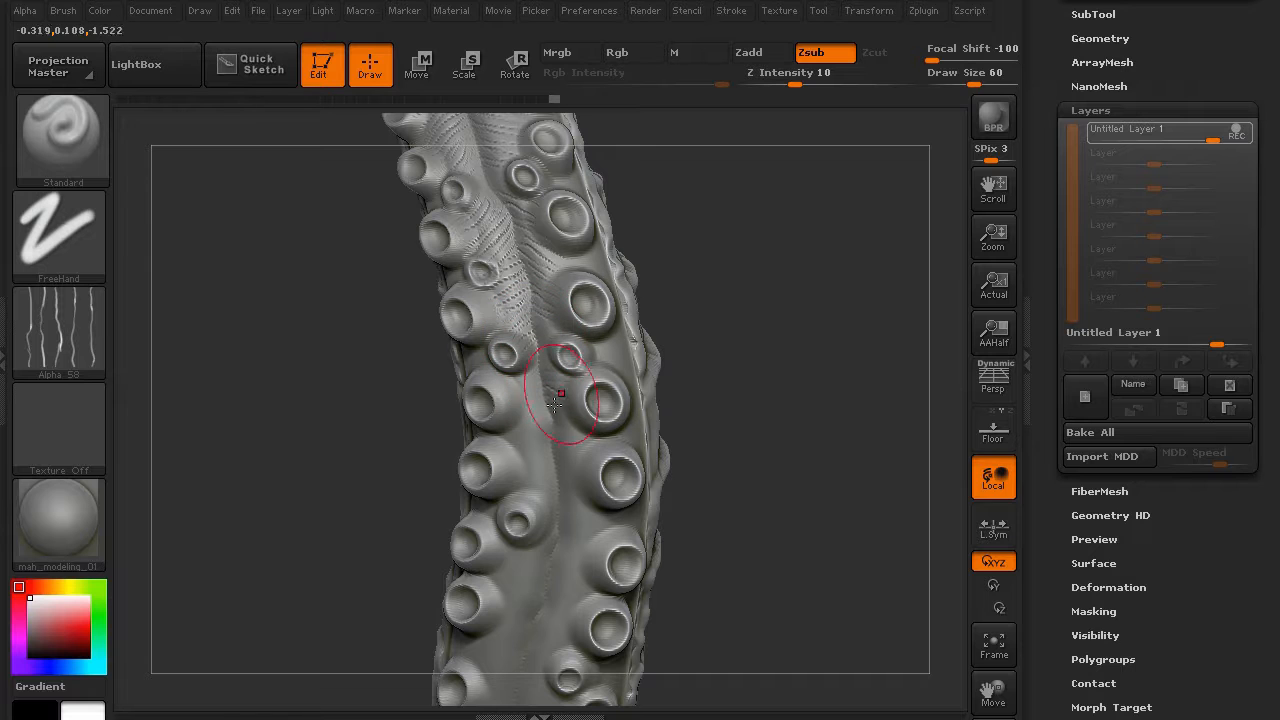
{"action": "left_click_drag", "start_coordinate": [320, 420], "coordinate": [555, 430]}
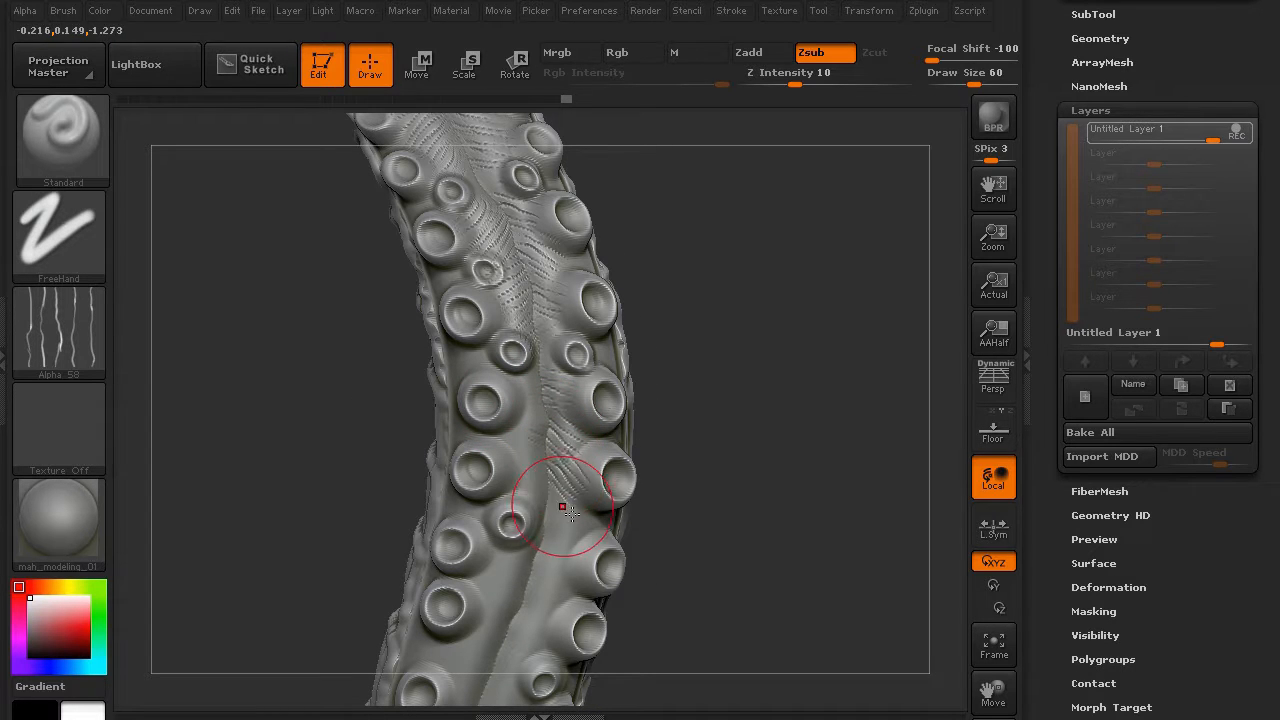
{"action": "left_click_drag", "start_coordinate": [349, 400], "coordinate": [512, 450]}
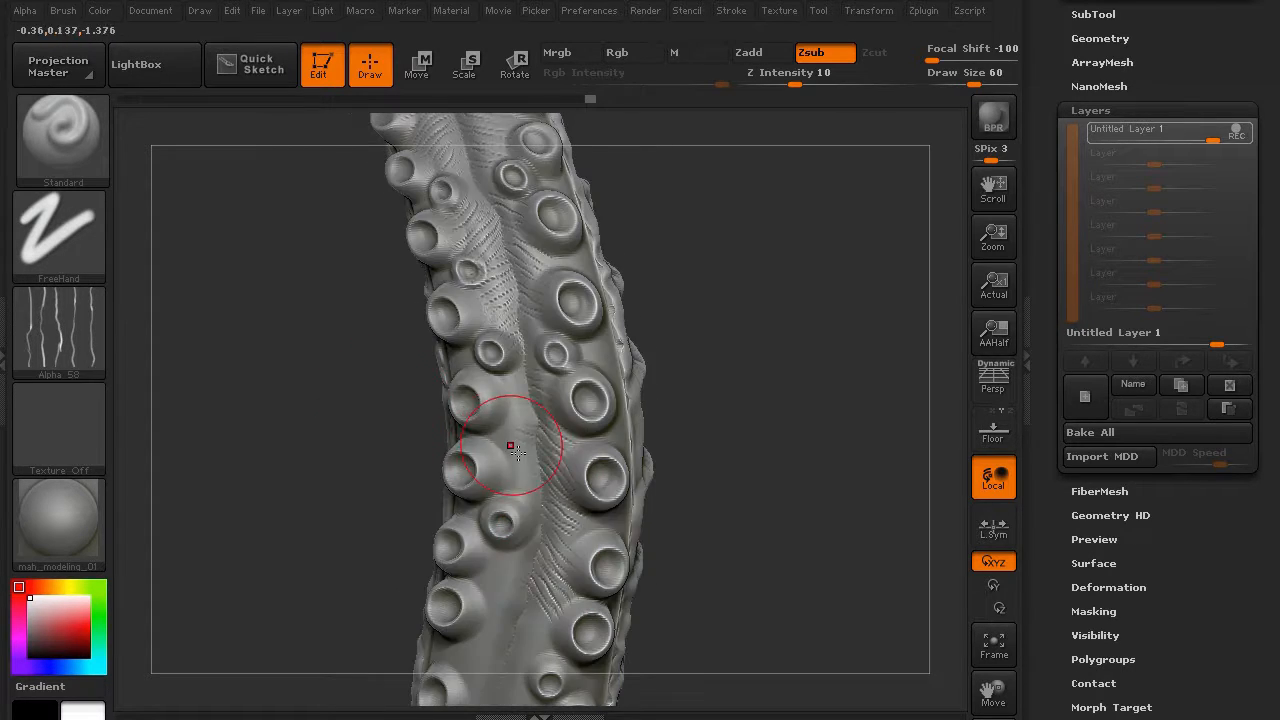
{"action": "left_click_drag", "start_coordinate": [405, 388], "coordinate": [400, 289]}
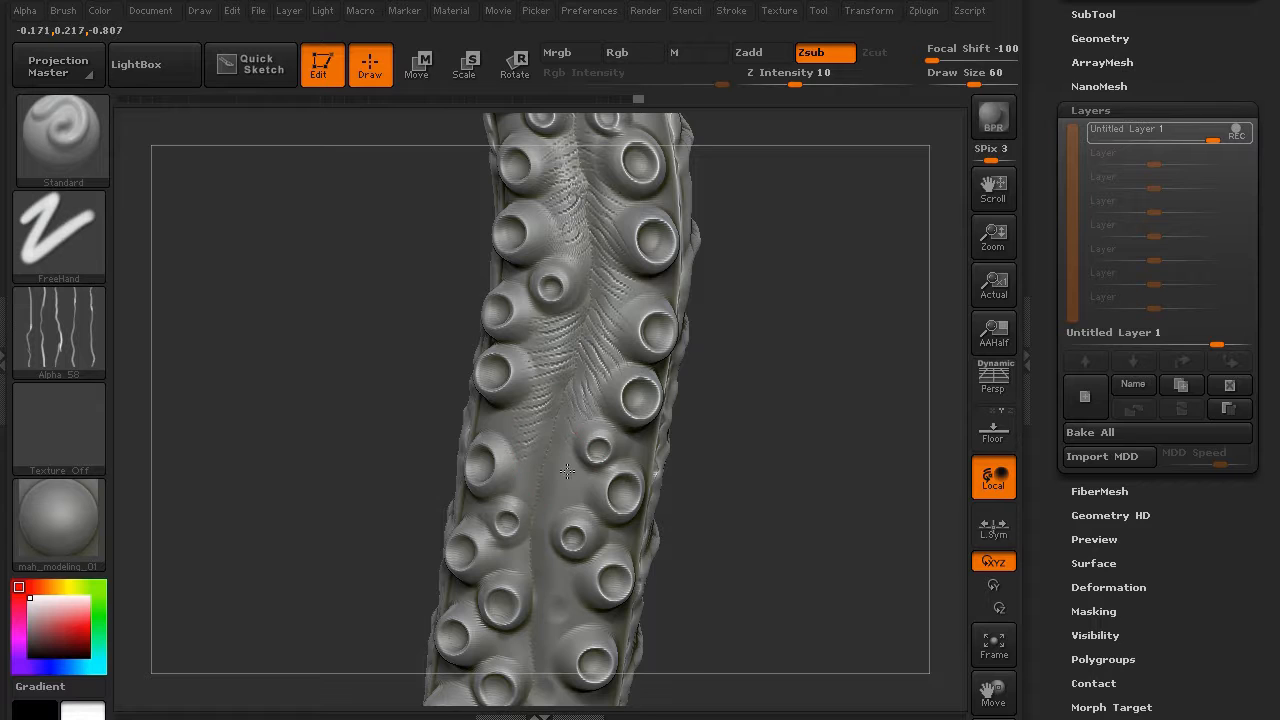
{"action": "left_click_drag", "start_coordinate": [509, 490], "coordinate": [502, 497]}
{"action": "left_click_drag", "start_coordinate": [554, 566], "coordinate": [566, 594]}
{"action": "left_click_drag", "start_coordinate": [573, 600], "coordinate": [564, 620]}
{"action": "left_click_drag", "start_coordinate": [405, 541], "coordinate": [370, 330]}
{"action": "mouse_move", "coordinate": [546, 436]}
{"action": "left_mouse_down"}
{"action": "mouse_move", "coordinate": [551, 460]}
{"action": "mouse_move", "coordinate": [503, 500]}
{"action": "mouse_move", "coordinate": [484, 550]}
{"action": "left_mouse_up"}
{"action": "left_click_drag", "start_coordinate": [535, 478], "coordinate": [533, 494]}
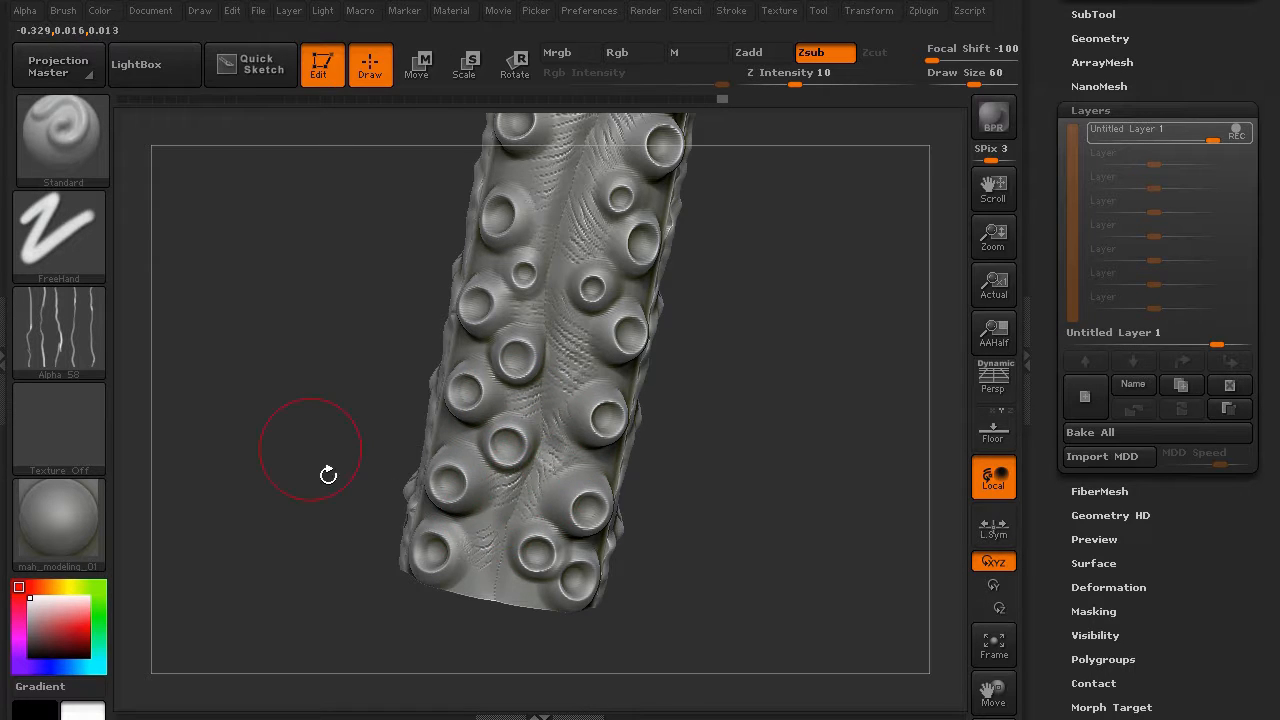
{"action": "left_click_drag", "start_coordinate": [329, 471], "coordinate": [247, 373]}
- Switch to a small Inflat brush with Z Intensity raised to 30
{"action": "left_click", "coordinate": [71, 142]}
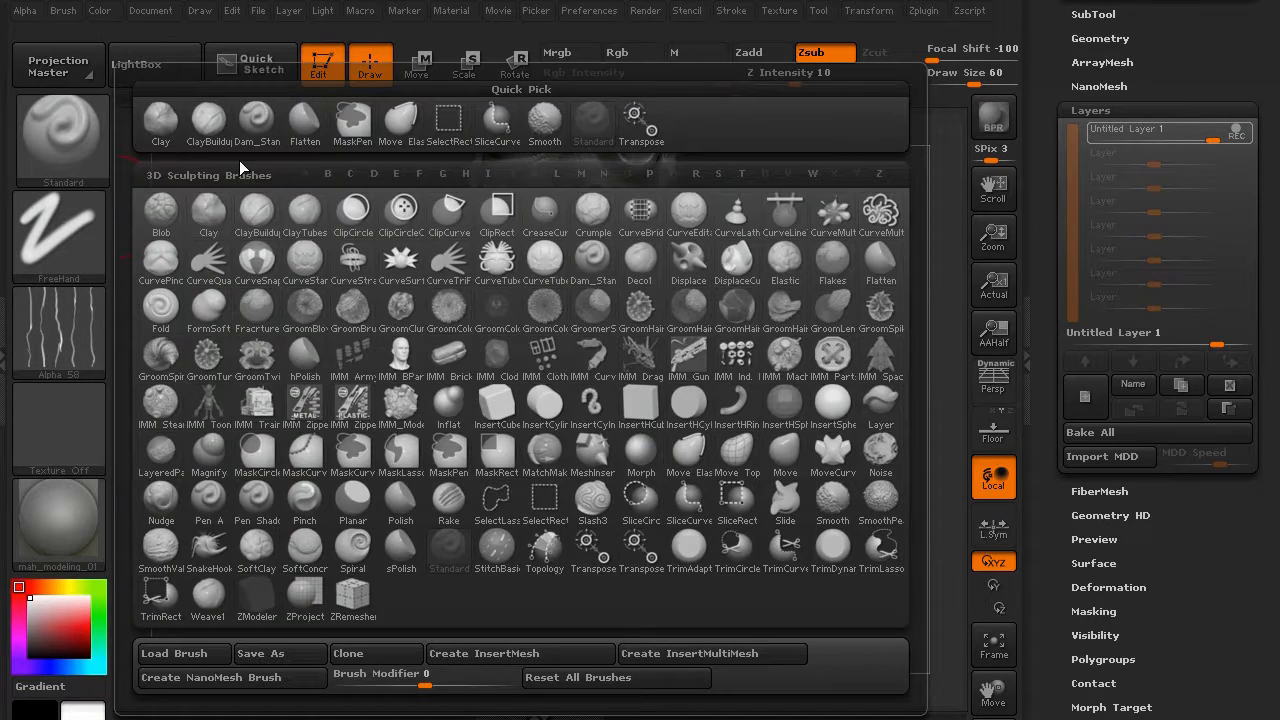
{"action": "key", "text": "i"}
{"action": "left_click", "coordinate": [448, 401]}
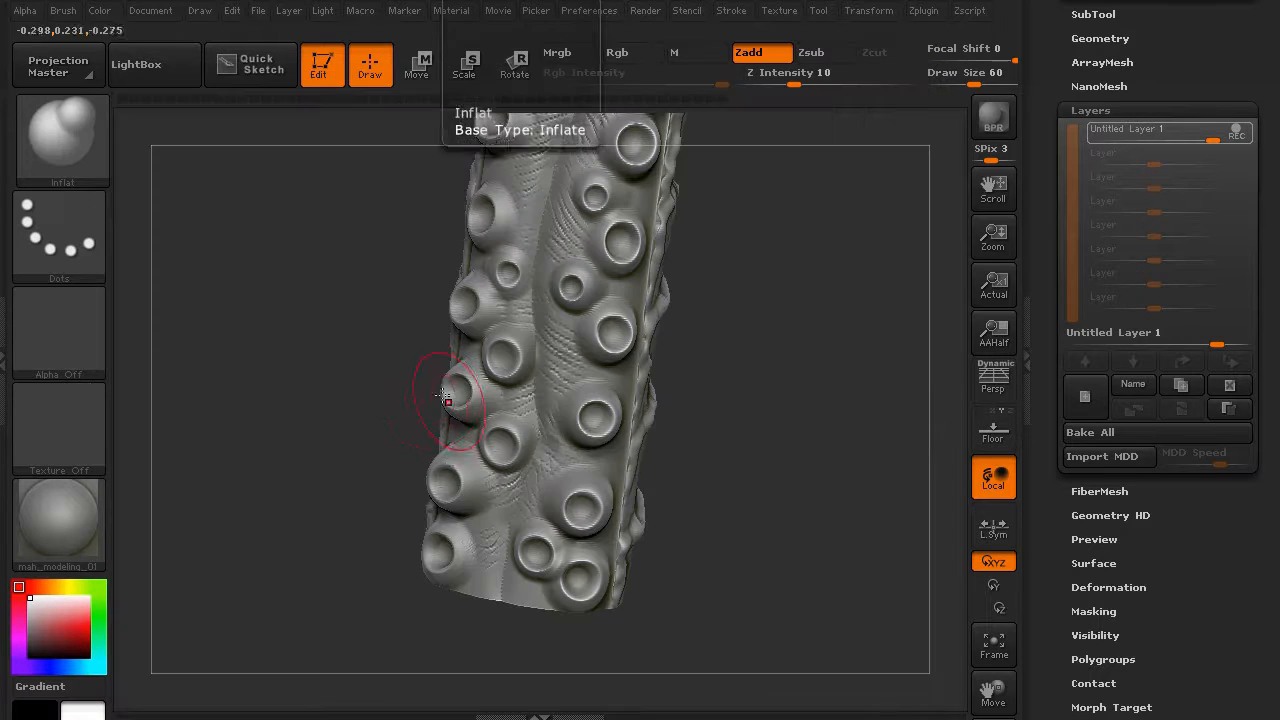
{"action": "mouse_move", "coordinate": [380, 332]}
{"action": "left_mouse_down"}
{"action": "mouse_move", "coordinate": [364, 316]}
{"action": "mouse_move", "coordinate": [423, 246]}
{"action": "left_mouse_up"}
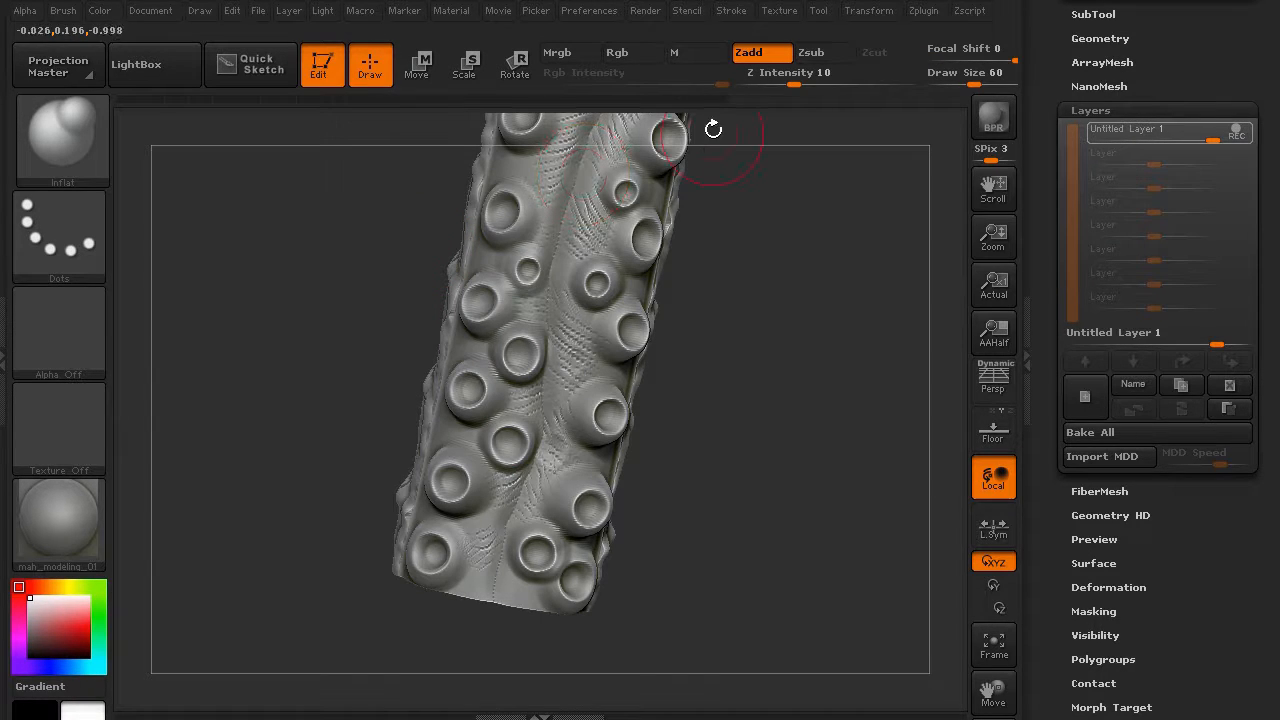
{"action": "left_click_drag", "start_coordinate": [794, 82], "coordinate": [806, 80]}
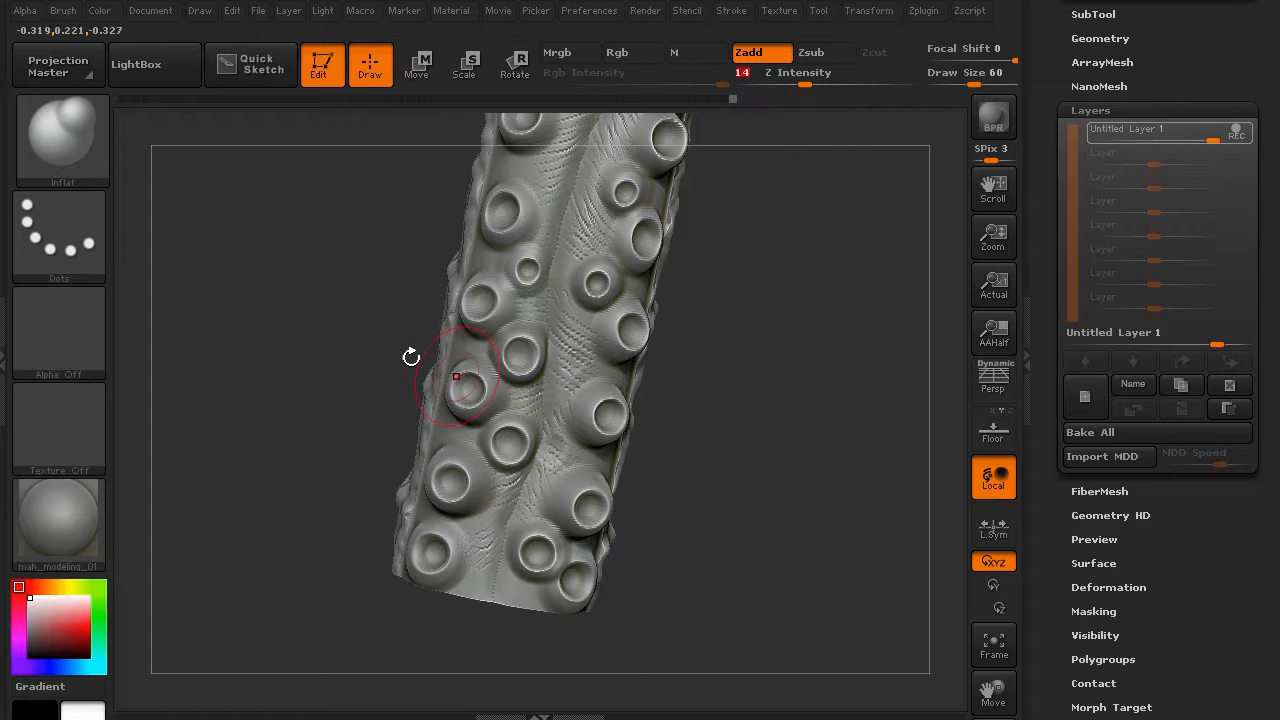
{"action": "left_click_drag", "start_coordinate": [316, 352], "coordinate": [323, 420]}
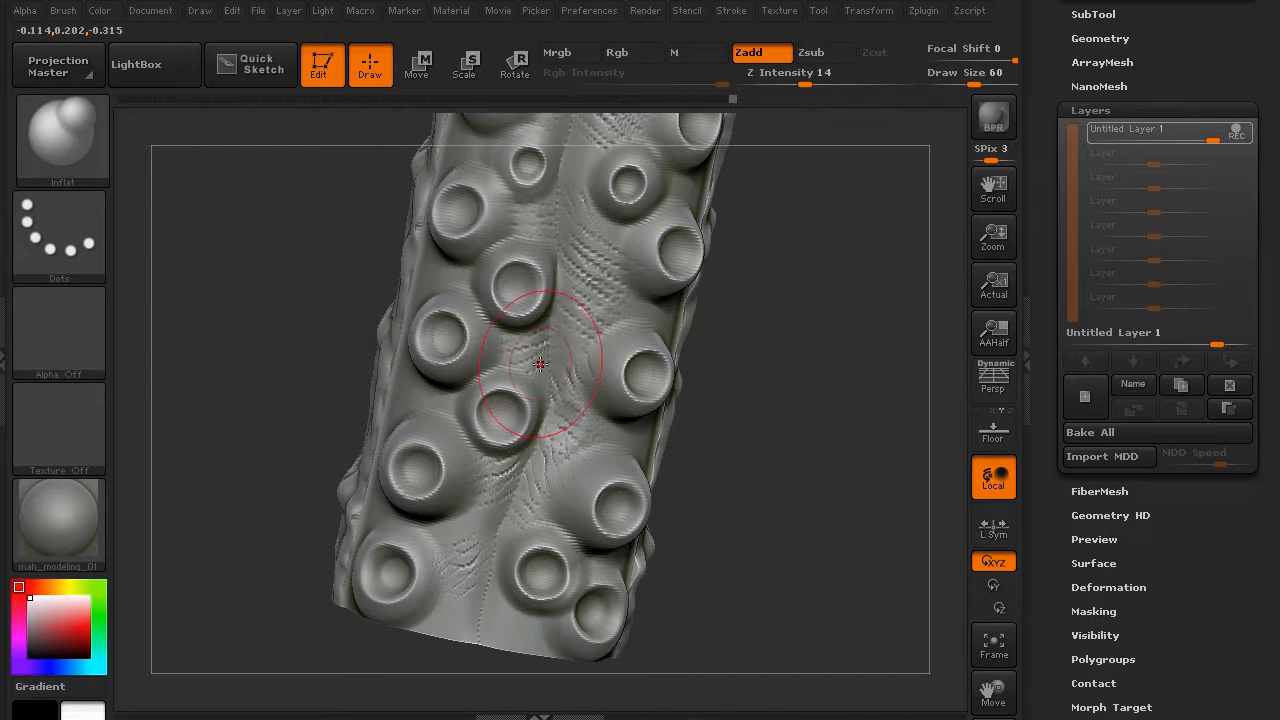
{"action": "key", "text": "bracketleft"}
{"action": "key", "text": "bracketleft"}
{"action": "key", "text": "bracketleft"}
{"action": "key", "text": "bracketleft"}
{"action": "key", "text": "bracketleft"}
{"action": "key", "text": "bracketleft"}
{"action": "key", "text": "bracketleft"}
{"action": "left_click_drag", "start_coordinate": [807, 77], "coordinate": [835, 76]}
- Puff up the skin between the suckers with short Inflat strokes
{"action": "left_click_drag", "start_coordinate": [552, 371], "coordinate": [592, 420]}
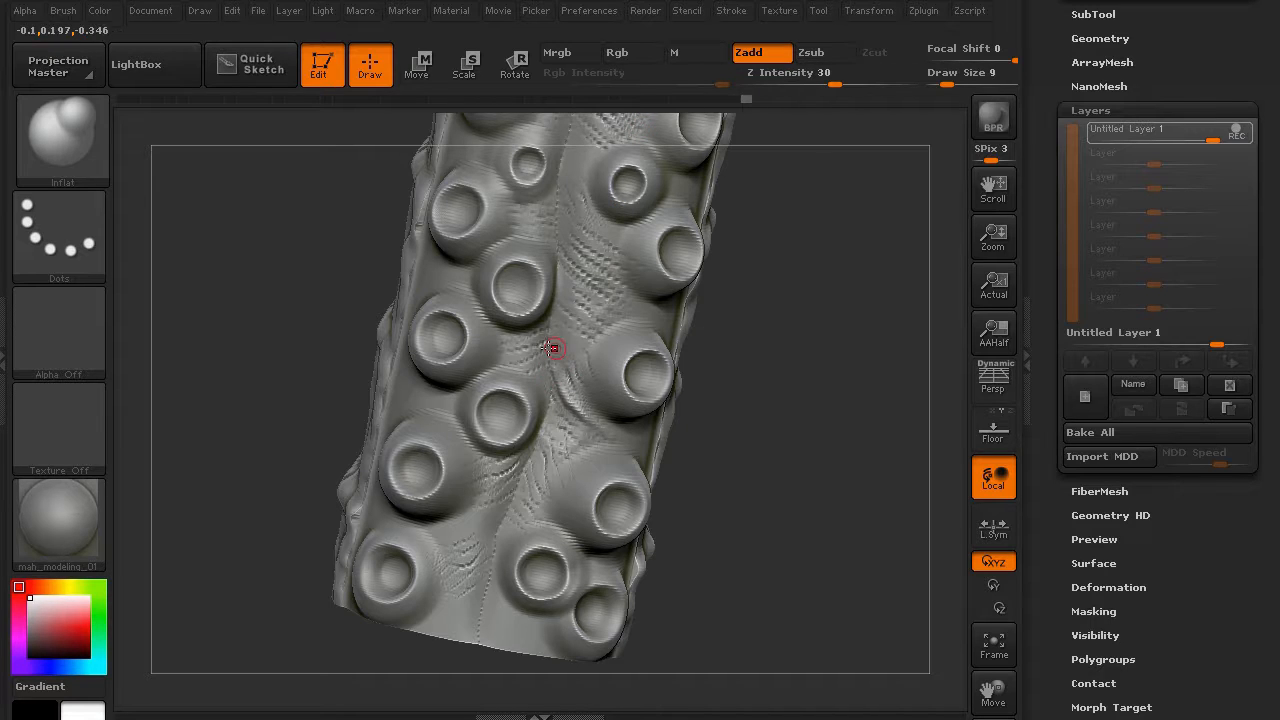
{"action": "left_click_drag", "start_coordinate": [560, 352], "coordinate": [588, 400]}
{"action": "left_click_drag", "start_coordinate": [567, 314], "coordinate": [535, 342]}
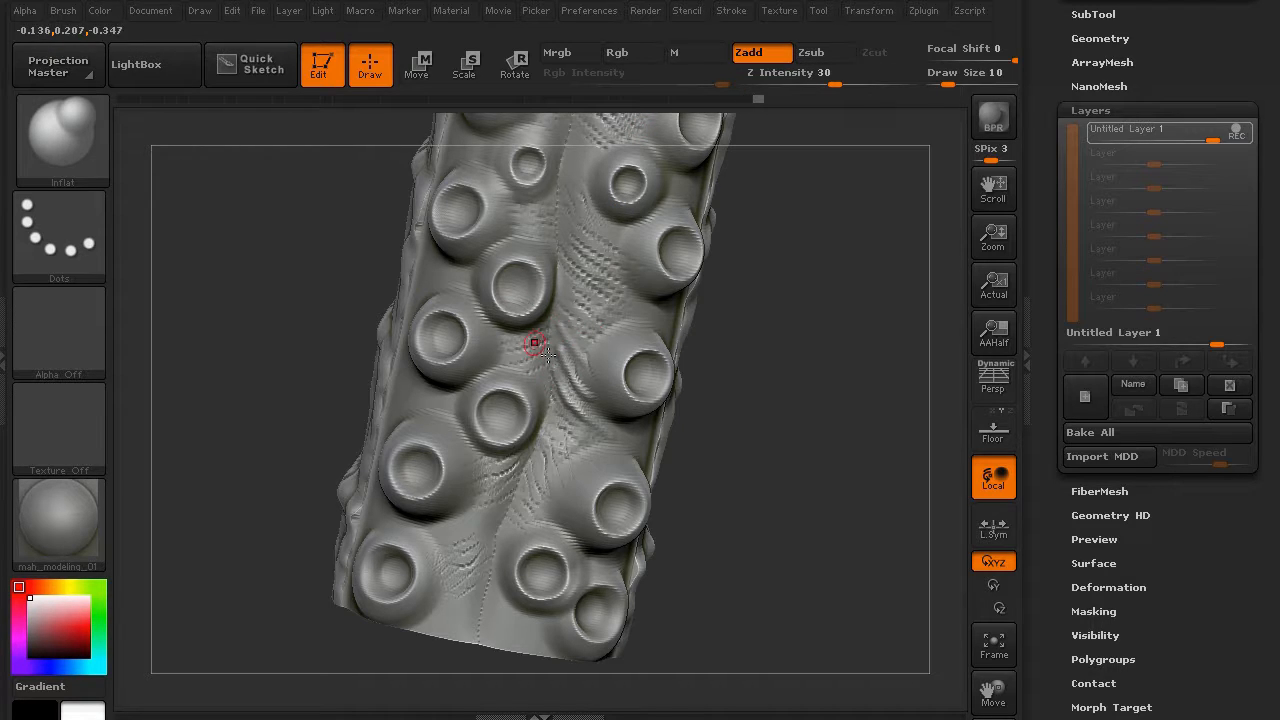
{"action": "left_click_drag", "start_coordinate": [547, 403], "coordinate": [567, 442]}
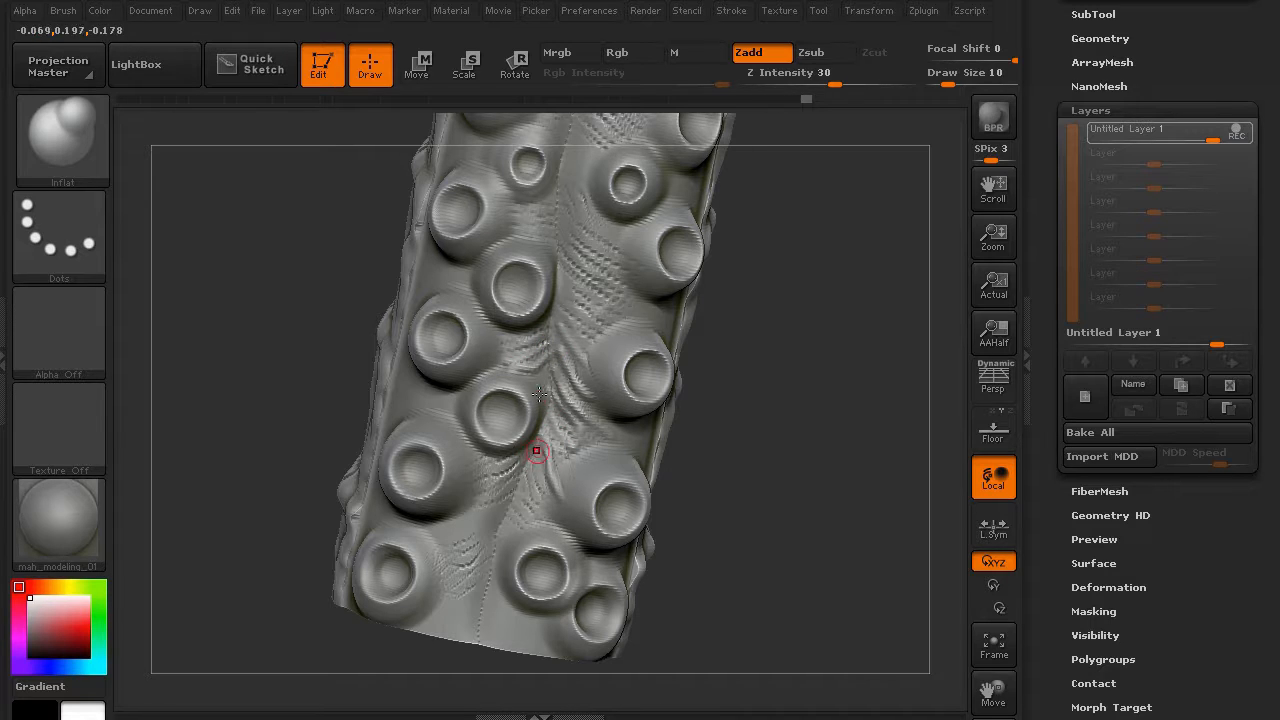
- At Z Intensity 22, sculpt diagonal wrinkles between the lower and central suckers
{"action": "left_click_drag", "start_coordinate": [838, 74], "coordinate": [825, 72]}
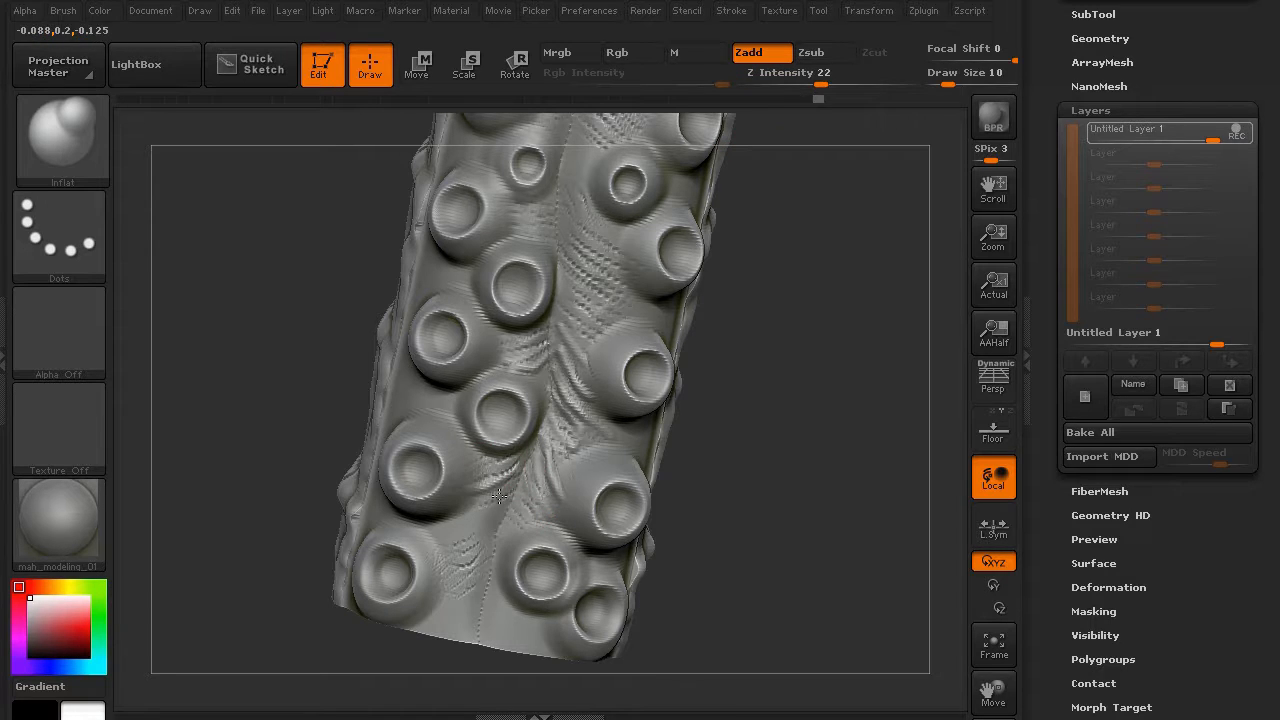
{"action": "mouse_move", "coordinate": [499, 496]}
{"action": "left_mouse_down"}
{"action": "mouse_move", "coordinate": [434, 530]}
{"action": "mouse_move", "coordinate": [452, 574]}
{"action": "left_mouse_up"}
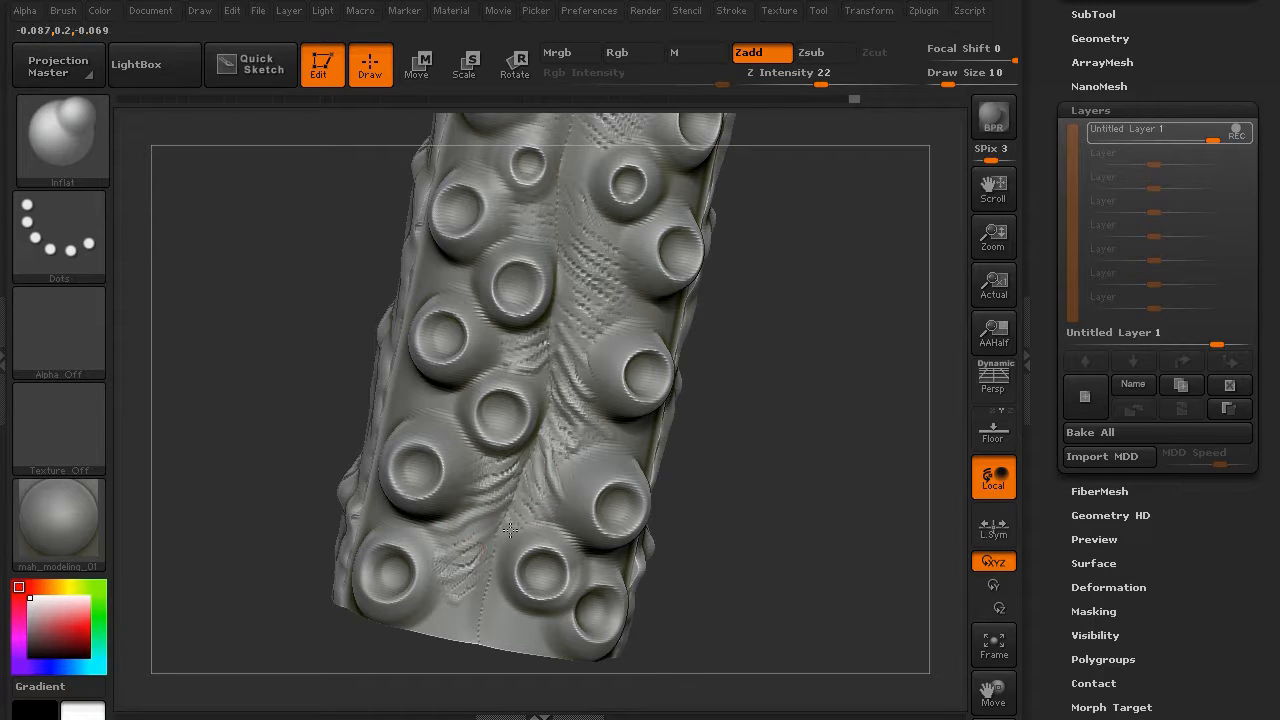
{"action": "left_click_drag", "start_coordinate": [508, 604], "coordinate": [511, 611]}
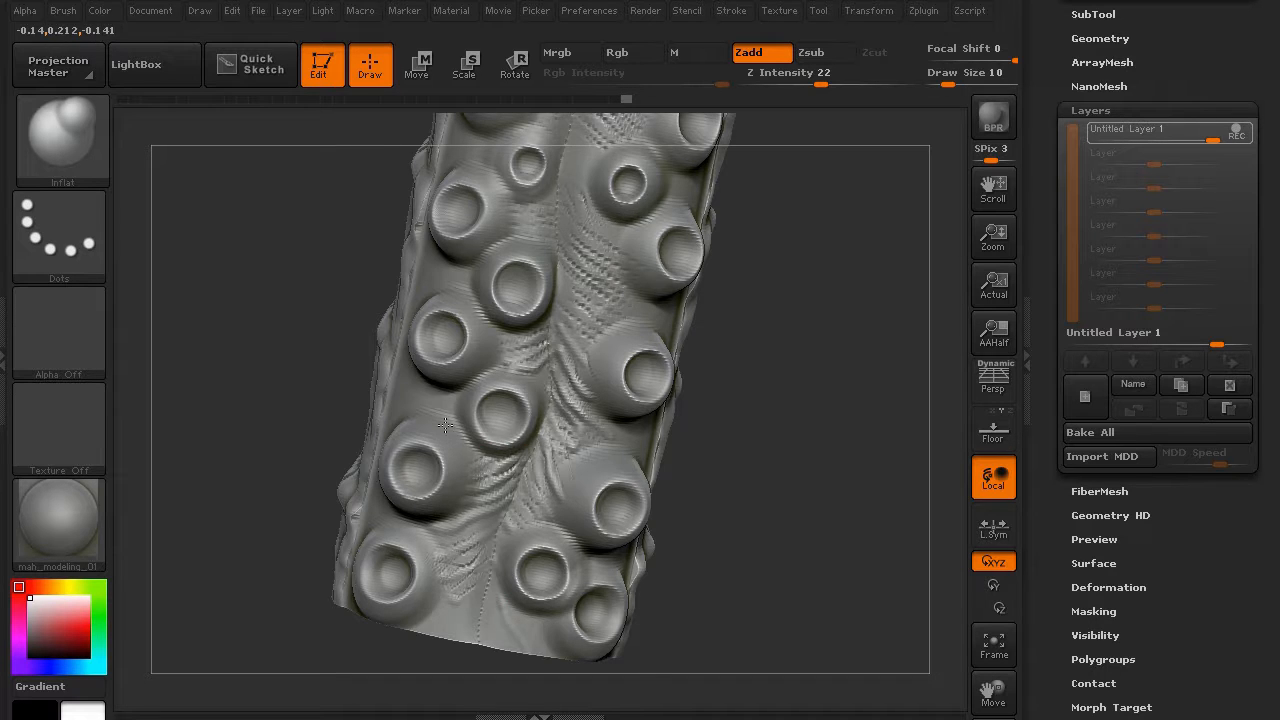
{"action": "left_click_drag", "start_coordinate": [359, 343], "coordinate": [469, 343]}
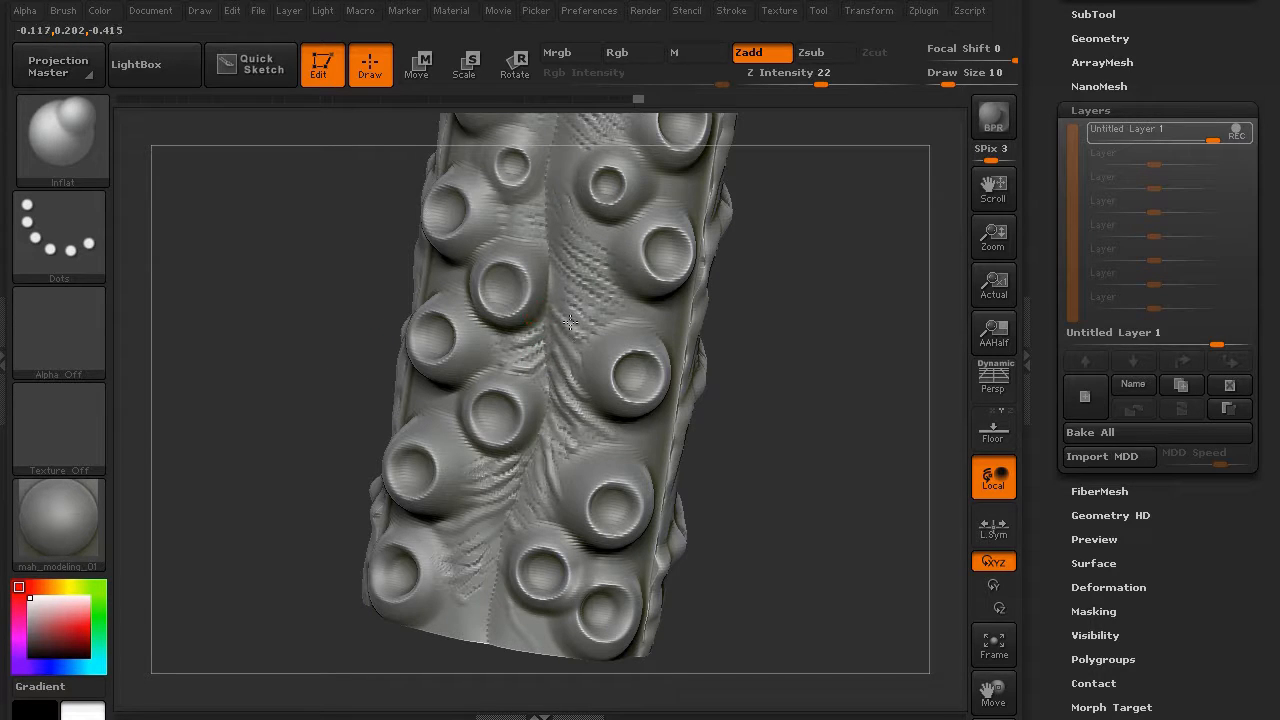
{"action": "left_click_drag", "start_coordinate": [580, 340], "coordinate": [548, 262]}
{"action": "left_click_drag", "start_coordinate": [607, 310], "coordinate": [622, 306]}
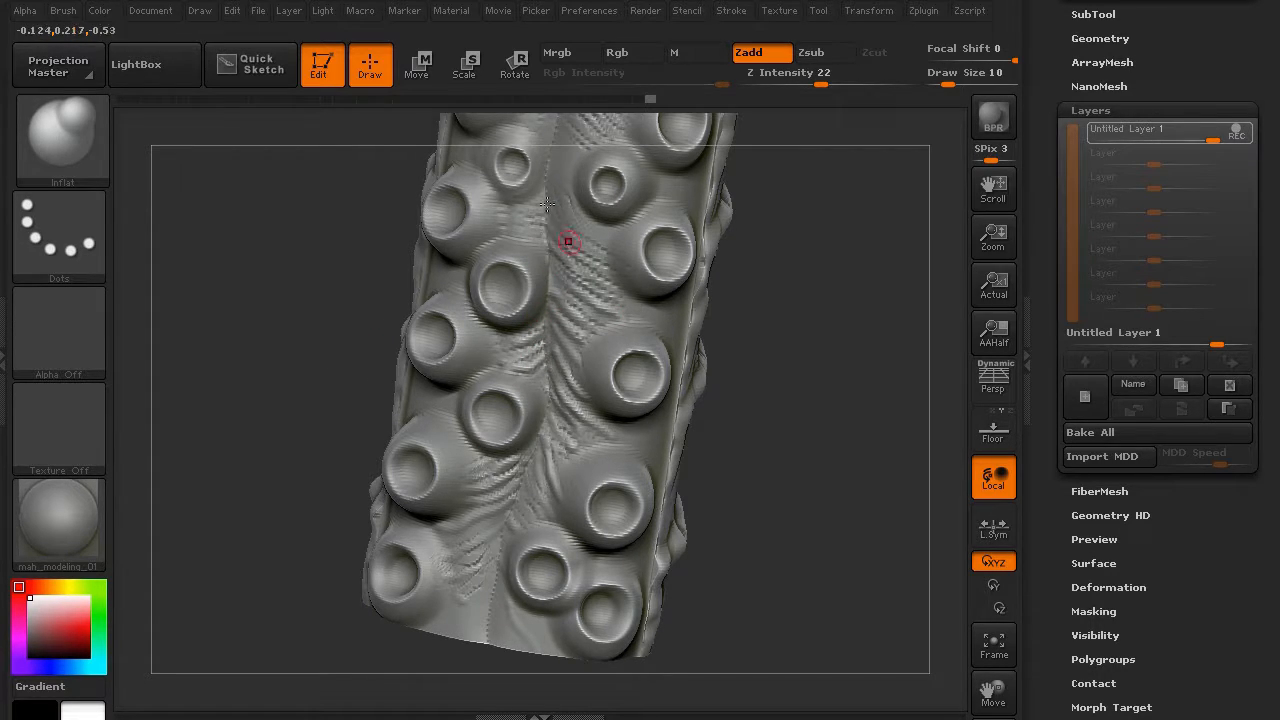
{"action": "left_click_drag", "start_coordinate": [594, 235], "coordinate": [615, 240]}
{"action": "left_click_drag", "start_coordinate": [321, 204], "coordinate": [534, 217]}
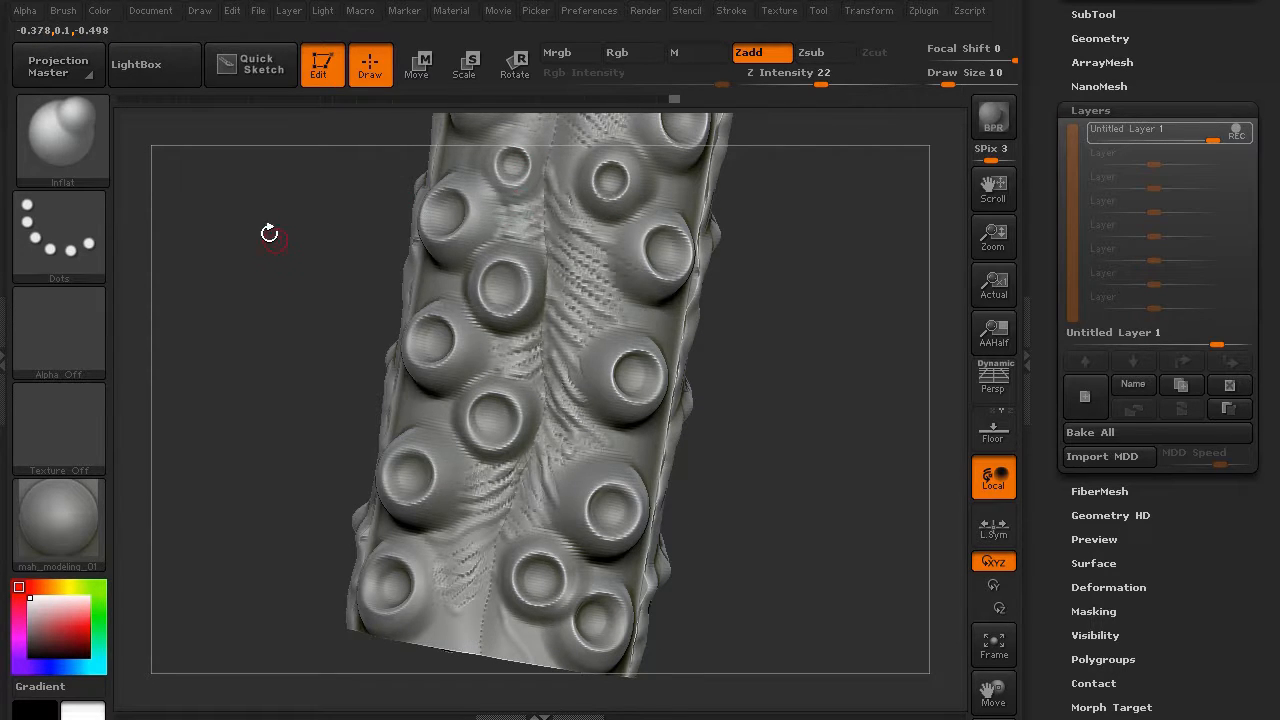
- Add short Inflat wrinkle strokes along the central strip near the top suckers
{"action": "left_click_drag", "start_coordinate": [269, 233], "coordinate": [257, 405]}
{"action": "left_click_drag", "start_coordinate": [556, 381], "coordinate": [561, 387]}
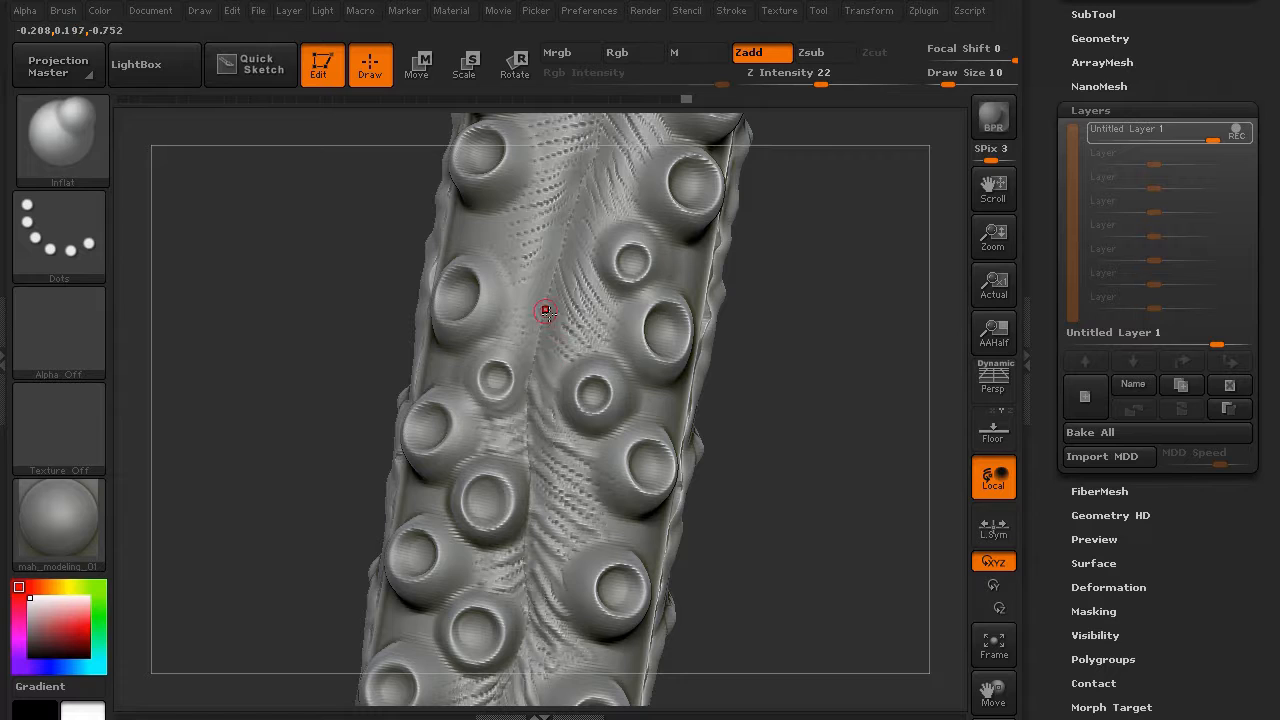
{"action": "left_click_drag", "start_coordinate": [563, 296], "coordinate": [562, 260]}
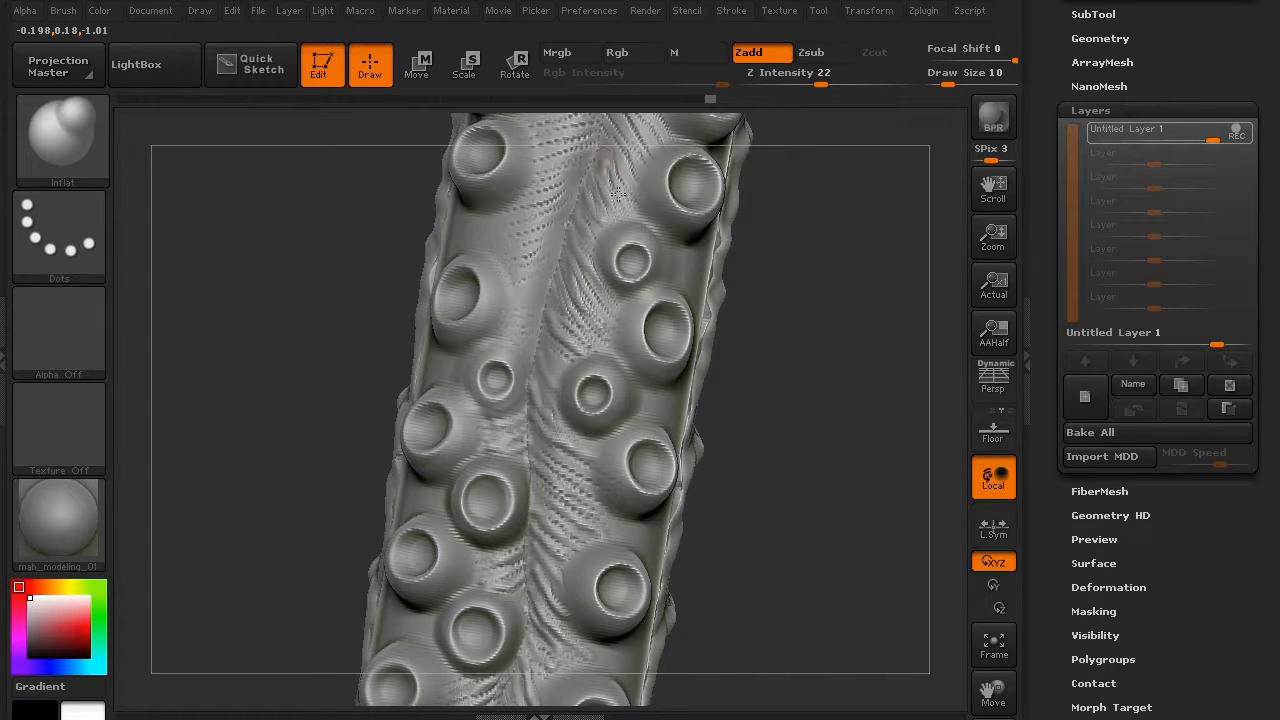
{"action": "left_click_drag", "start_coordinate": [618, 194], "coordinate": [616, 224]}
{"action": "left_click_drag", "start_coordinate": [283, 260], "coordinate": [278, 362], "text": "alt"}
{"action": "mouse_move", "coordinate": [526, 416]}
{"action": "left_mouse_down"}
{"action": "mouse_move", "coordinate": [502, 429]}
{"action": "mouse_move", "coordinate": [551, 349]}
{"action": "mouse_move", "coordinate": [483, 340]}
{"action": "left_mouse_up"}
{"action": "mouse_move", "coordinate": [560, 323]}
{"action": "left_mouse_down"}
{"action": "mouse_move", "coordinate": [517, 328]}
{"action": "mouse_move", "coordinate": [580, 251]}
{"action": "left_mouse_up"}
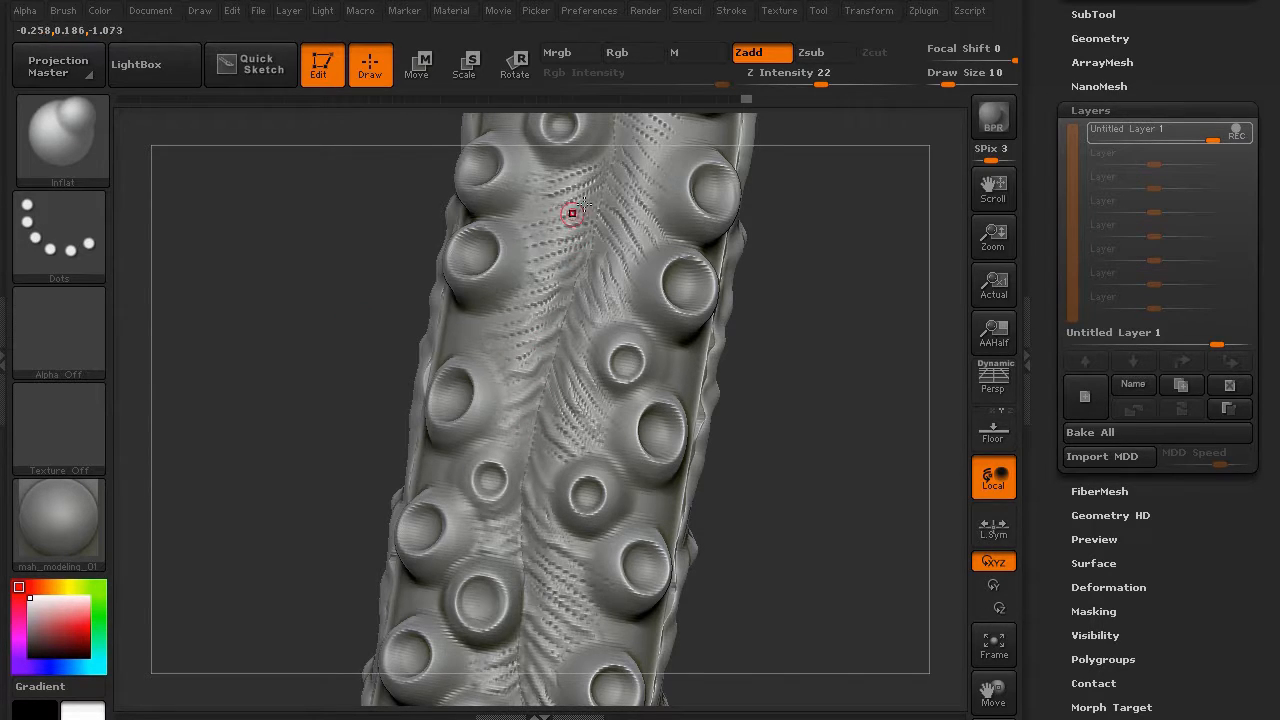
{"action": "left_click_drag", "start_coordinate": [567, 170], "coordinate": [596, 164]}
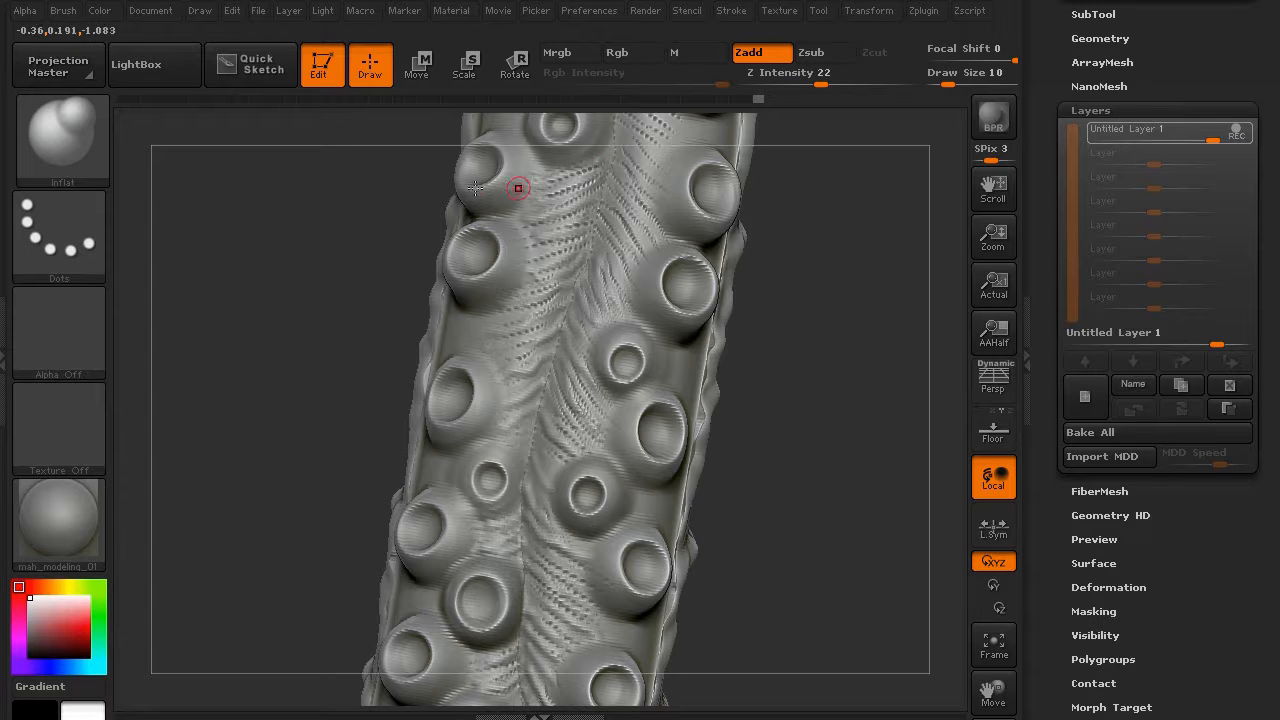
- Keep adding wrinkle detail up the centre strip from several rotated angles
{"action": "mouse_move", "coordinate": [347, 222]}
{"action": "left_mouse_down", "text": "alt"}
{"action": "mouse_move", "coordinate": [288, 367]}
{"action": "mouse_move", "coordinate": [368, 346]}
{"action": "left_mouse_up", "text": "alt"}
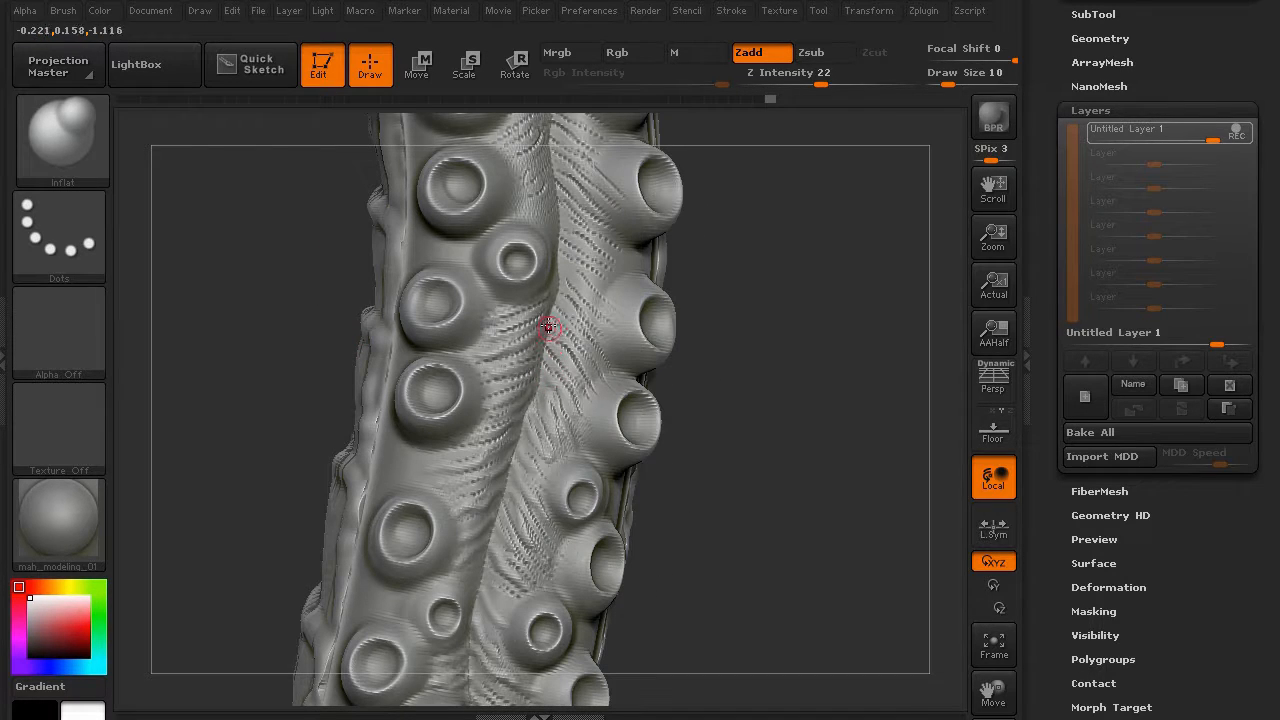
{"action": "left_click_drag", "start_coordinate": [563, 280], "coordinate": [572, 250]}
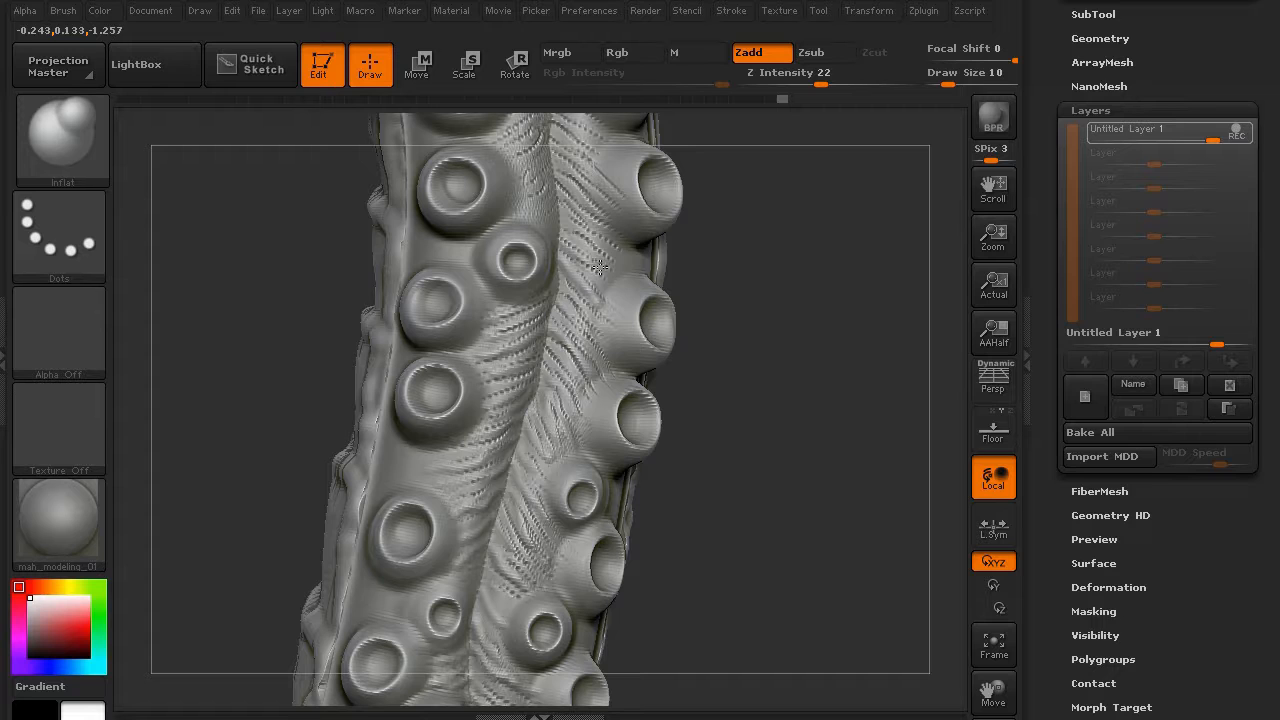
{"action": "mouse_move", "coordinate": [305, 207]}
{"action": "left_mouse_down"}
{"action": "mouse_move", "coordinate": [266, 200]}
{"action": "mouse_move", "coordinate": [410, 317]}
{"action": "left_mouse_up"}
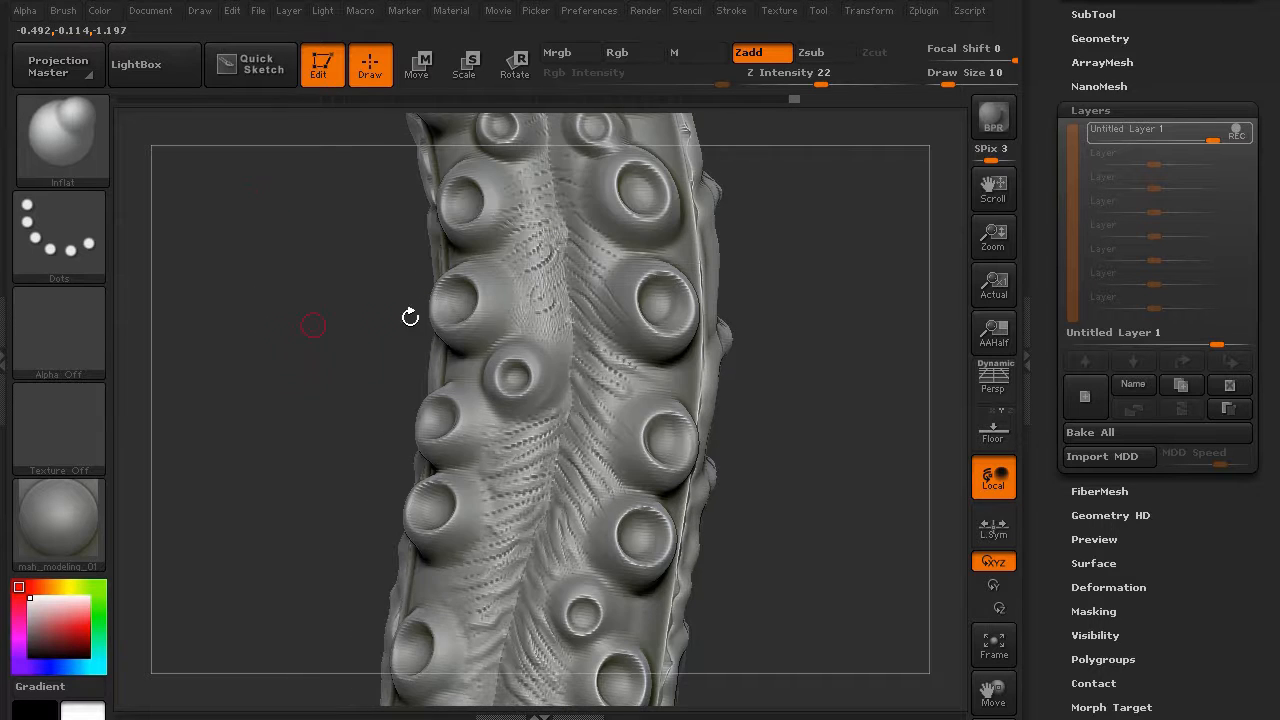
{"action": "mouse_move", "coordinate": [547, 305]}
{"action": "left_mouse_down"}
{"action": "mouse_move", "coordinate": [528, 236]}
{"action": "mouse_move", "coordinate": [540, 193]}
{"action": "left_mouse_up"}
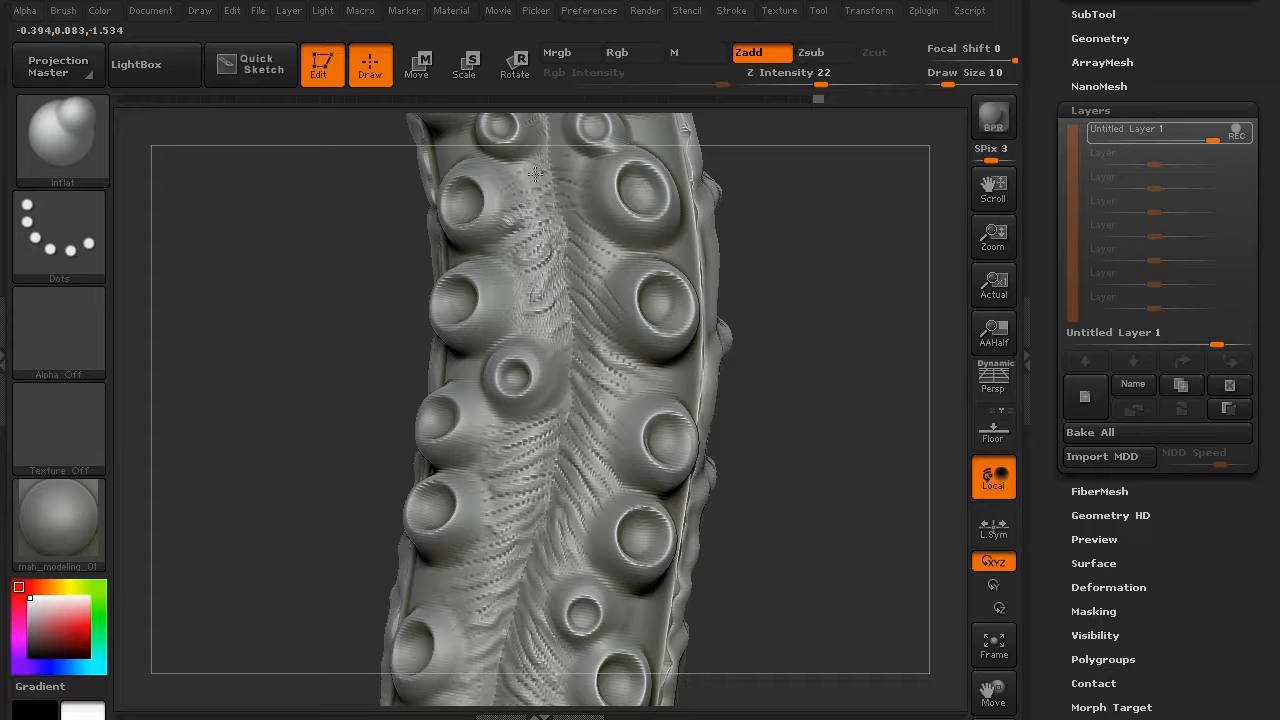
{"action": "left_click_drag", "start_coordinate": [335, 218], "coordinate": [490, 330]}
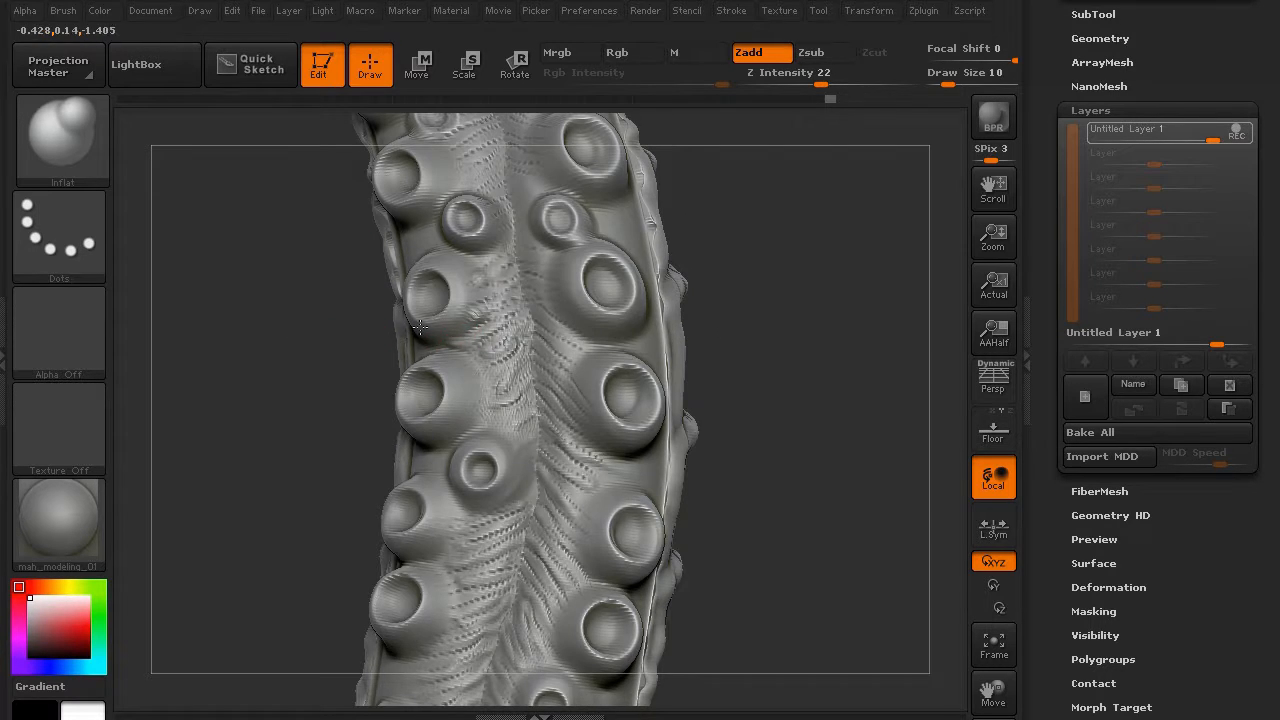
{"action": "left_click_drag", "start_coordinate": [375, 328], "coordinate": [450, 327]}
{"action": "left_click_drag", "start_coordinate": [565, 345], "coordinate": [559, 327]}
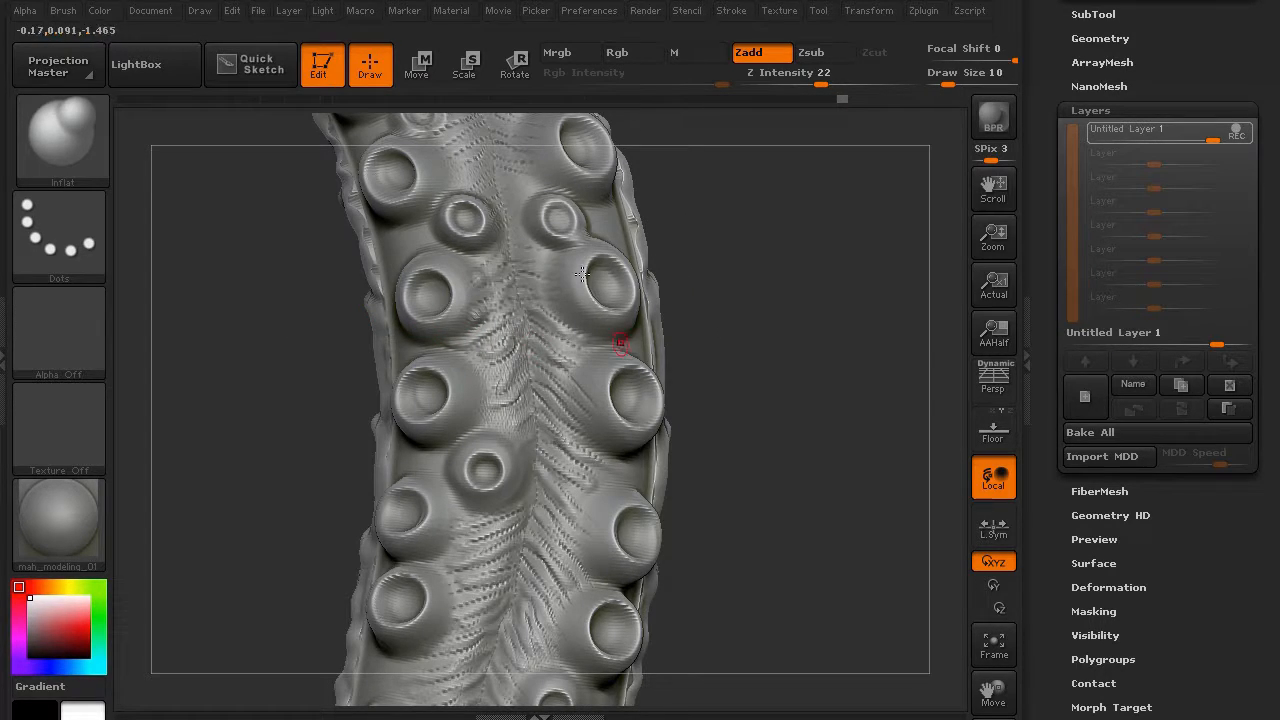
{"action": "left_click_drag", "start_coordinate": [545, 260], "coordinate": [491, 206]}
{"action": "mouse_move", "coordinate": [240, 310]}
{"action": "left_mouse_down"}
{"action": "mouse_move", "coordinate": [277, 460]}
{"action": "mouse_move", "coordinate": [354, 383]}
{"action": "left_mouse_up"}
{"action": "left_click_drag", "start_coordinate": [558, 352], "coordinate": [541, 342]}
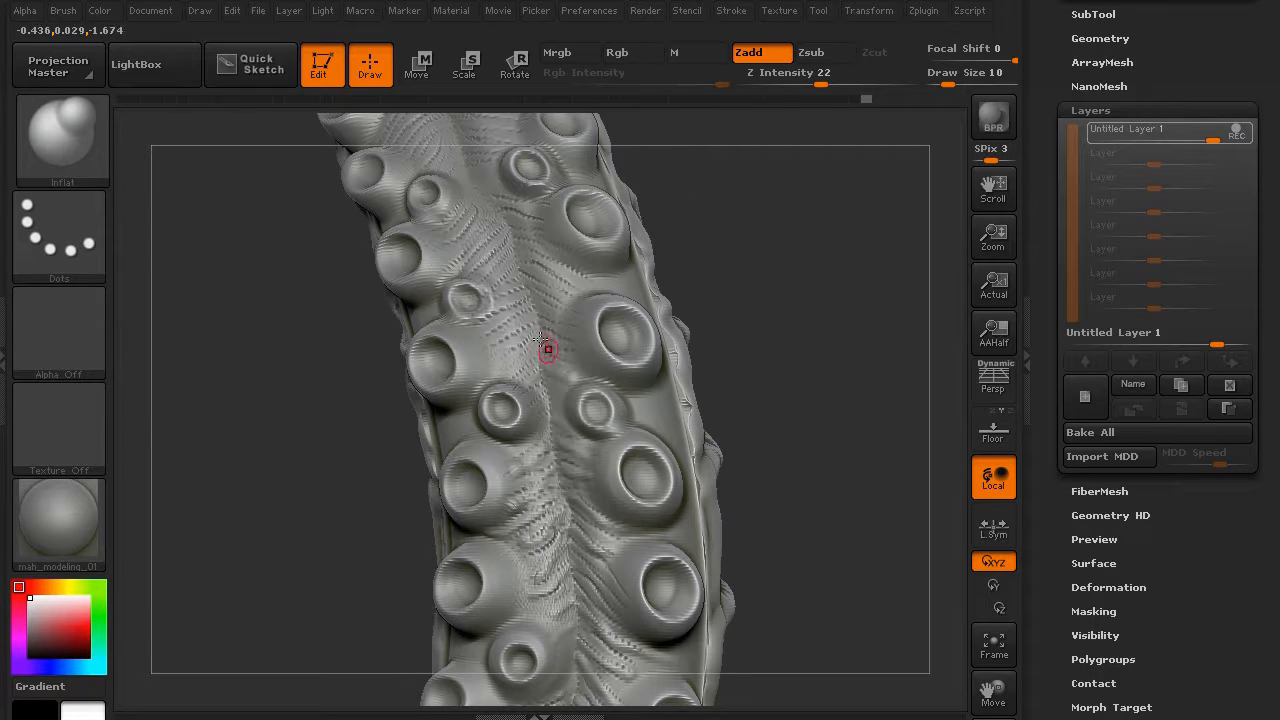
{"action": "left_click_drag", "start_coordinate": [560, 288], "coordinate": [517, 246]}
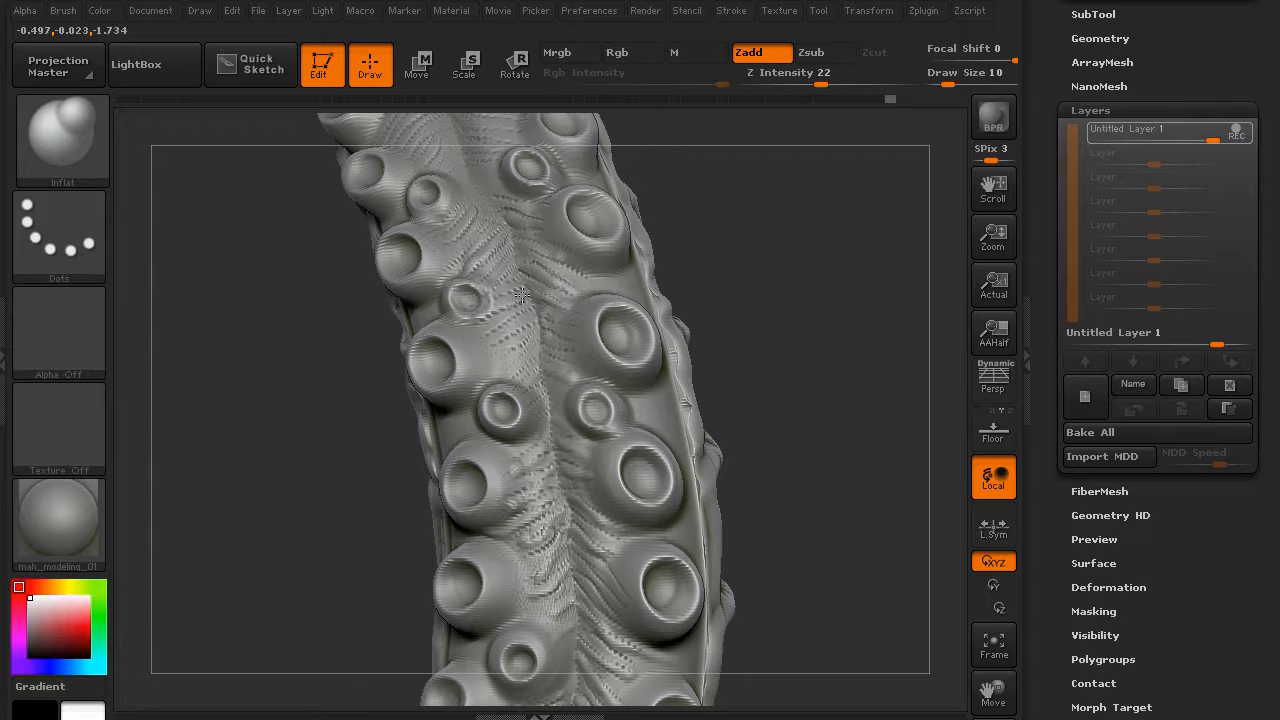
{"action": "left_click_drag", "start_coordinate": [278, 348], "coordinate": [270, 546], "text": "alt"}
- Undo the last strokes, raise intensity to 28, and re-sculpt wrinkles along the centre line
{"action": "key", "text": "ctrl+z"}
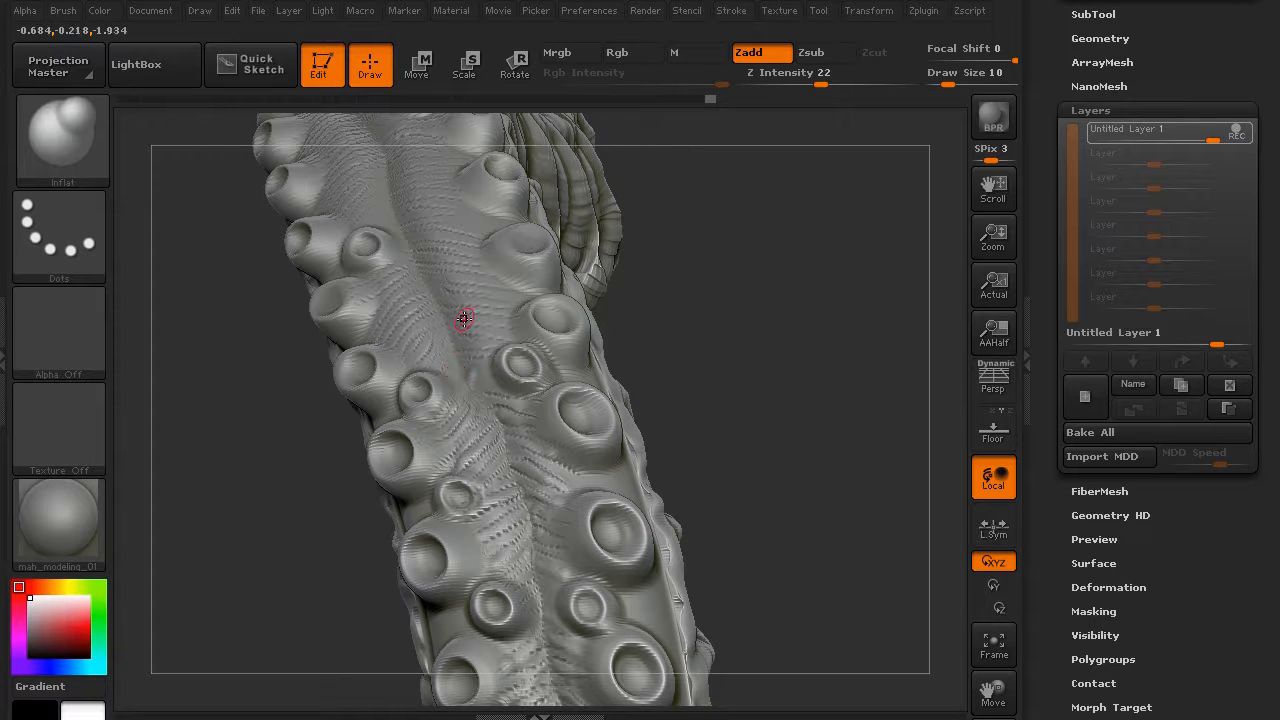
{"action": "left_click_drag", "start_coordinate": [821, 82], "coordinate": [832, 82]}
{"action": "left_click_drag", "start_coordinate": [263, 359], "coordinate": [290, 363]}
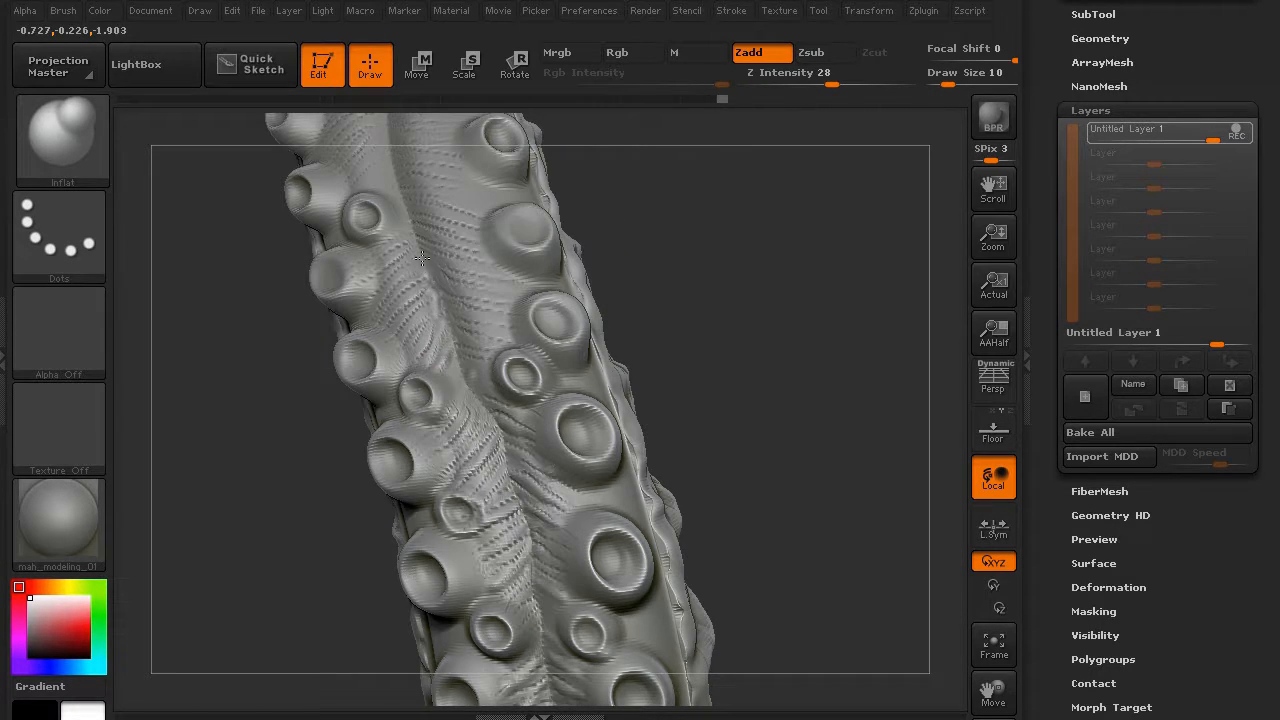
{"action": "left_click_drag", "start_coordinate": [408, 246], "coordinate": [391, 280]}
{"action": "left_click_drag", "start_coordinate": [243, 325], "coordinate": [285, 325]}
{"action": "mouse_move", "coordinate": [435, 260]}
{"action": "left_mouse_down"}
{"action": "mouse_move", "coordinate": [508, 334]}
{"action": "mouse_move", "coordinate": [428, 252]}
{"action": "mouse_move", "coordinate": [505, 272]}
{"action": "left_mouse_up"}
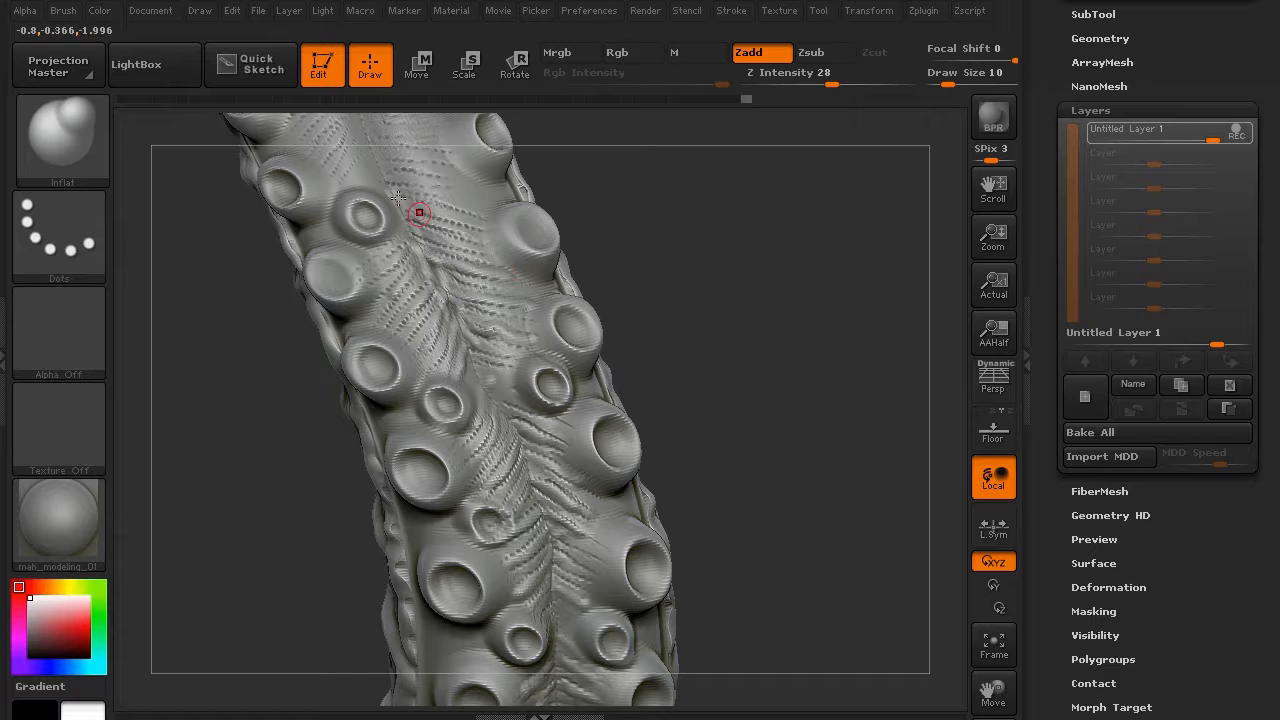
{"action": "left_click_drag", "start_coordinate": [527, 438], "coordinate": [469, 360]}
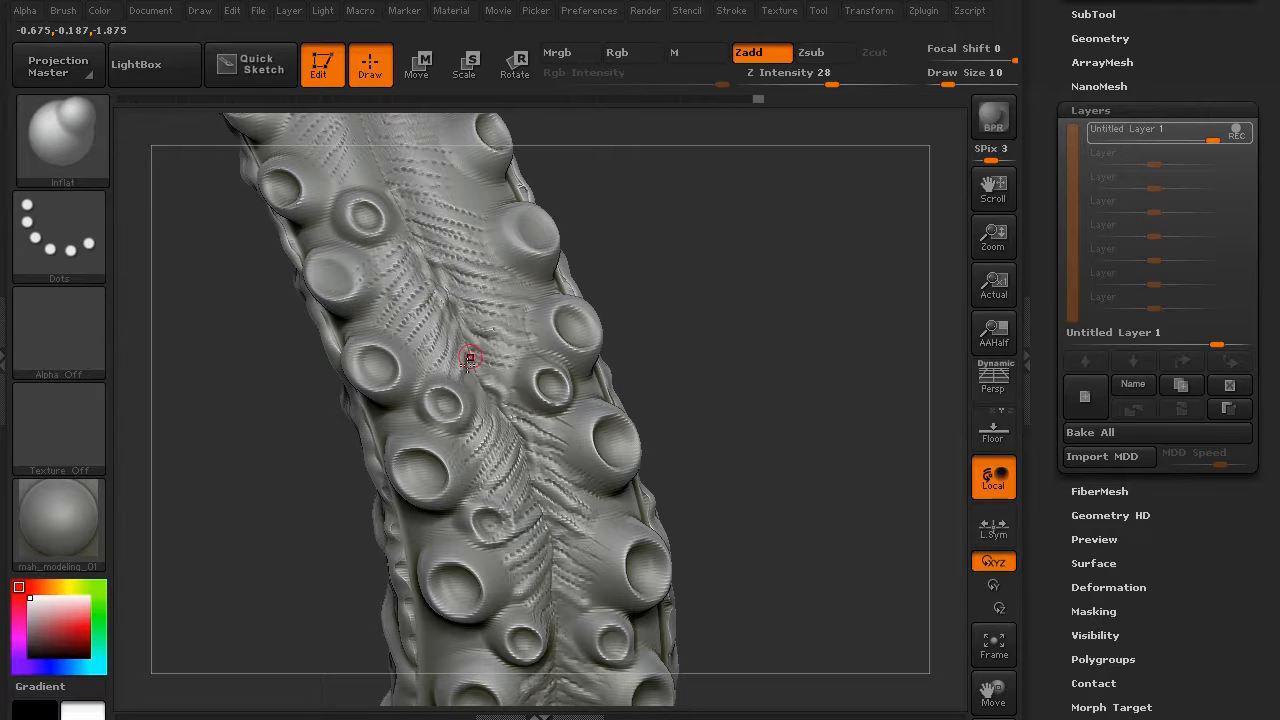
{"action": "left_click_drag", "start_coordinate": [263, 398], "coordinate": [351, 378]}
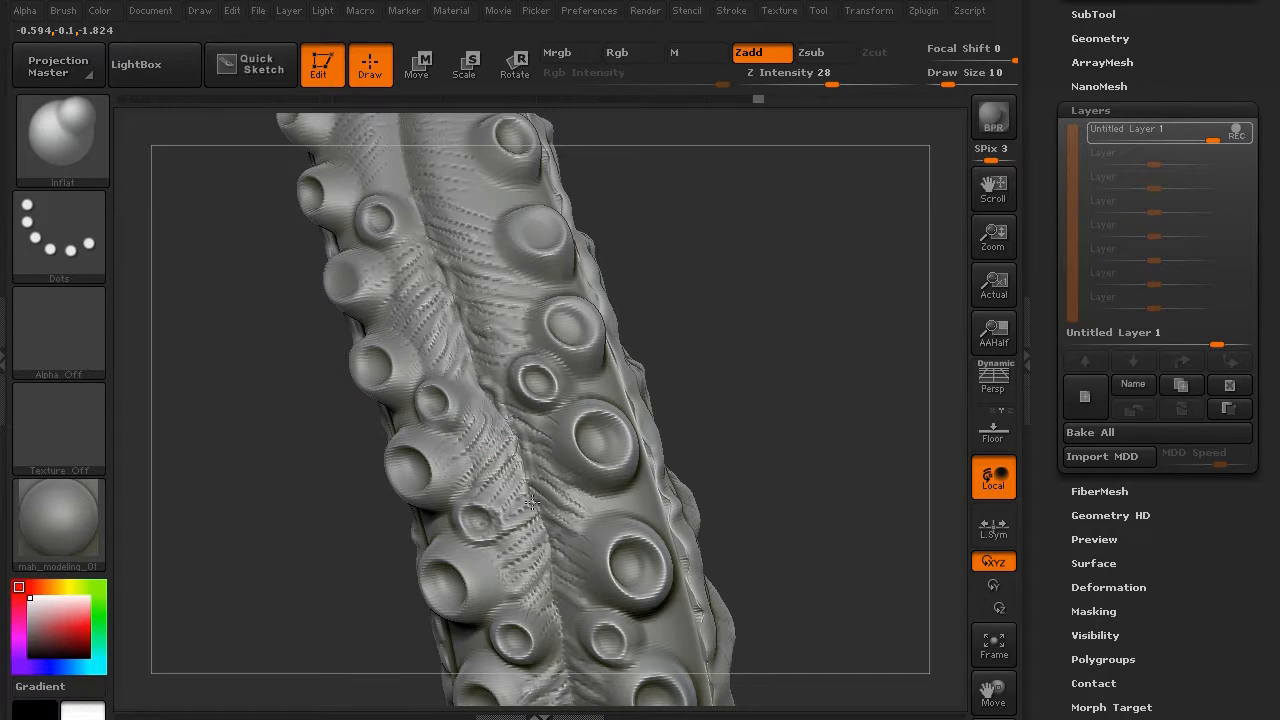
{"action": "mouse_move", "coordinate": [262, 530]}
{"action": "left_mouse_down", "text": "alt"}
{"action": "mouse_move", "coordinate": [211, 377]}
{"action": "mouse_move", "coordinate": [214, 252]}
{"action": "left_mouse_up", "text": "alt"}
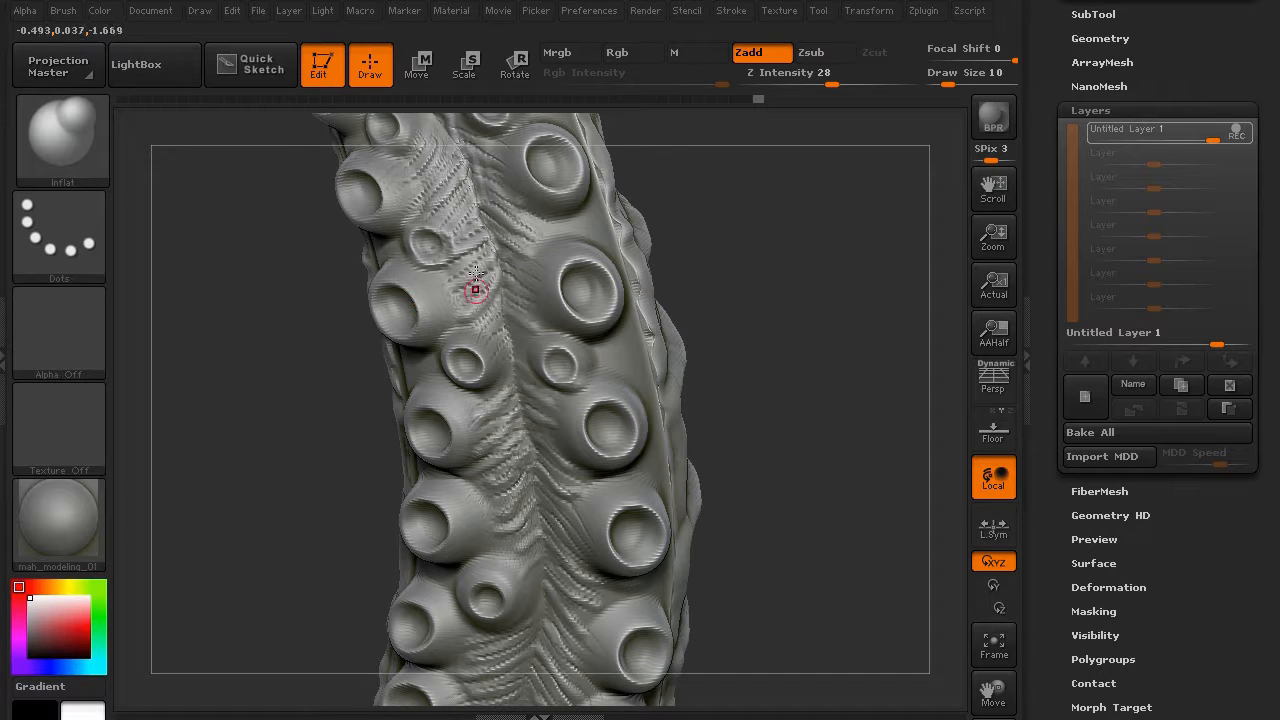
{"action": "left_click_drag", "start_coordinate": [492, 247], "coordinate": [511, 346]}
{"action": "left_click_drag", "start_coordinate": [287, 347], "coordinate": [487, 327]}
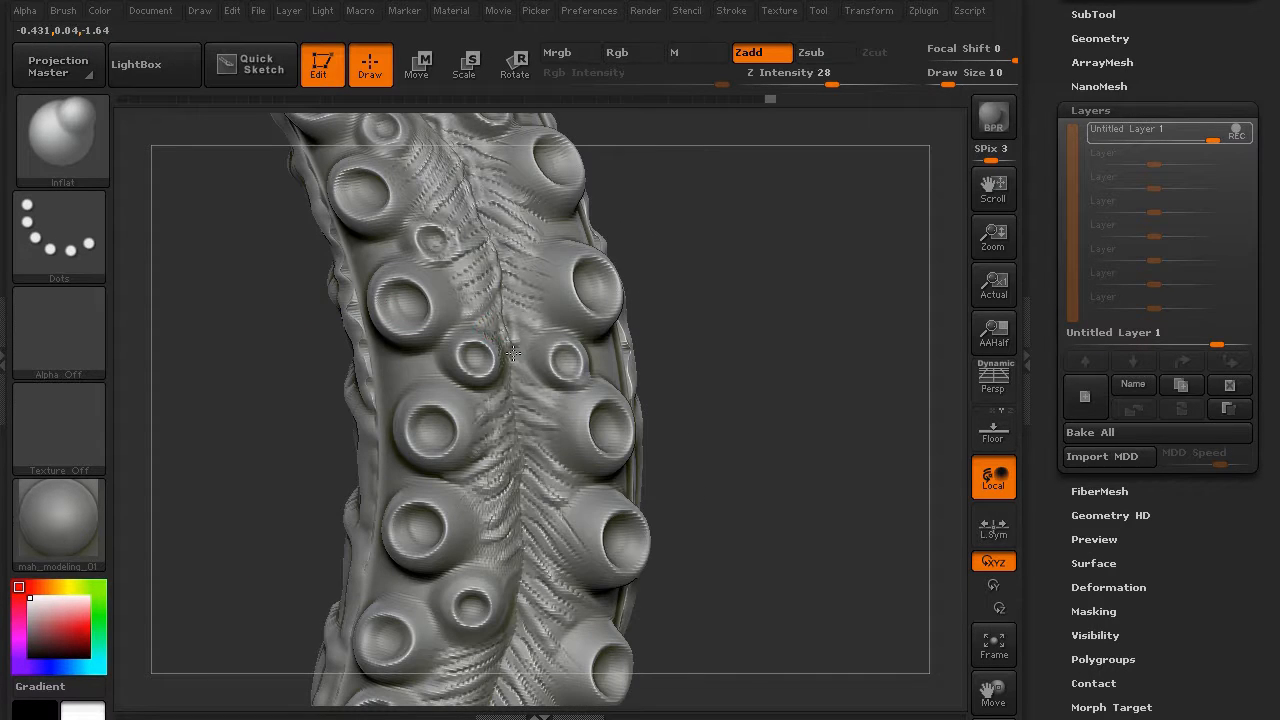
{"action": "left_click_drag", "start_coordinate": [256, 333], "coordinate": [319, 402]}
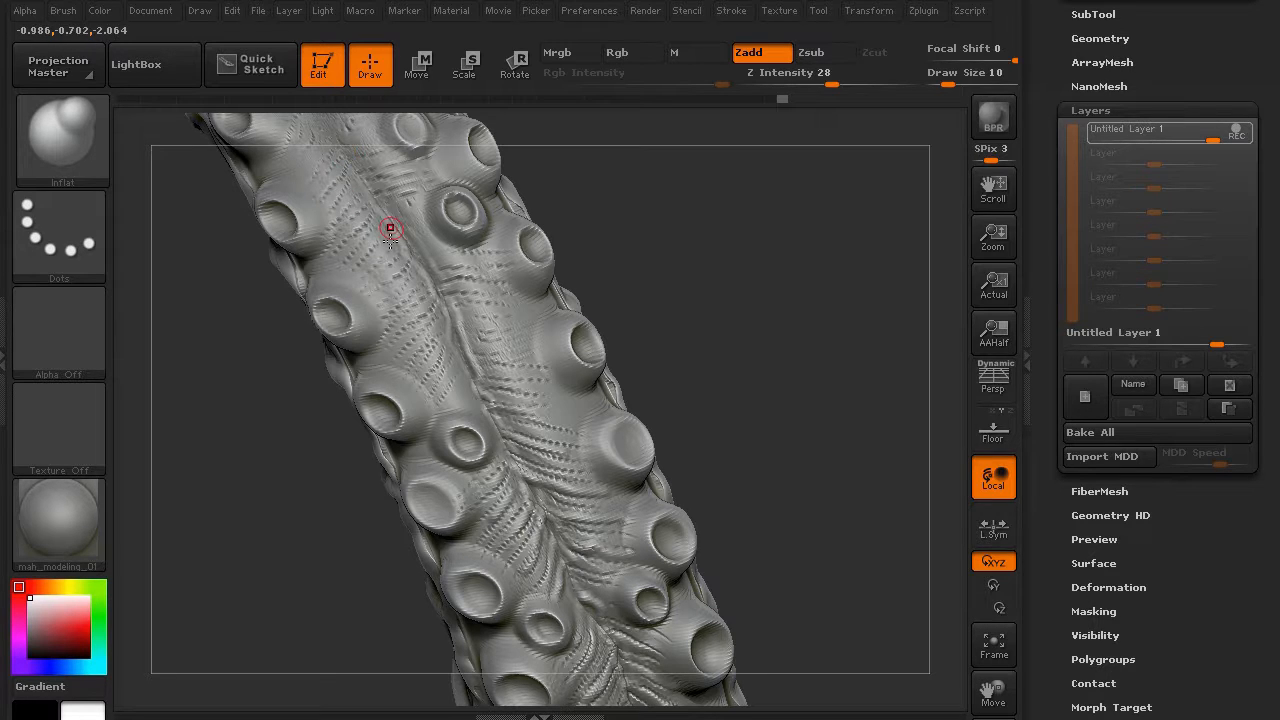
- Stipple rows of dotted bumps on both sides of the central ridge
{"action": "left_click_drag", "start_coordinate": [382, 246], "coordinate": [411, 275]}
{"action": "right_click_drag", "start_coordinate": [478, 300], "coordinate": [424, 284]}
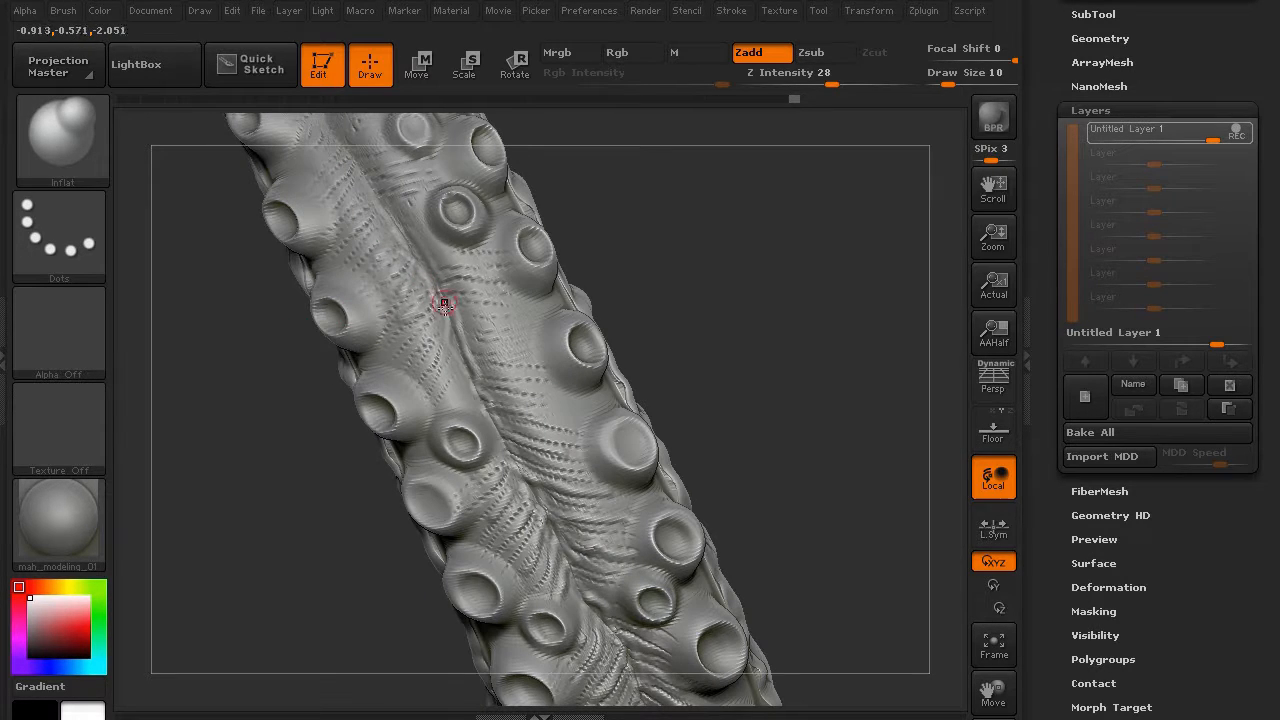
{"action": "left_click_drag", "start_coordinate": [475, 362], "coordinate": [535, 376]}
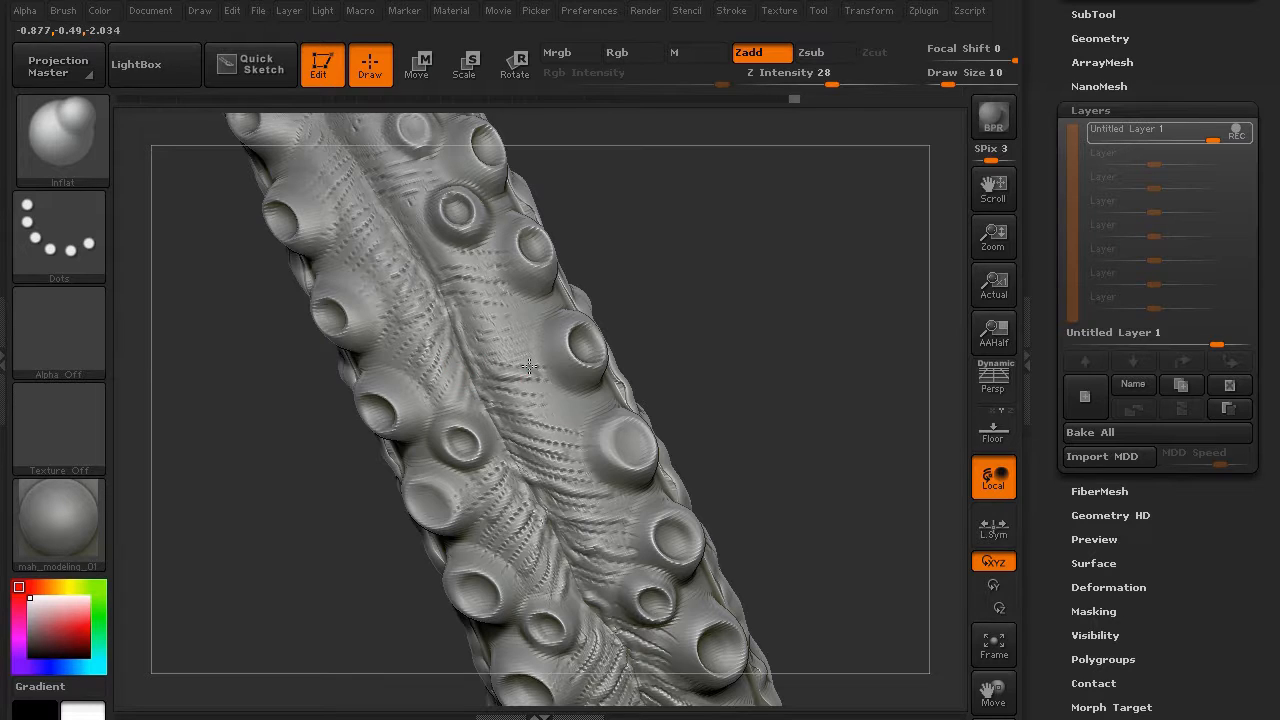
{"action": "mouse_move", "coordinate": [467, 336]}
{"action": "left_mouse_down"}
{"action": "mouse_move", "coordinate": [526, 372]}
{"action": "mouse_move", "coordinate": [545, 364]}
{"action": "left_mouse_up"}
{"action": "left_click_drag", "start_coordinate": [455, 302], "coordinate": [503, 308]}
{"action": "left_click_drag", "start_coordinate": [446, 288], "coordinate": [500, 289]}
{"action": "left_click_drag", "start_coordinate": [434, 261], "coordinate": [480, 263]}
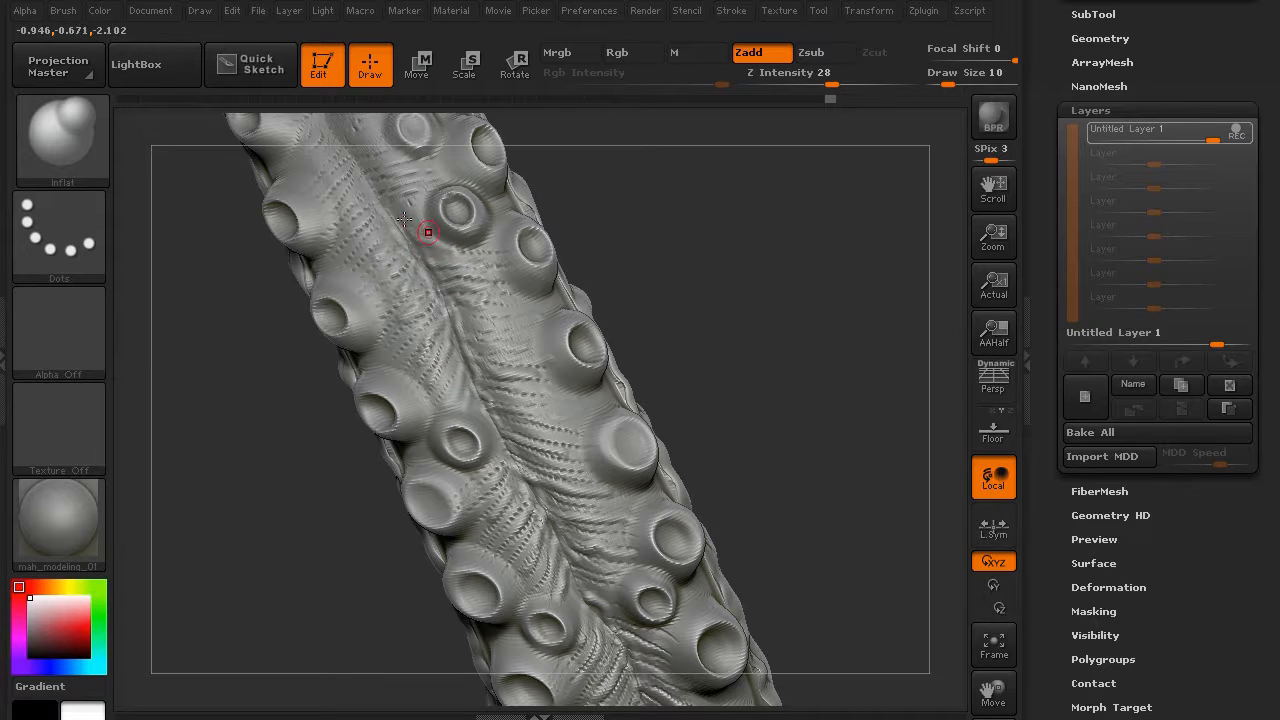
{"action": "left_click_drag", "start_coordinate": [200, 286], "coordinate": [349, 451]}
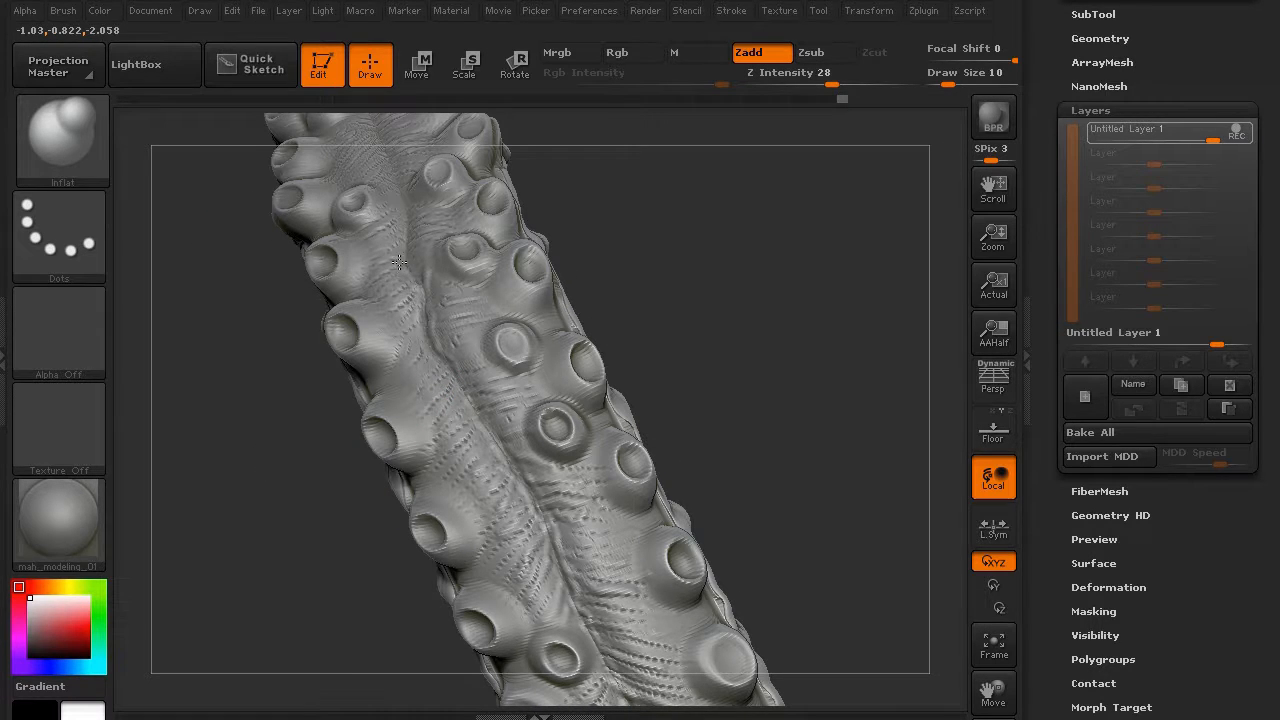
{"action": "left_click_drag", "start_coordinate": [243, 289], "coordinate": [290, 464]}
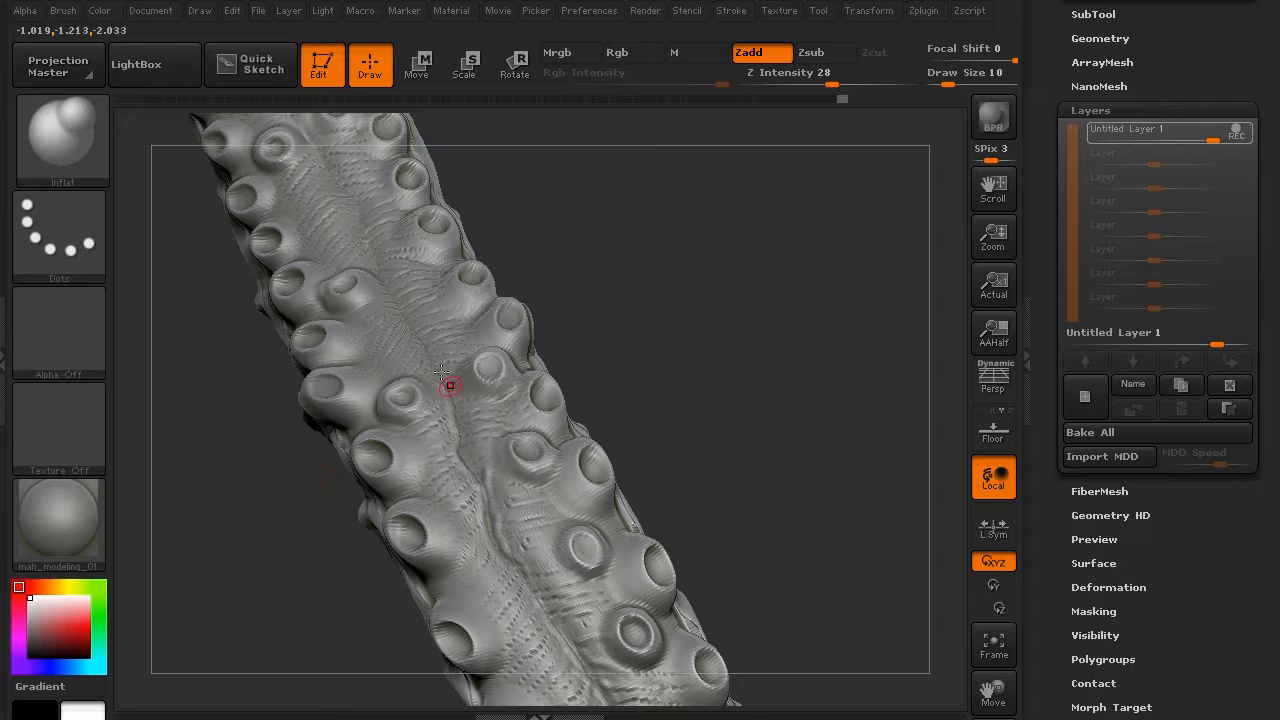
- Inflate the central ridge with two upward strokes along its length
{"action": "left_click_drag", "start_coordinate": [391, 295], "coordinate": [365, 230]}
{"action": "left_click_drag", "start_coordinate": [428, 360], "coordinate": [392, 300]}
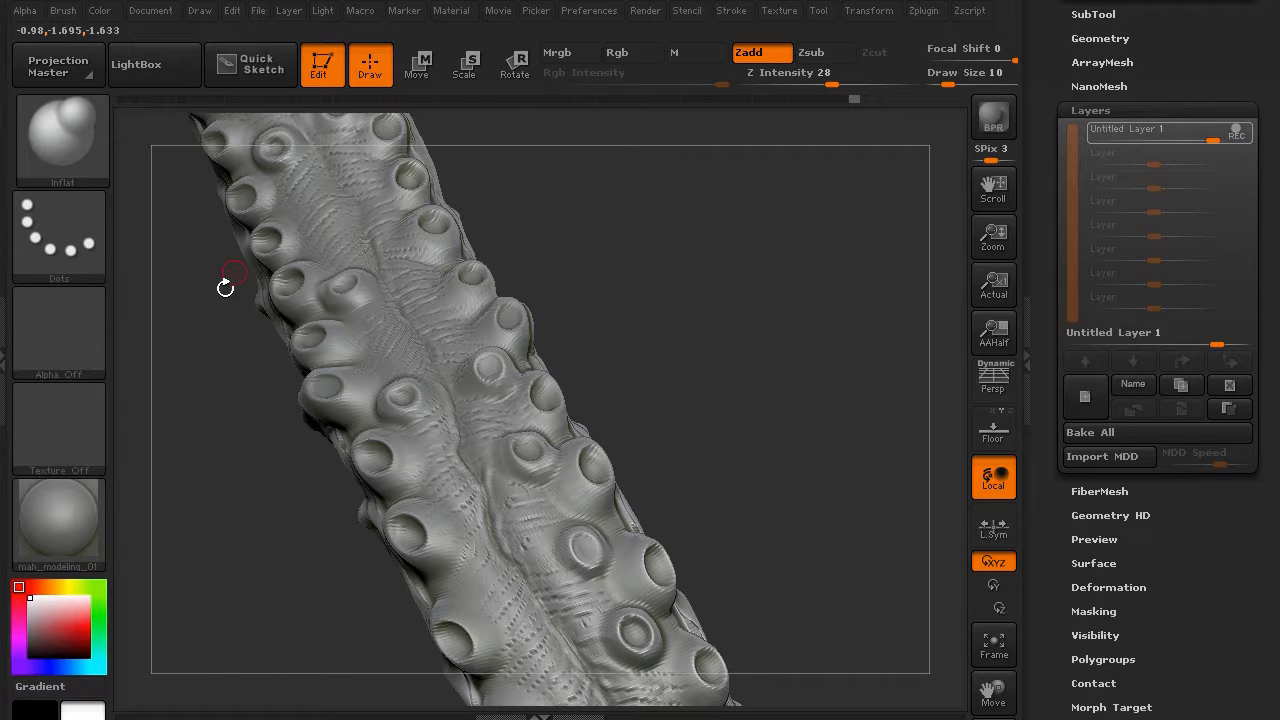
{"action": "left_click_drag", "start_coordinate": [225, 288], "coordinate": [247, 460]}
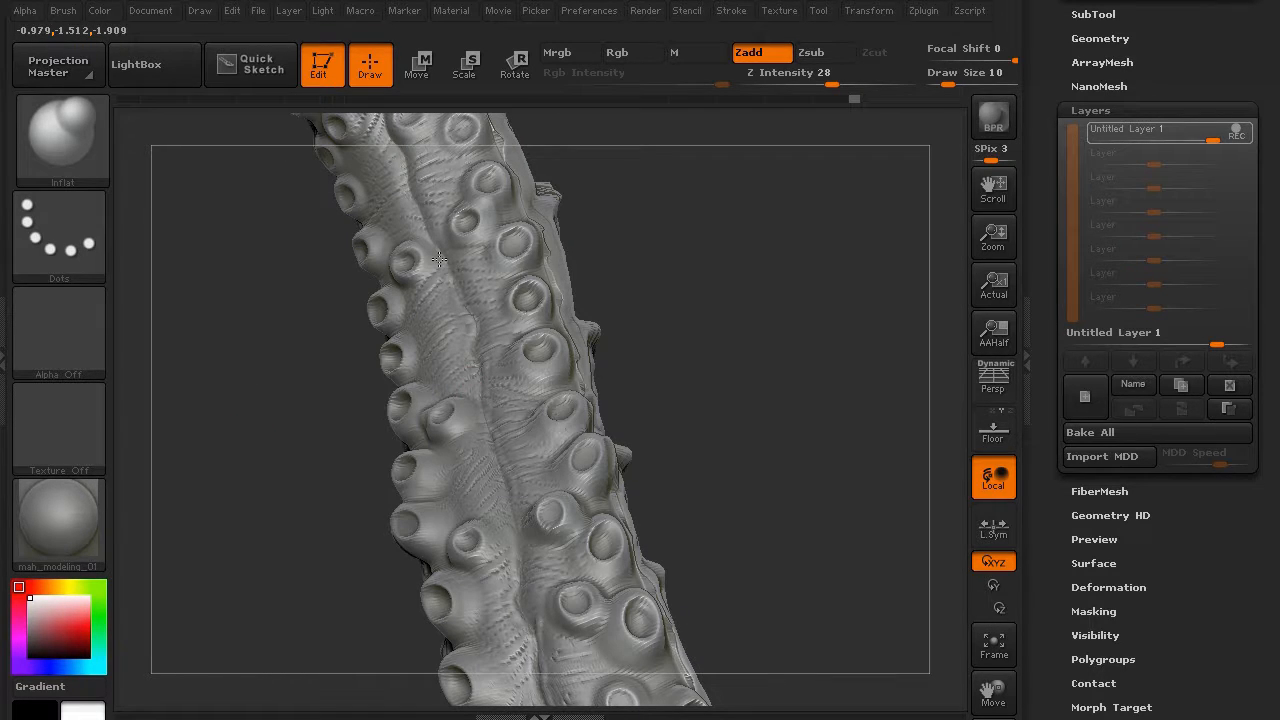
{"action": "left_click_drag", "start_coordinate": [310, 300], "coordinate": [260, 330]}
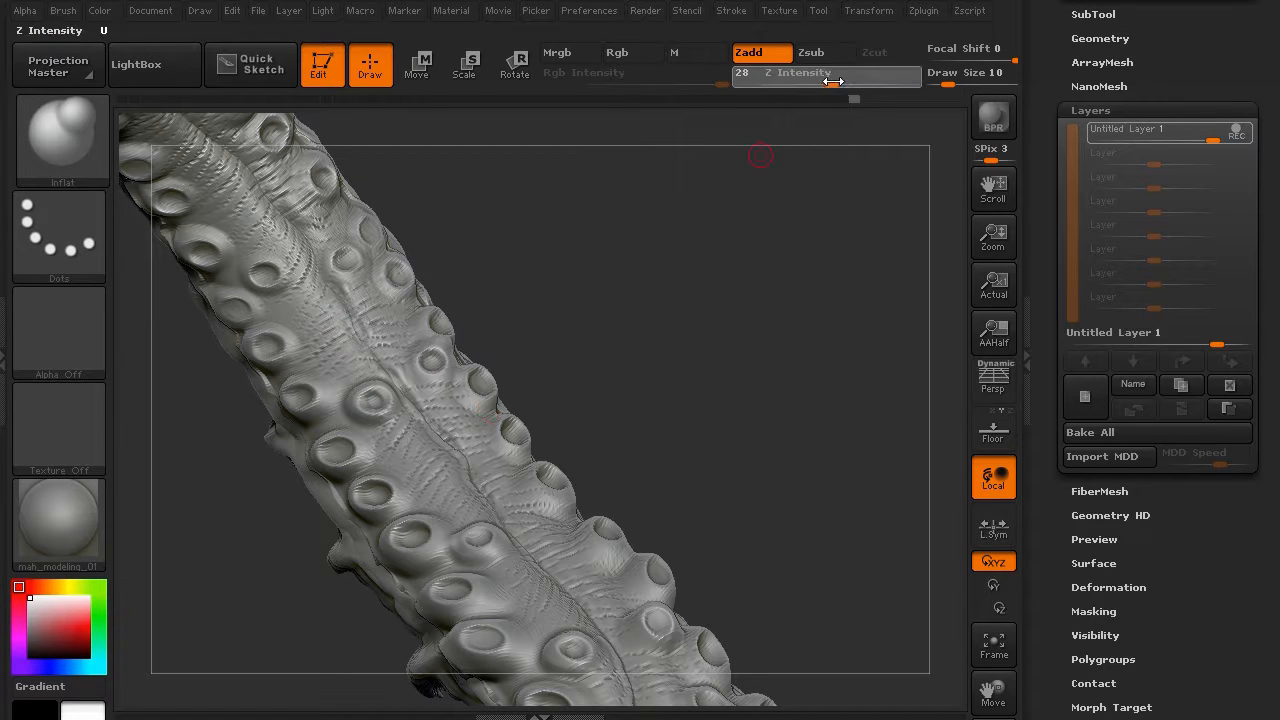
- At Z Intensity 21, add short wrinkles right of the ridge and lower on the tentacle
{"action": "left_click_drag", "start_coordinate": [832, 84], "coordinate": [819, 84]}
{"action": "left_click_drag", "start_coordinate": [273, 479], "coordinate": [237, 566]}
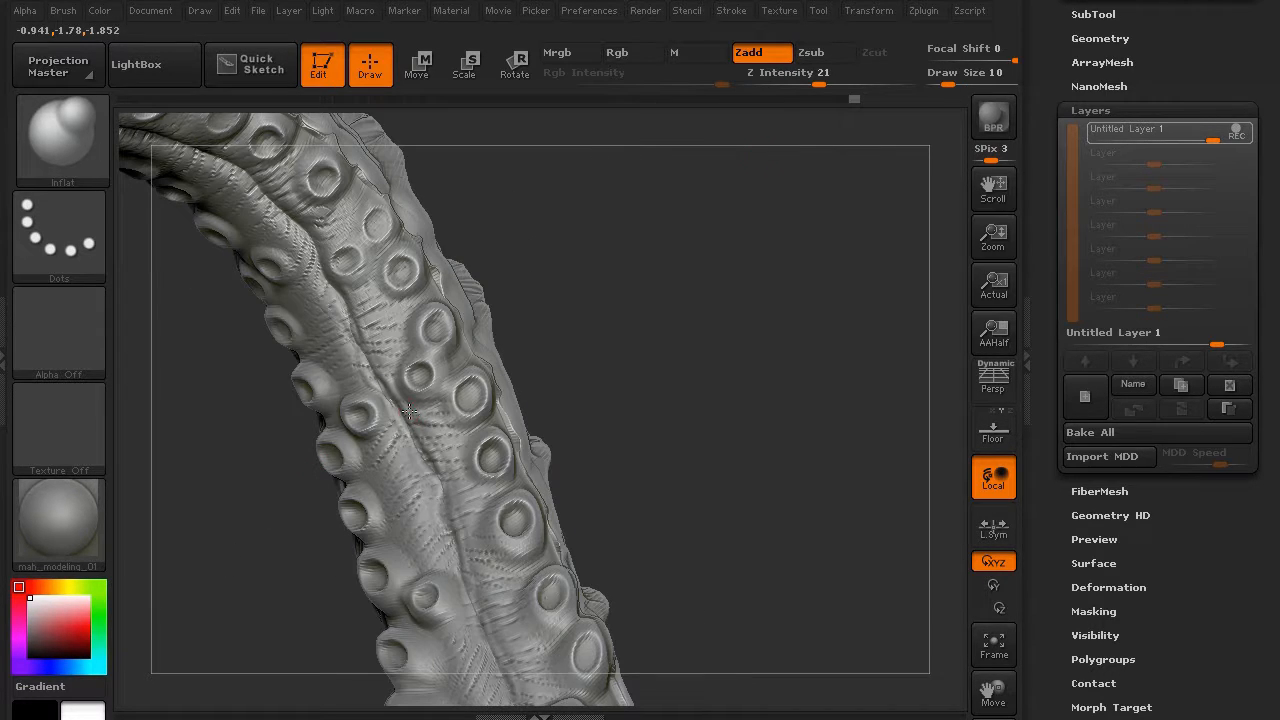
{"action": "mouse_move", "coordinate": [409, 480]}
{"action": "left_mouse_down"}
{"action": "mouse_move", "coordinate": [431, 507]}
{"action": "mouse_move", "coordinate": [482, 486]}
{"action": "left_mouse_up"}
{"action": "left_click_drag", "start_coordinate": [243, 523], "coordinate": [457, 423]}
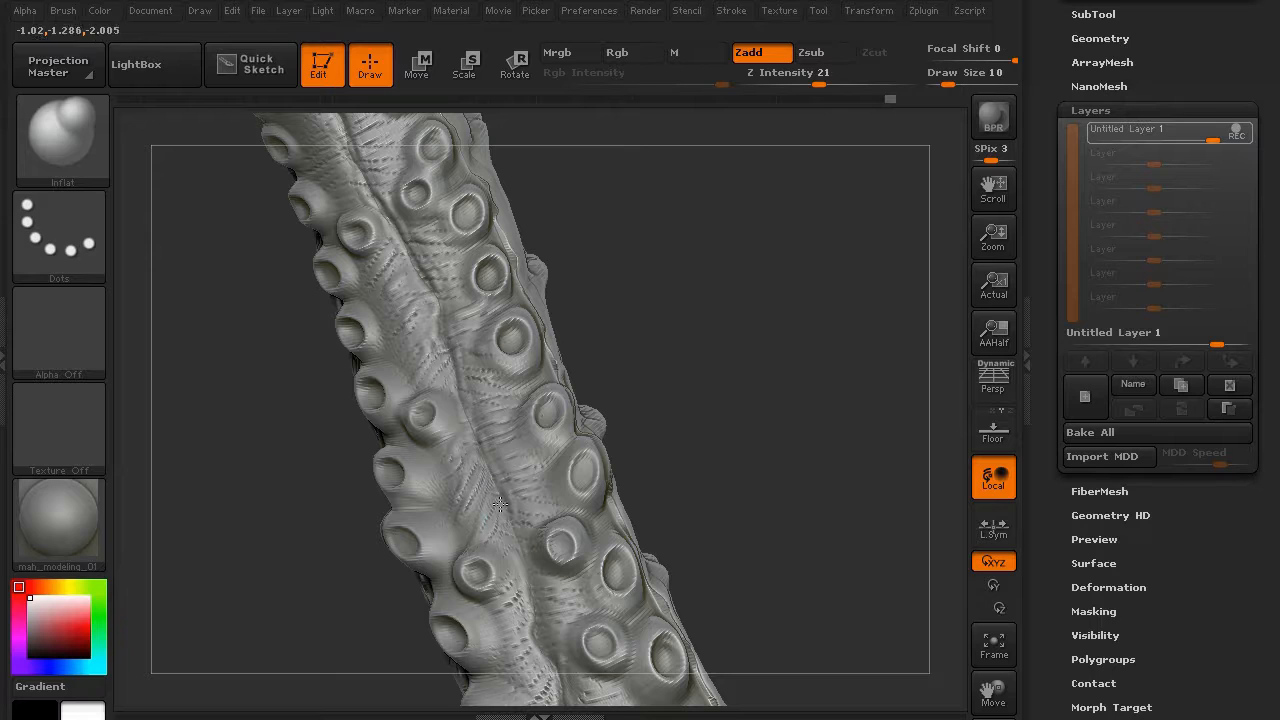
{"action": "mouse_move", "coordinate": [507, 462]}
{"action": "left_mouse_down"}
{"action": "mouse_move", "coordinate": [530, 450]}
{"action": "mouse_move", "coordinate": [515, 416]}
{"action": "left_mouse_up"}
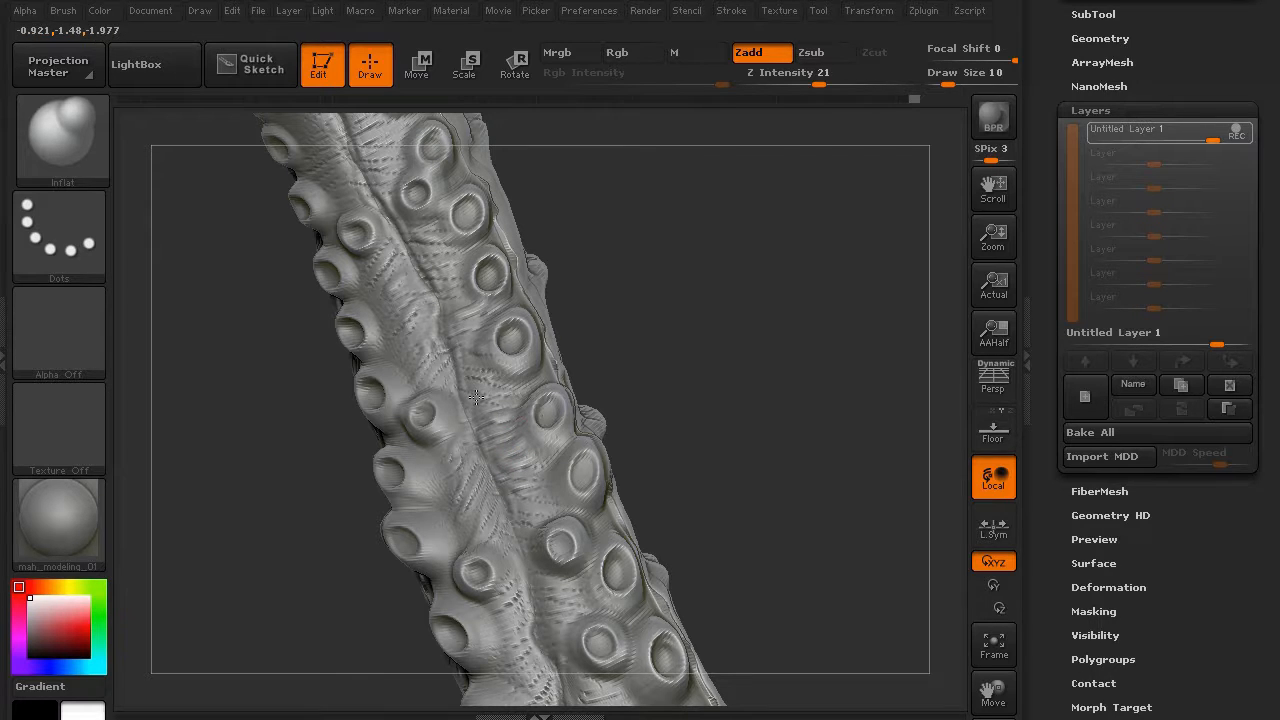
{"action": "mouse_move", "coordinate": [465, 380]}
{"action": "left_mouse_down"}
{"action": "mouse_move", "coordinate": [489, 374]}
{"action": "mouse_move", "coordinate": [473, 339]}
{"action": "left_mouse_up"}
{"action": "left_click_drag", "start_coordinate": [509, 574], "coordinate": [525, 563]}
{"action": "left_click_drag", "start_coordinate": [506, 608], "coordinate": [530, 602]}
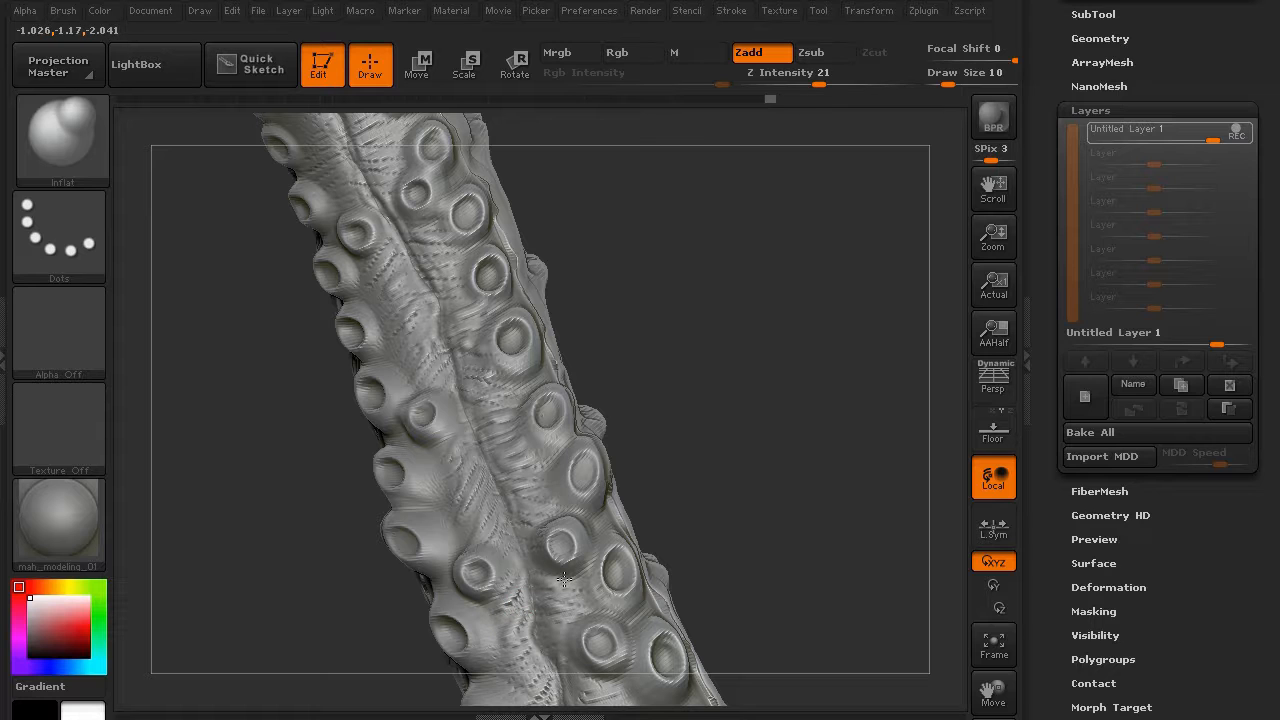
- Add a small wrinkle beside the ridge and raise a ridge along the upper tentacle
{"action": "mouse_move", "coordinate": [360, 530]}
{"action": "left_mouse_down"}
{"action": "mouse_move", "coordinate": [251, 400]}
{"action": "mouse_move", "coordinate": [352, 341]}
{"action": "left_mouse_up"}
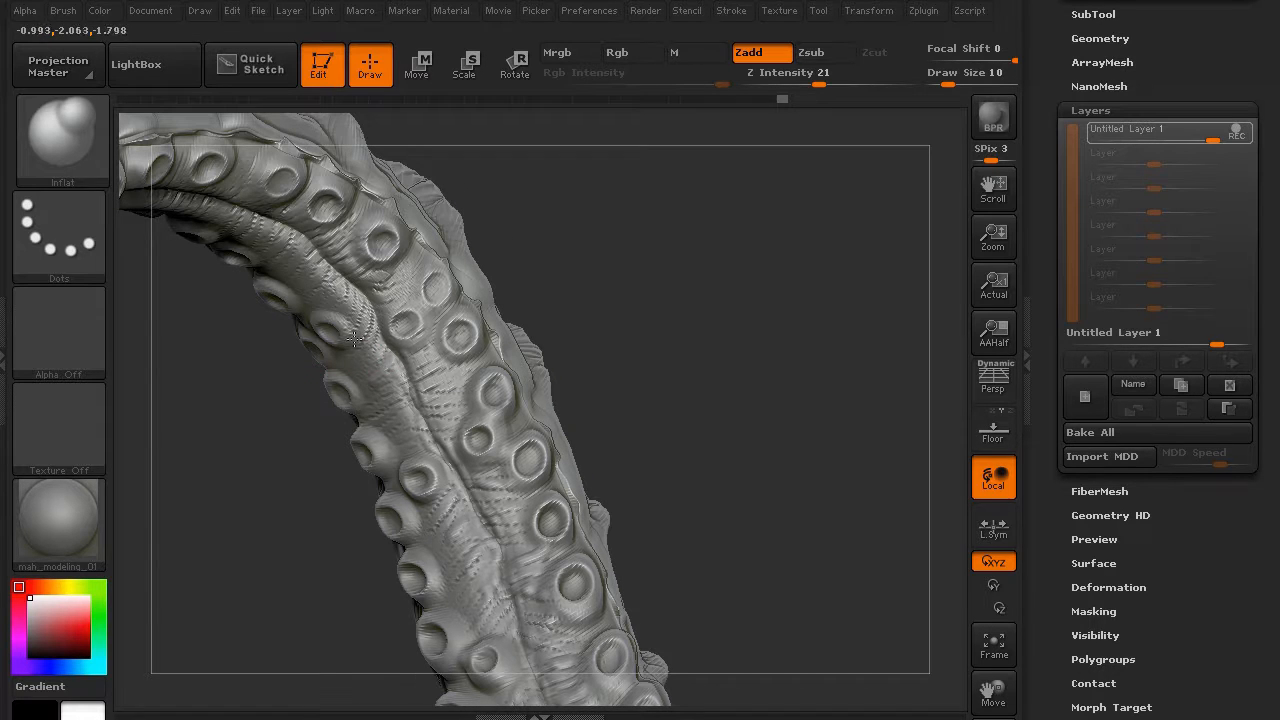
{"action": "left_click_drag", "start_coordinate": [255, 382], "coordinate": [328, 371]}
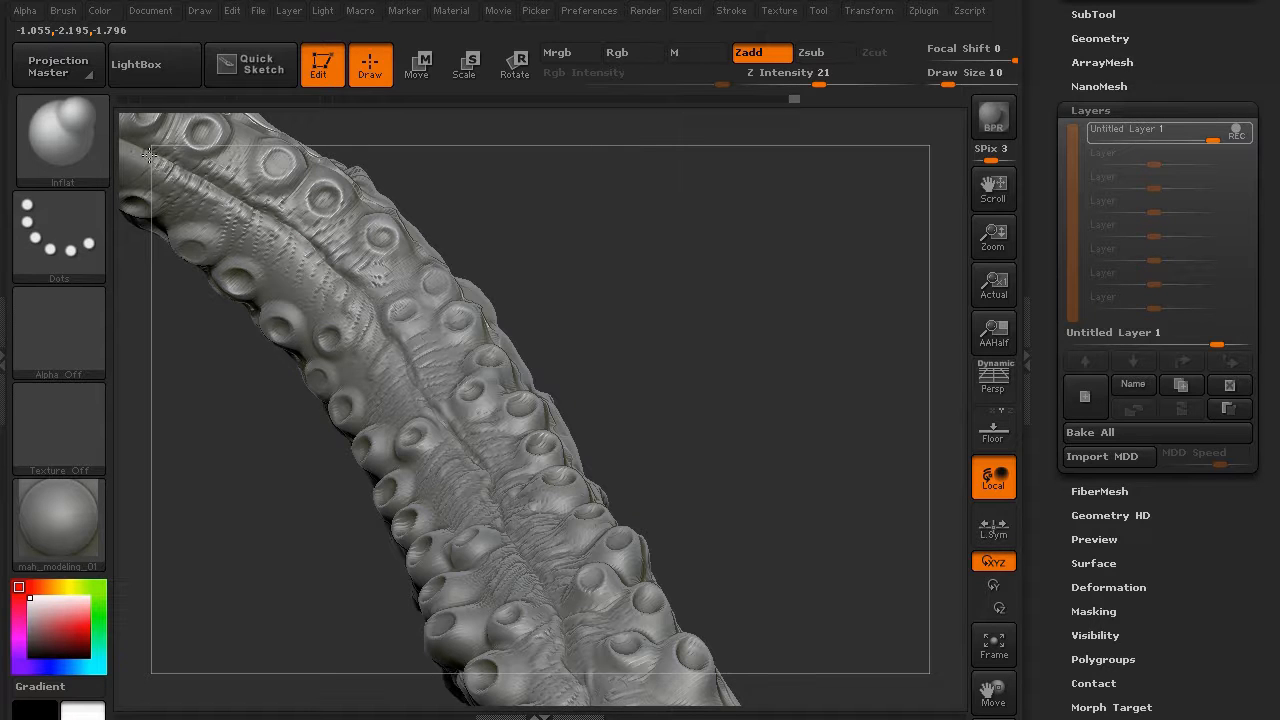
{"action": "left_click_drag", "start_coordinate": [215, 400], "coordinate": [454, 390]}
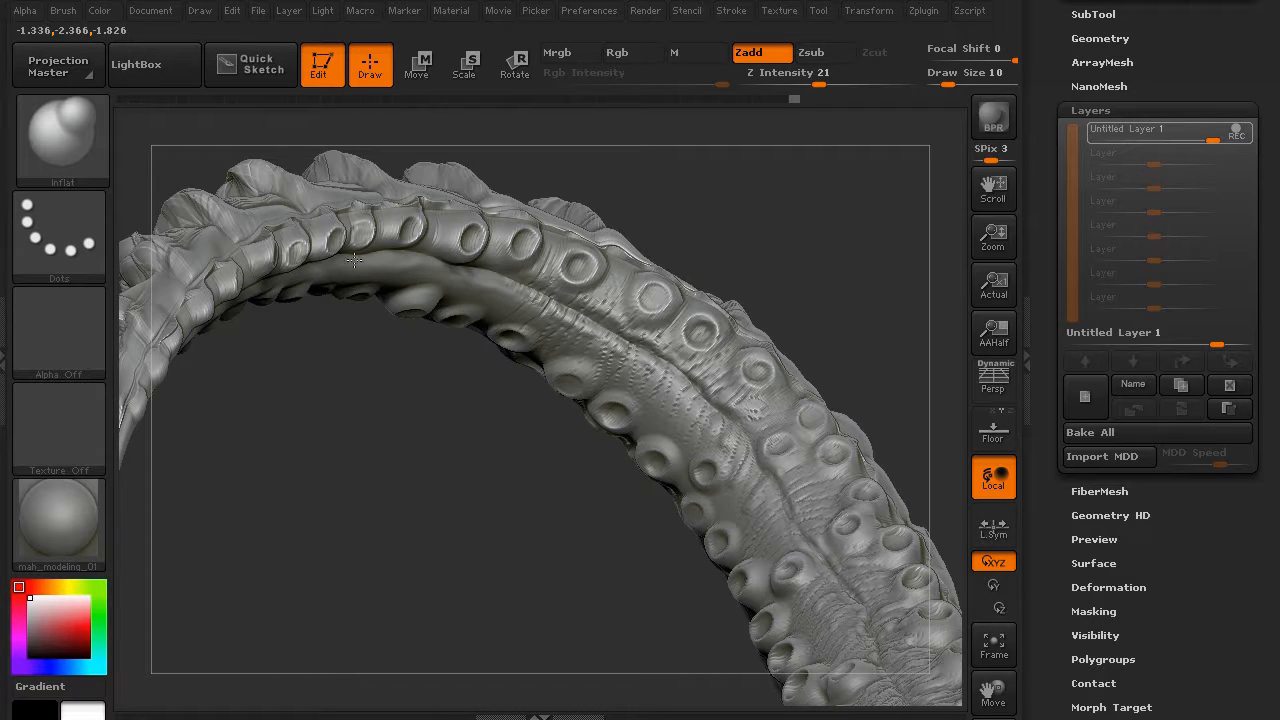
{"action": "mouse_move", "coordinate": [369, 406]}
{"action": "left_mouse_down"}
{"action": "mouse_move", "coordinate": [343, 309]}
{"action": "mouse_move", "coordinate": [509, 309]}
{"action": "mouse_move", "coordinate": [385, 257]}
{"action": "left_mouse_up"}
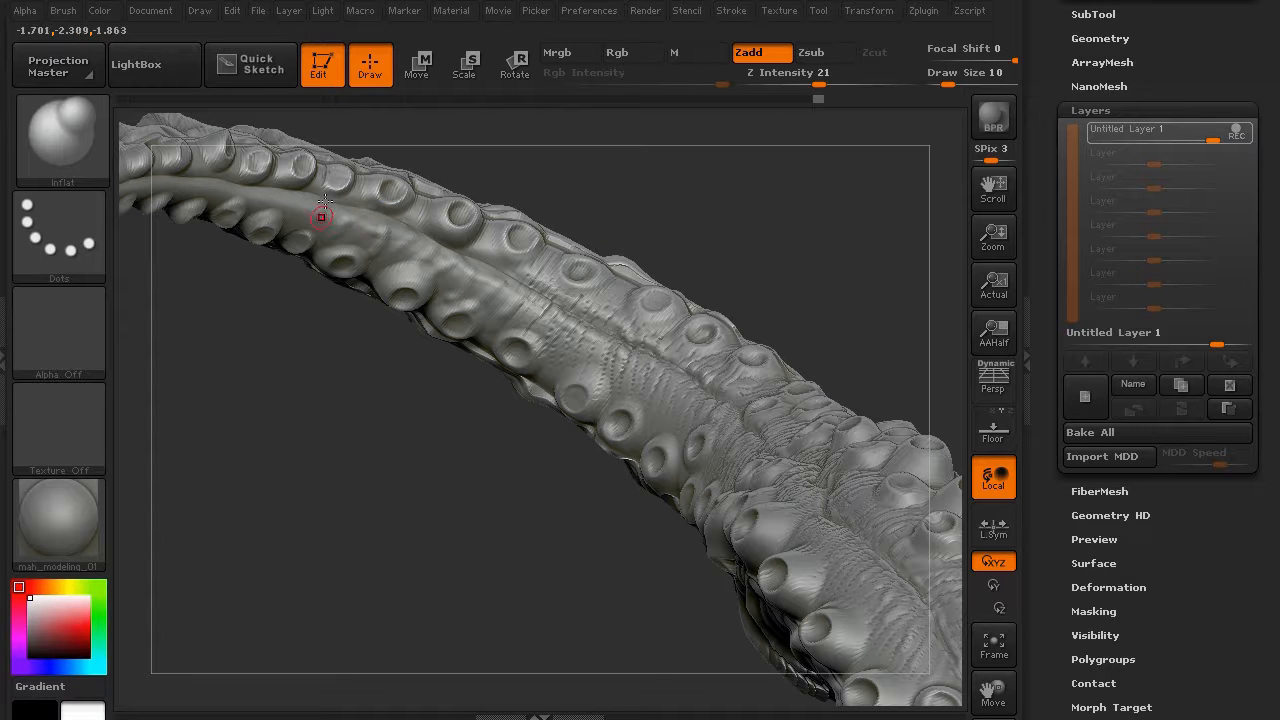
{"action": "mouse_move", "coordinate": [322, 217]}
{"action": "left_mouse_down"}
{"action": "mouse_move", "coordinate": [478, 250]}
{"action": "mouse_move", "coordinate": [609, 329]}
{"action": "left_mouse_up"}
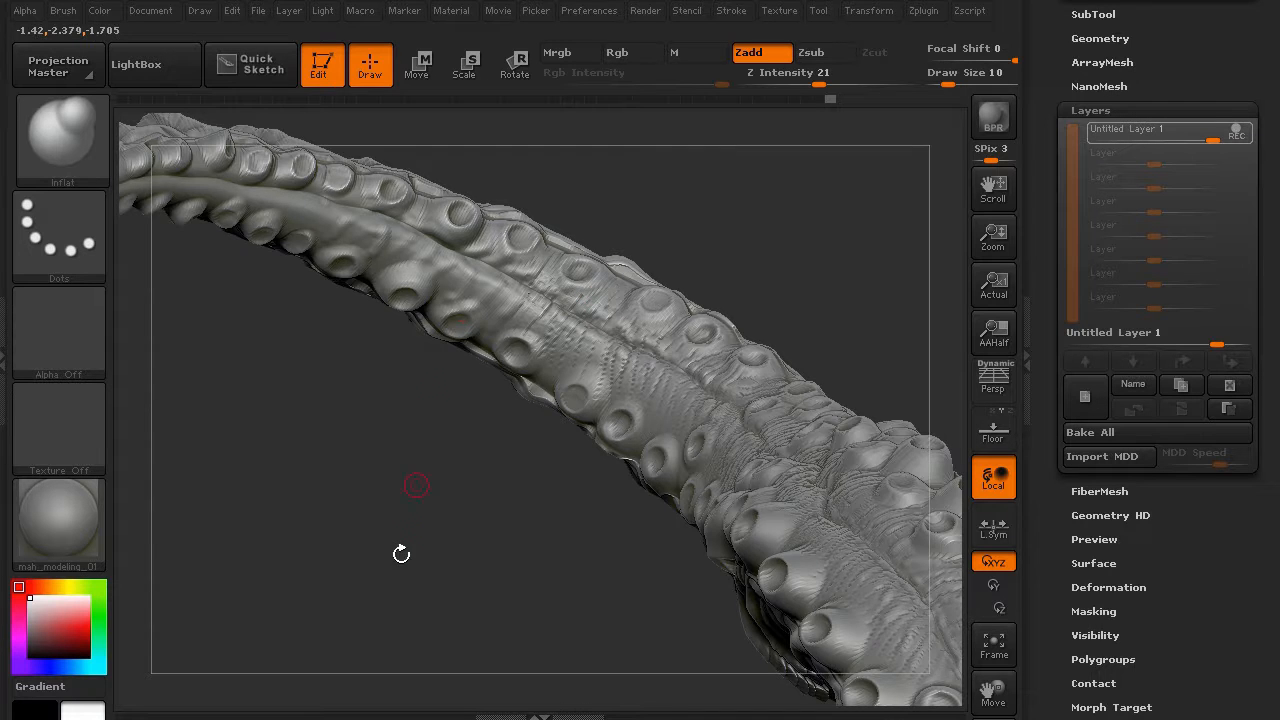
{"action": "mouse_move", "coordinate": [400, 551]}
{"action": "left_mouse_down"}
{"action": "mouse_move", "coordinate": [277, 429]}
{"action": "mouse_move", "coordinate": [289, 583]}
{"action": "mouse_move", "coordinate": [286, 387]}
{"action": "mouse_move", "coordinate": [272, 432]}
{"action": "left_mouse_up"}
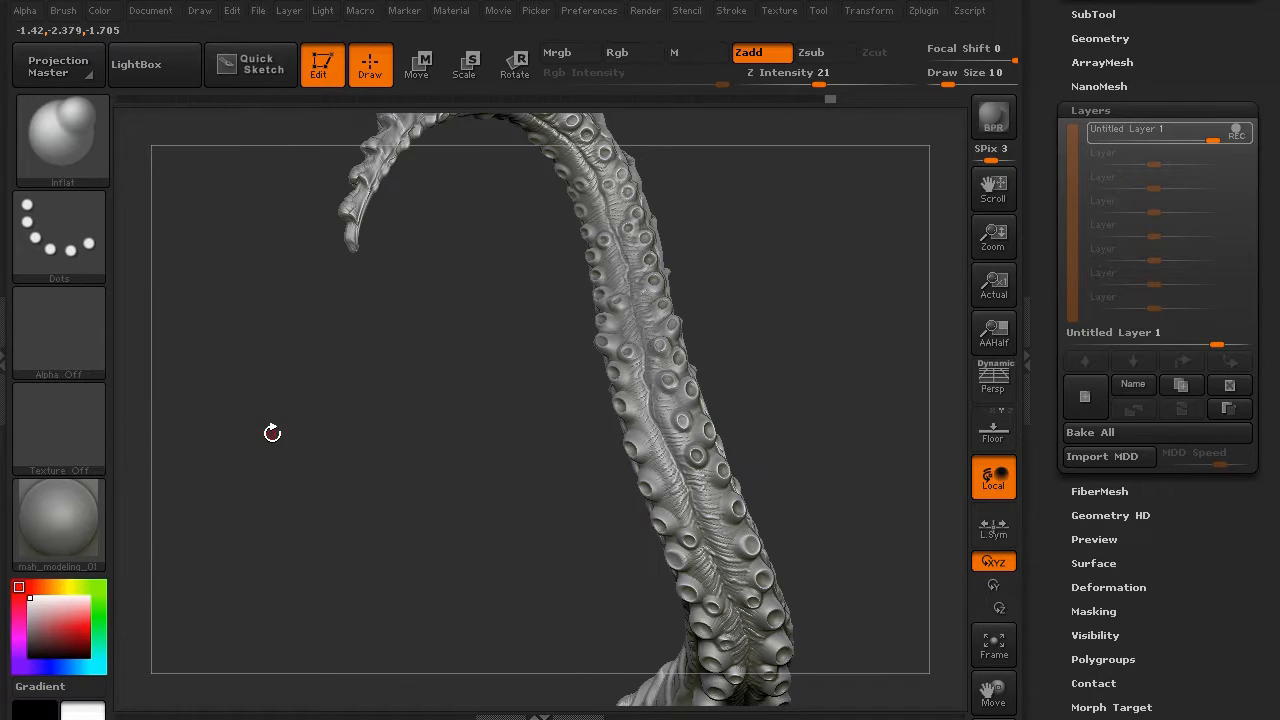
- Stop layer recording and make all subtools, including the mausoleum, visible again
{"action": "left_click", "coordinate": [1235, 133]}
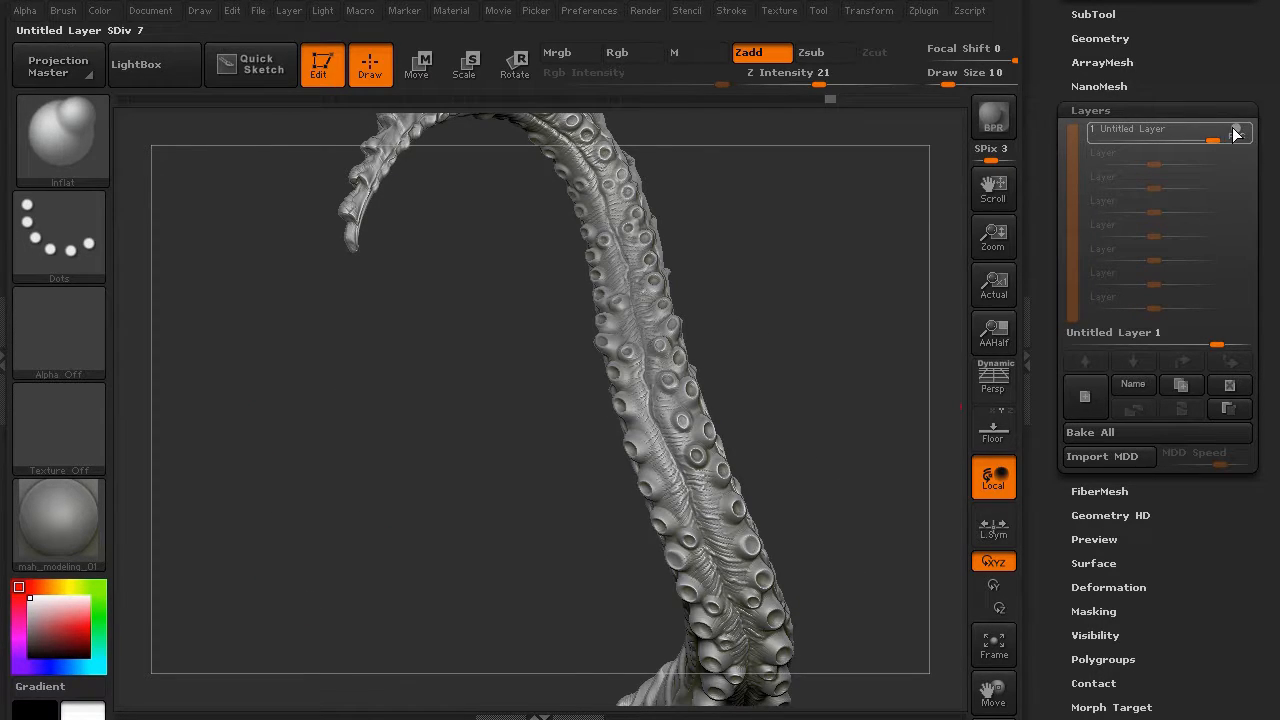
{"action": "left_click_drag", "start_coordinate": [1236, 60], "coordinate": [1128, 248]}
{"action": "left_click", "coordinate": [1105, 252]}
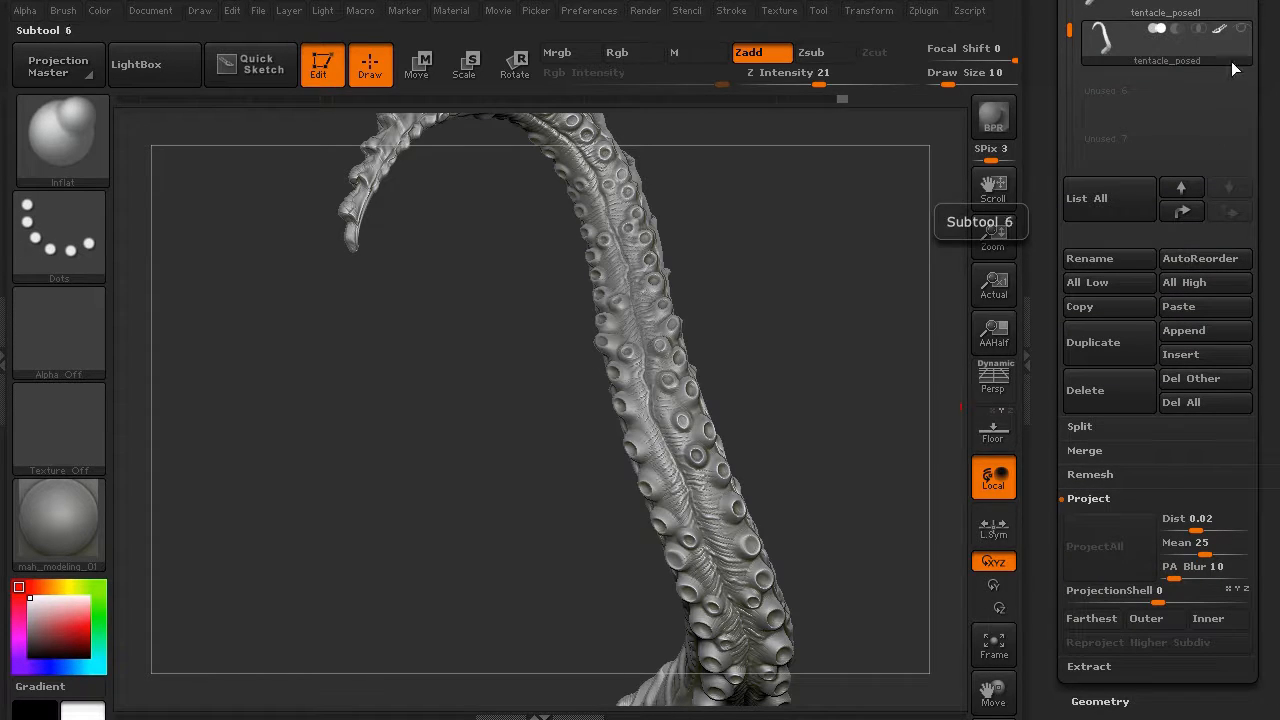
{"action": "left_click", "coordinate": [1240, 32]}
- Frame the whole mausoleum scene and switch it to perspective view
{"action": "left_click_drag", "start_coordinate": [369, 396], "coordinate": [360, 439], "text": "shift"}
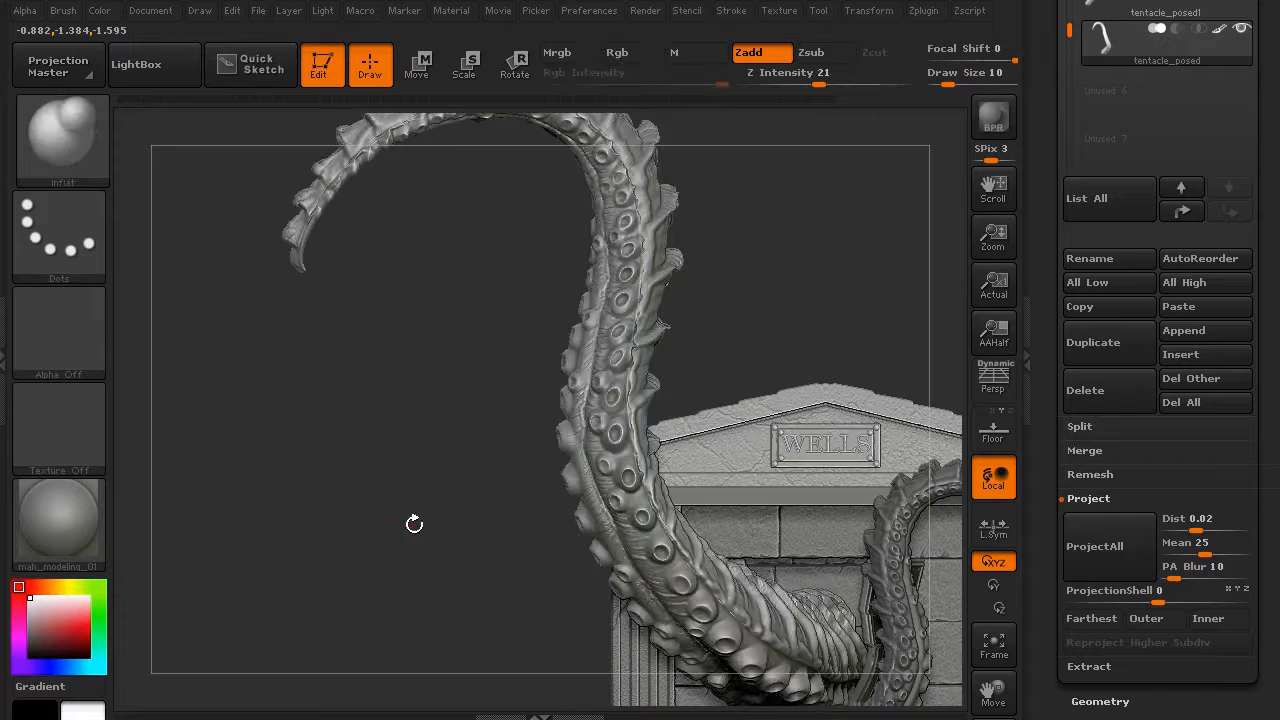
{"action": "left_click_drag", "start_coordinate": [414, 523], "coordinate": [265, 425], "text": "alt"}
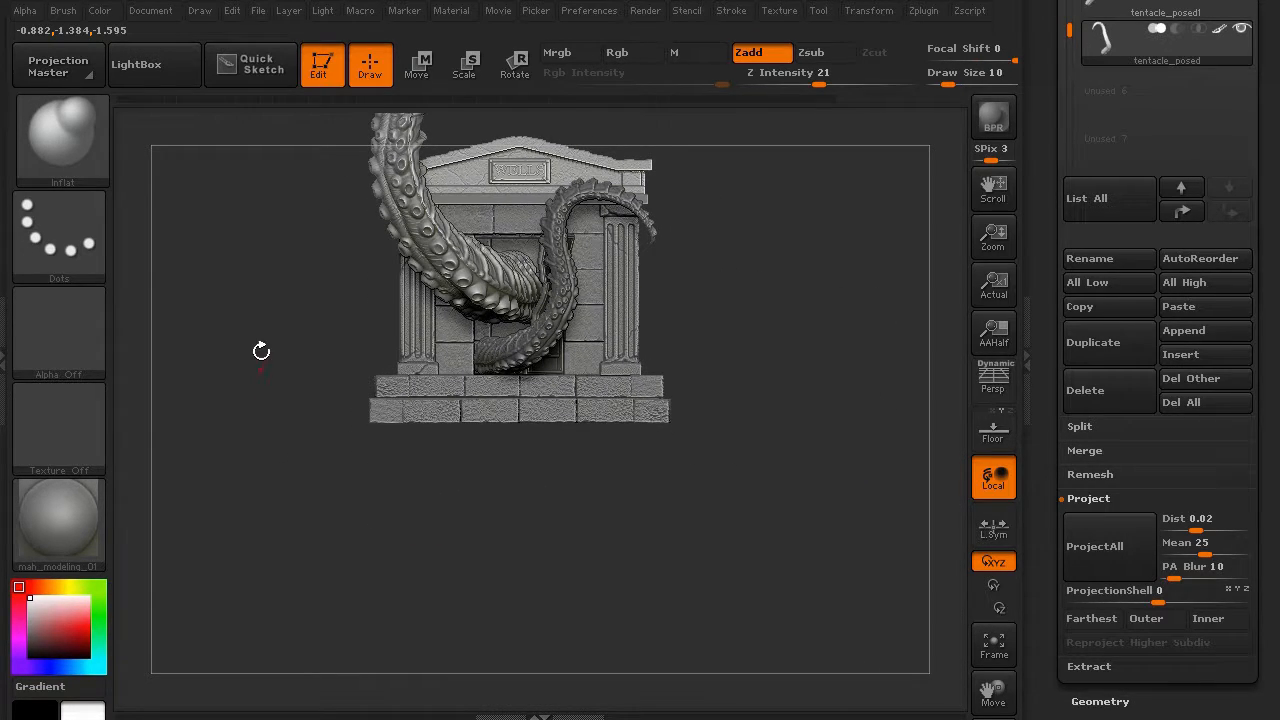
{"action": "left_click_drag", "start_coordinate": [261, 351], "coordinate": [353, 533], "text": "alt"}
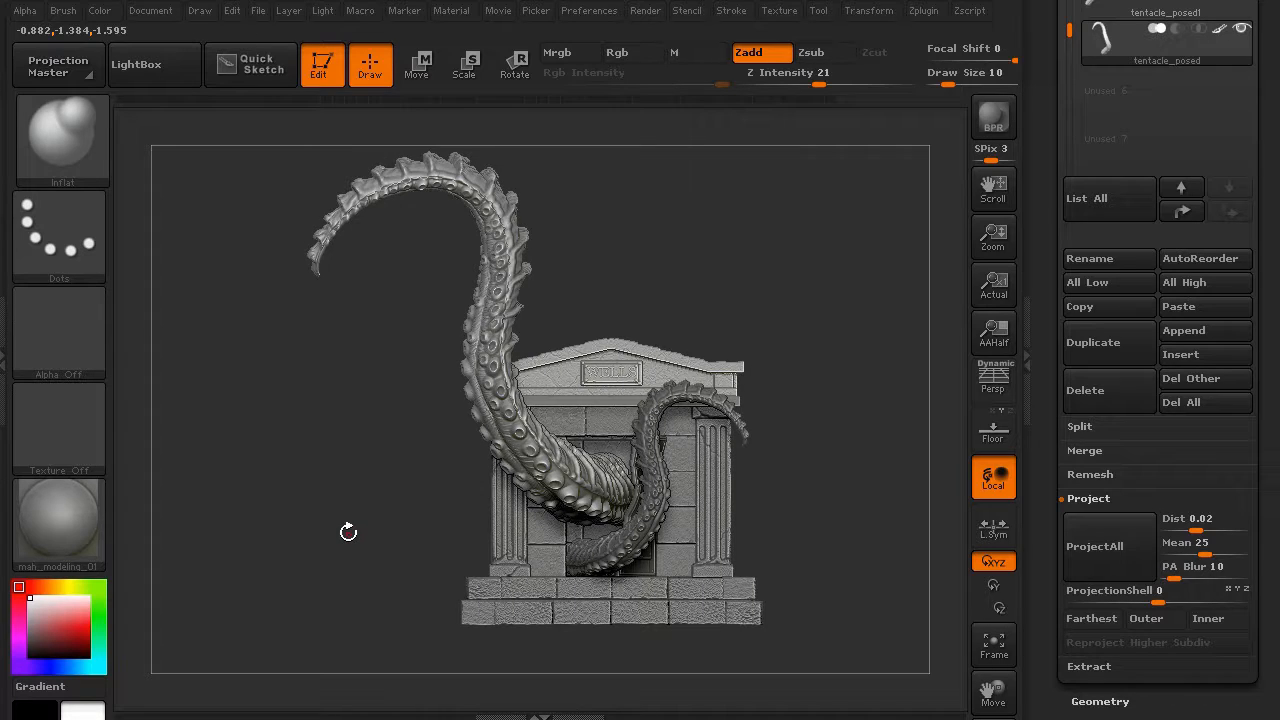
{"action": "key", "text": "p"}
{"action": "mouse_move", "coordinate": [334, 485]}
{"action": "left_mouse_down"}
{"action": "mouse_move", "coordinate": [337, 463]}
{"action": "mouse_move", "coordinate": [306, 489]}
{"action": "mouse_move", "coordinate": [277, 463]}
{"action": "mouse_move", "coordinate": [297, 443]}
{"action": "mouse_move", "coordinate": [329, 471]}
{"action": "left_mouse_up"}
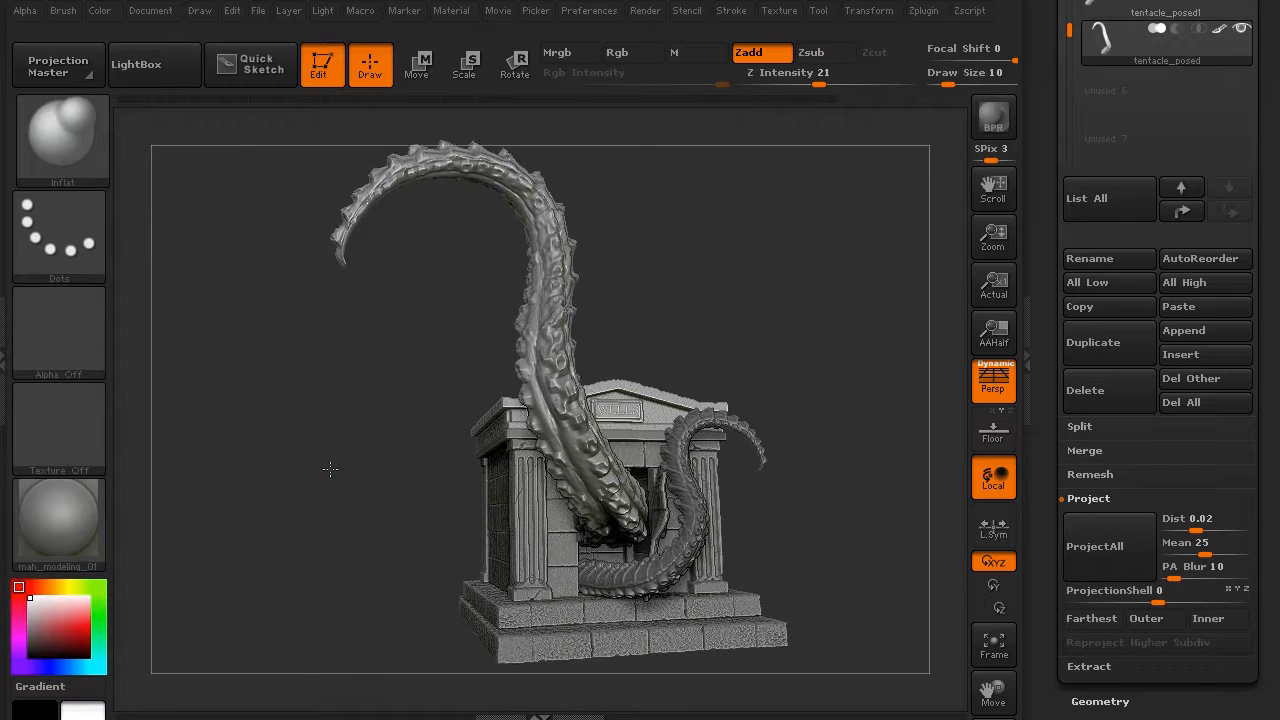
- Set Angle Of View to 156.3888, pull the view back slightly, and BPR-render the scene
{"action": "left_click", "coordinate": [192, 10]}
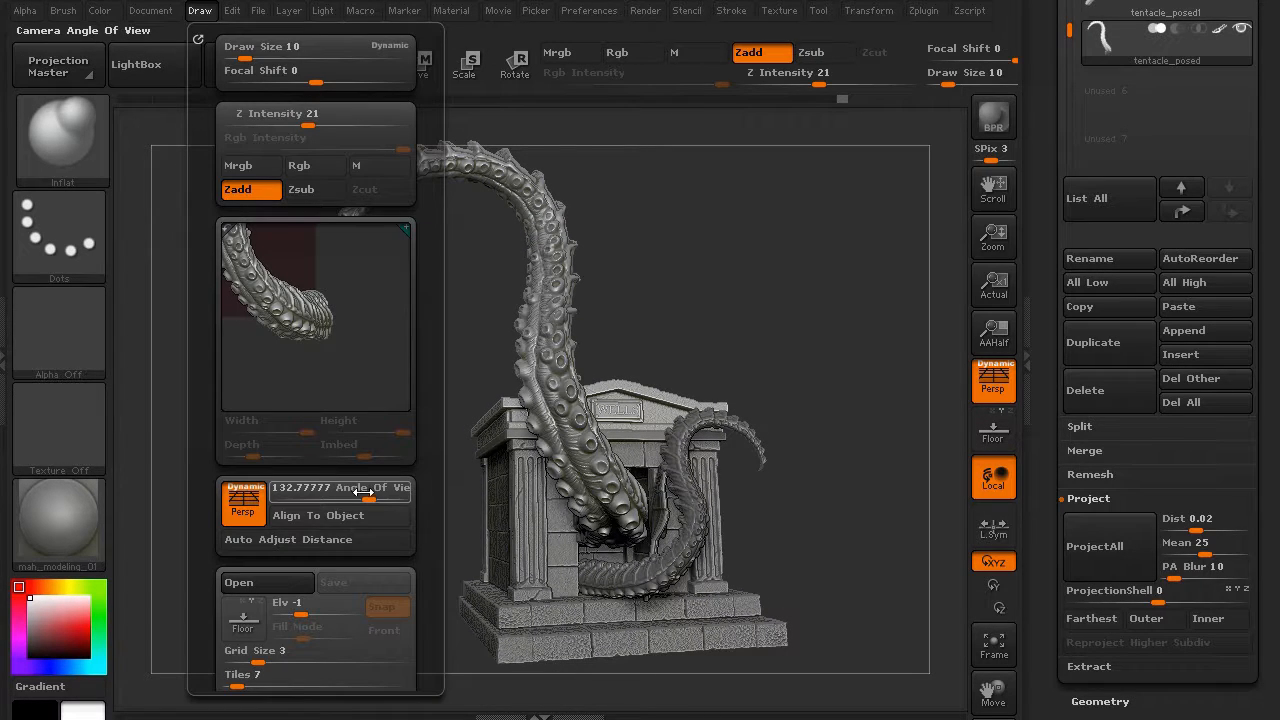
{"action": "left_click_drag", "start_coordinate": [382, 497], "coordinate": [452, 502]}
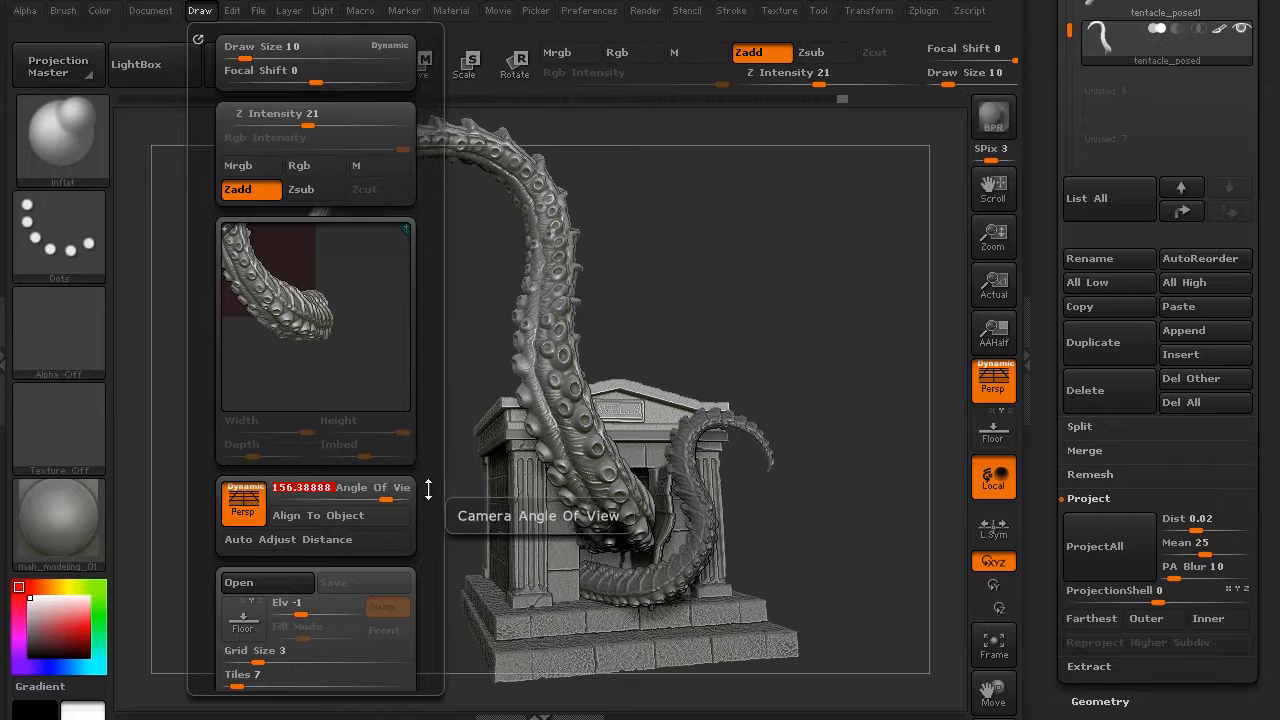
{"action": "left_click_drag", "start_coordinate": [465, 363], "coordinate": [468, 363]}
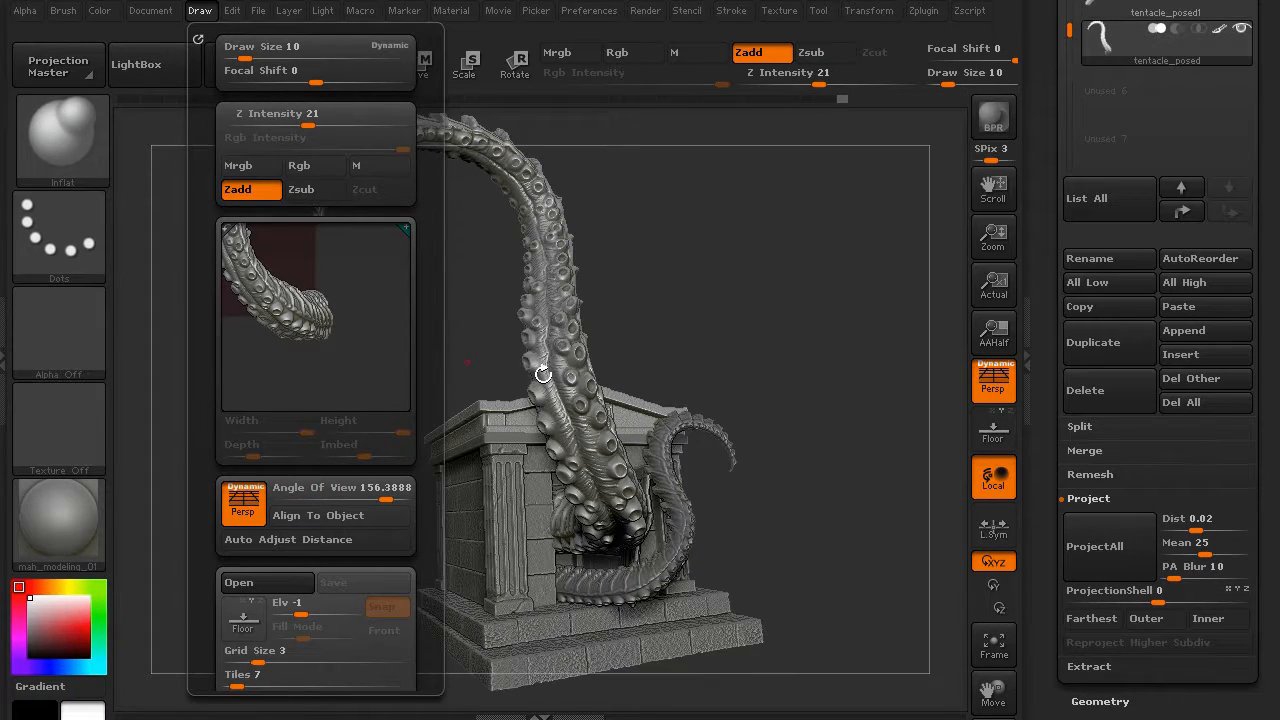
{"action": "left_click_drag", "start_coordinate": [756, 328], "coordinate": [752, 330]}
{"action": "mouse_move", "coordinate": [322, 425]}
{"action": "left_mouse_down"}
{"action": "mouse_move", "coordinate": [309, 420]}
{"action": "mouse_move", "coordinate": [323, 440]}
{"action": "mouse_move", "coordinate": [312, 436]}
{"action": "left_mouse_up"}
{"action": "left_click", "coordinate": [995, 116]}
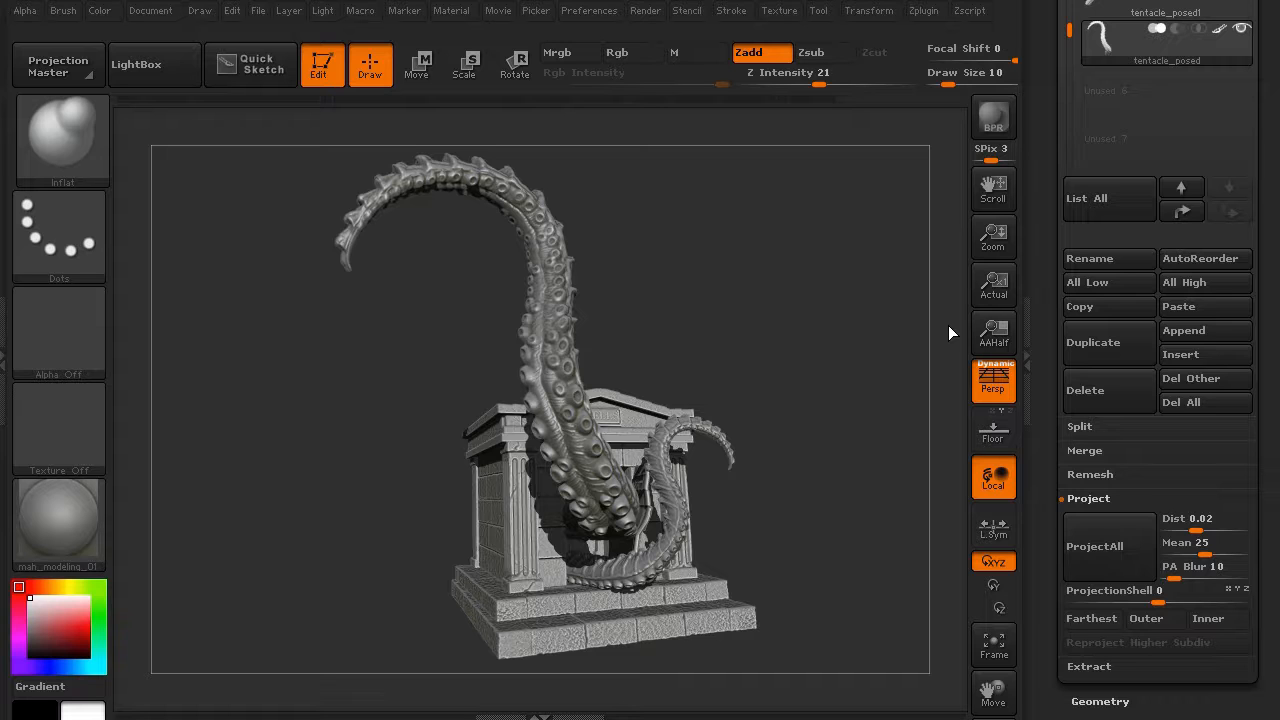
- Turn the scene to a three-quarter angle and BPR-render it with shadows
{"action": "left_click_drag", "start_coordinate": [428, 480], "coordinate": [345, 462]}
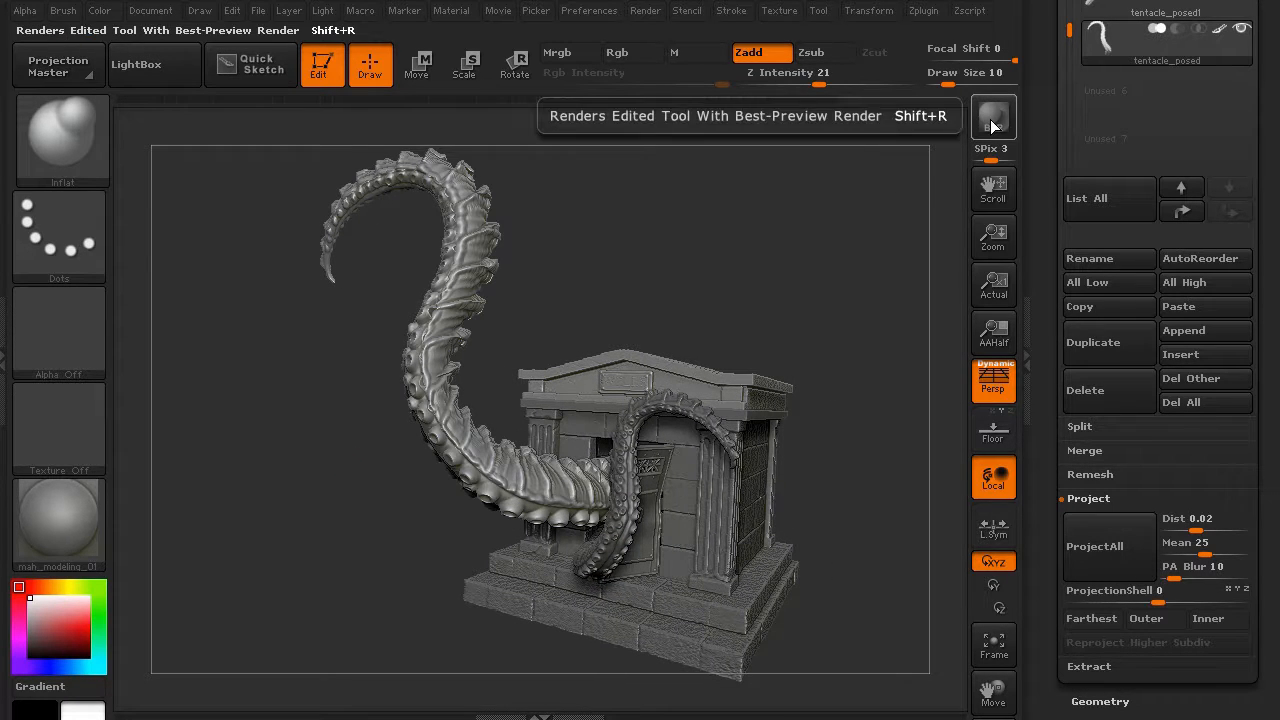
{"action": "left_click", "coordinate": [993, 116]}
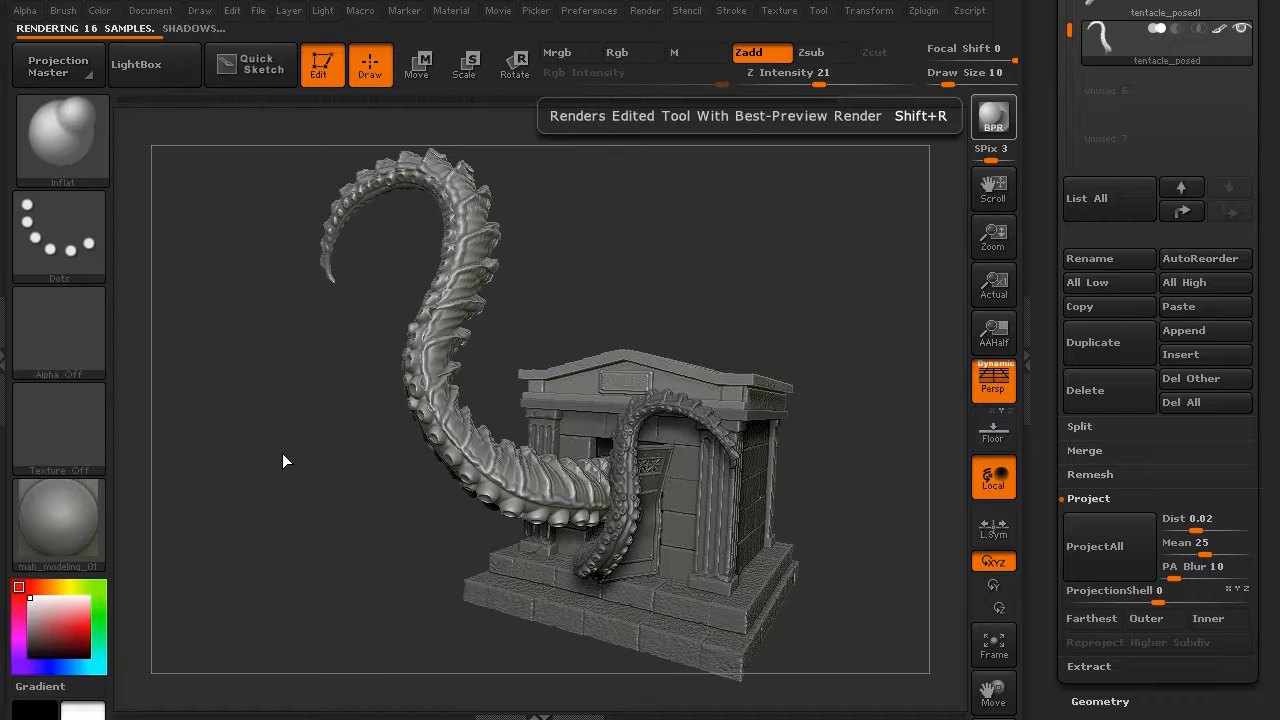